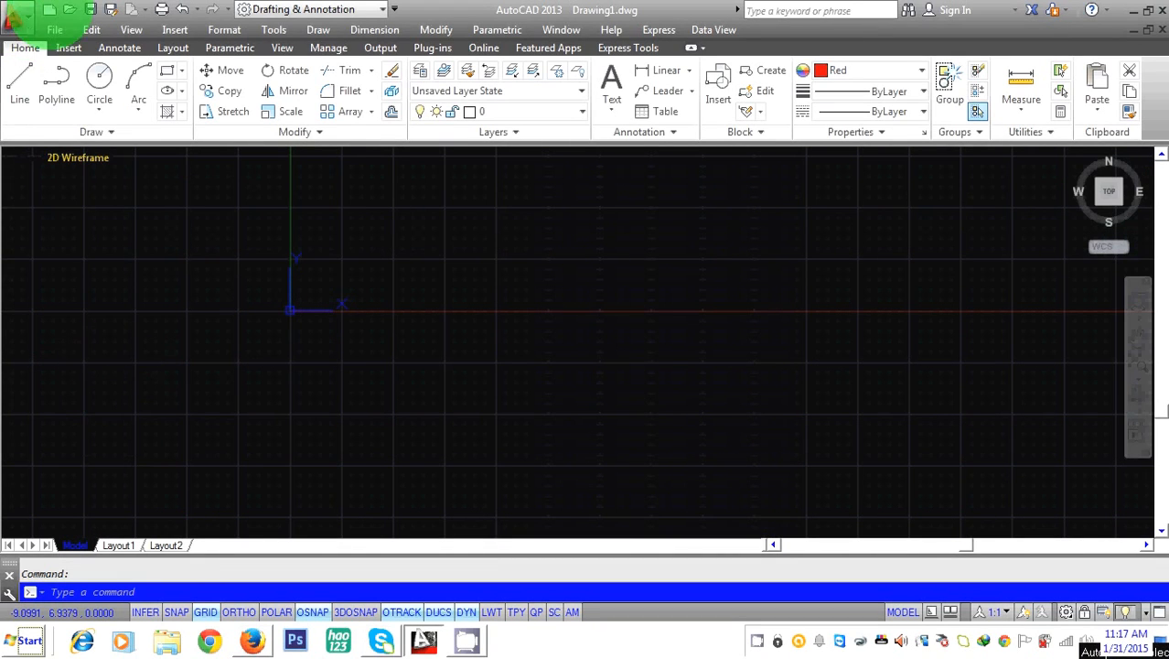
Open the Options dialog and move it so that it is fully in view
{"action": "left_click", "coordinate": [15, 13]}
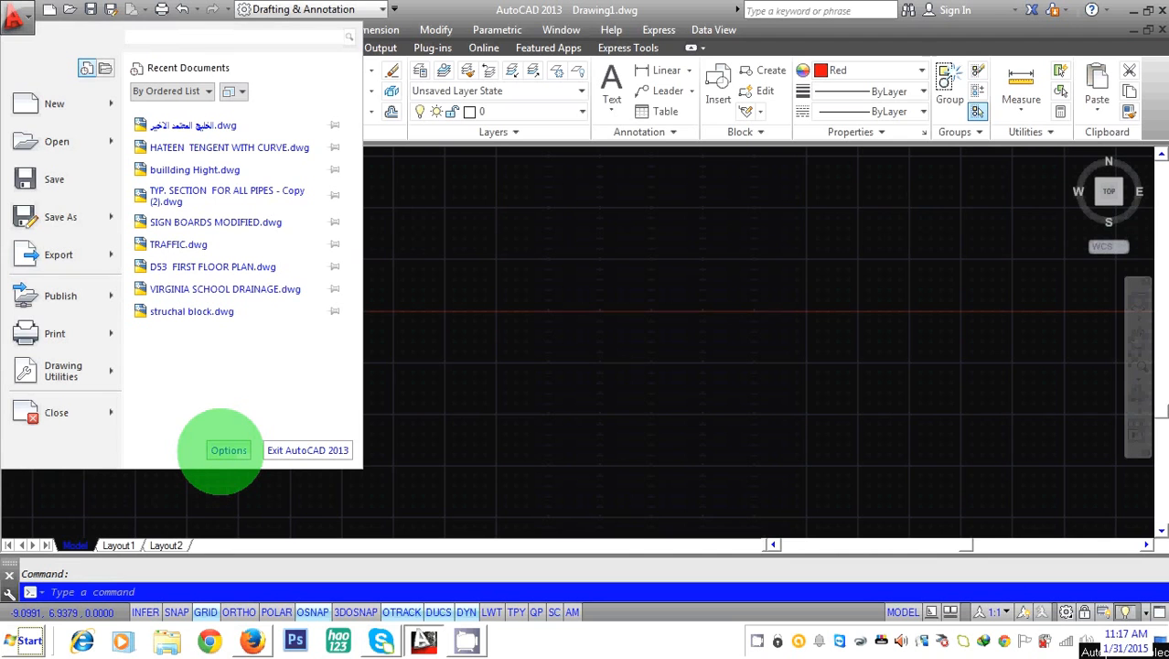
{"action": "left_click", "coordinate": [408, 331]}
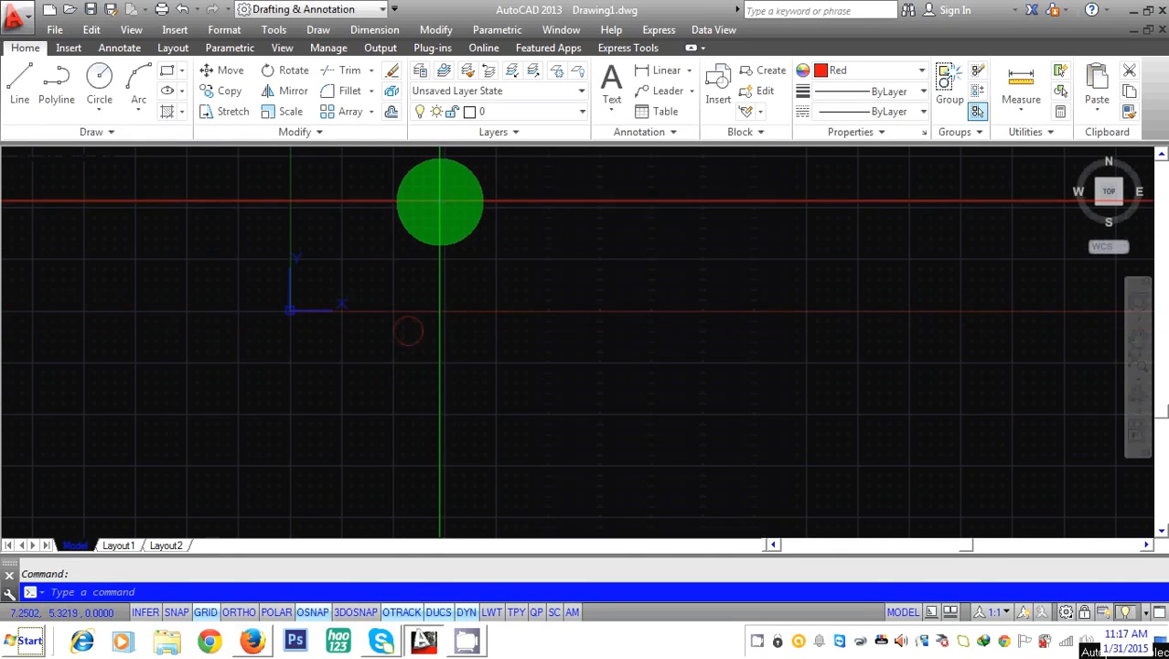
{"action": "right_click", "coordinate": [439, 209]}
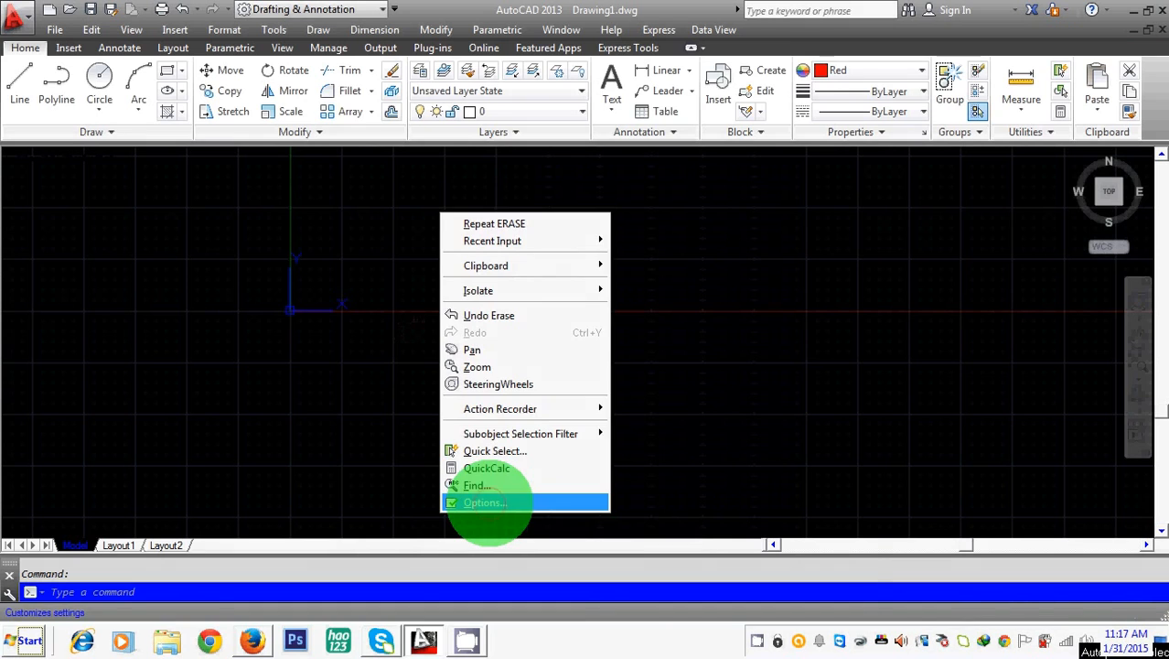
{"action": "left_click", "coordinate": [485, 503]}
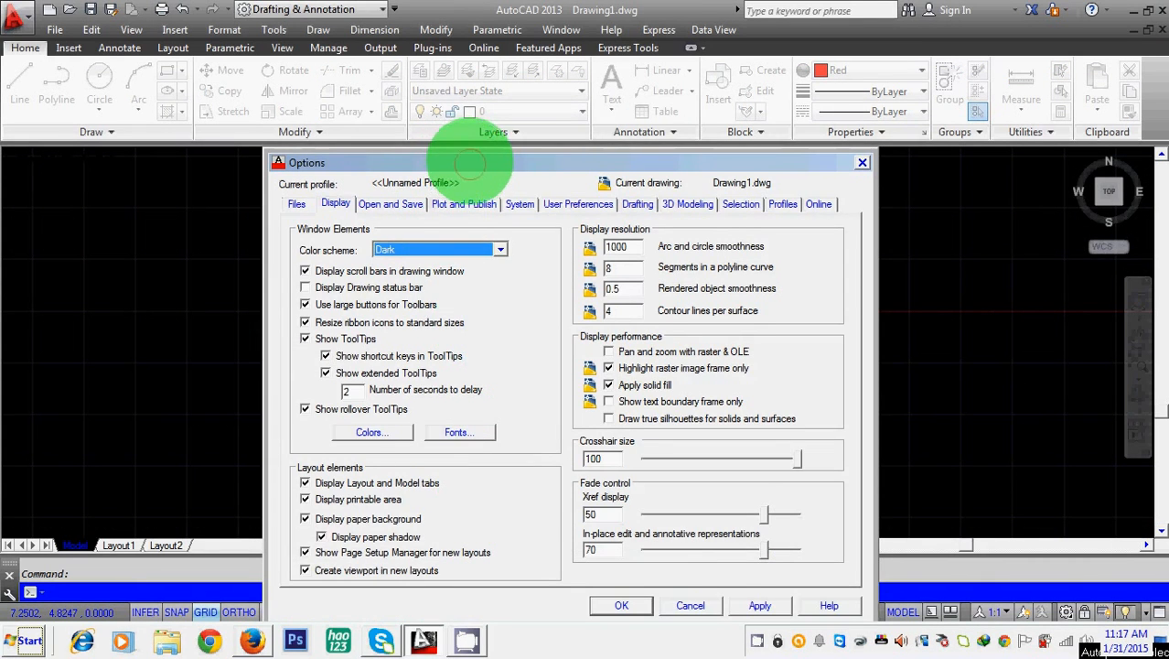
{"action": "left_click_drag", "start_coordinate": [469, 163], "coordinate": [463, 108]}
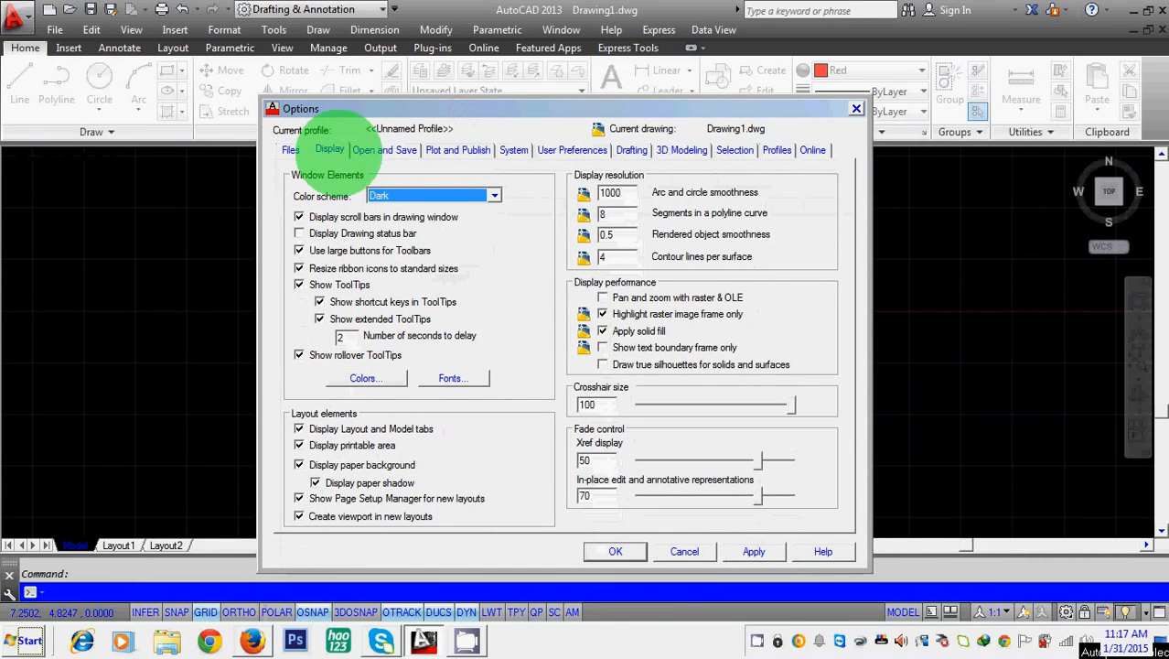
Look through the Files, Display, Open and Save, Plot and Publish, System and User Preferences options, then return to the Display options
{"action": "left_click", "coordinate": [290, 149]}
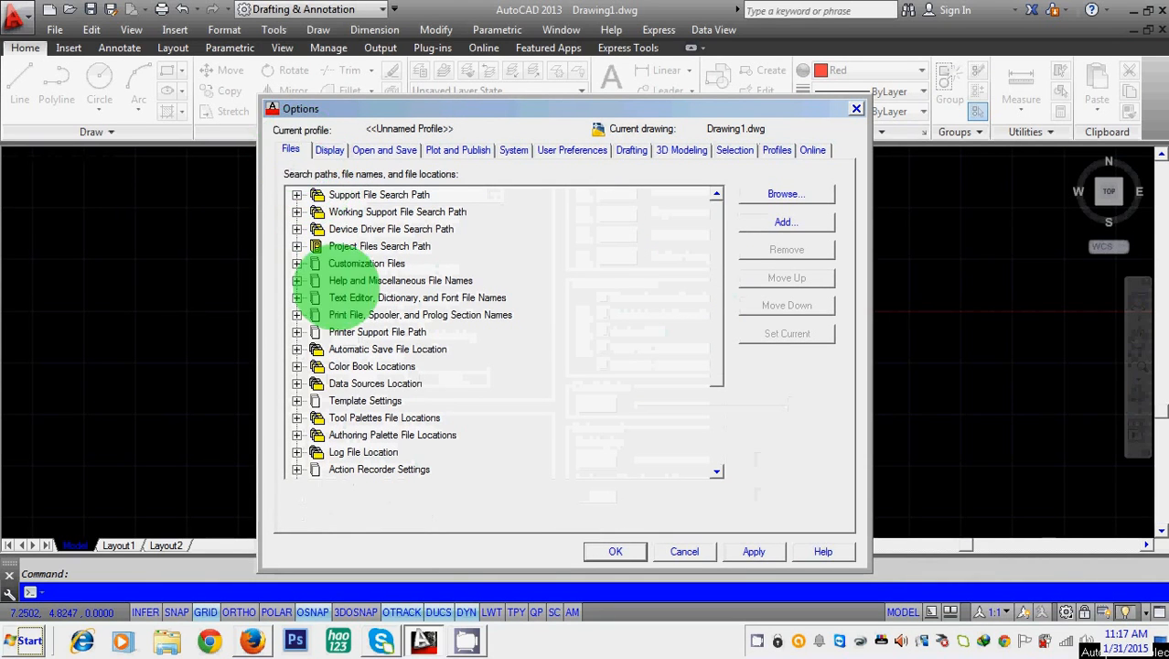
{"action": "left_click", "coordinate": [330, 149]}
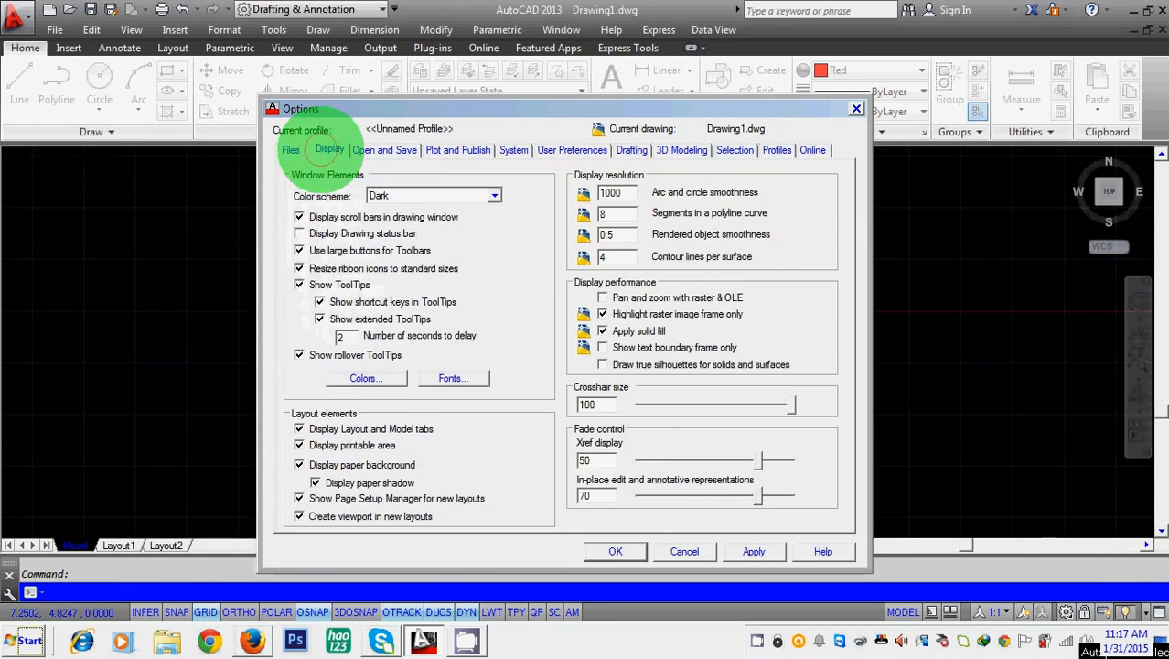
{"action": "left_click", "coordinate": [384, 149]}
{"action": "left_click", "coordinate": [455, 149]}
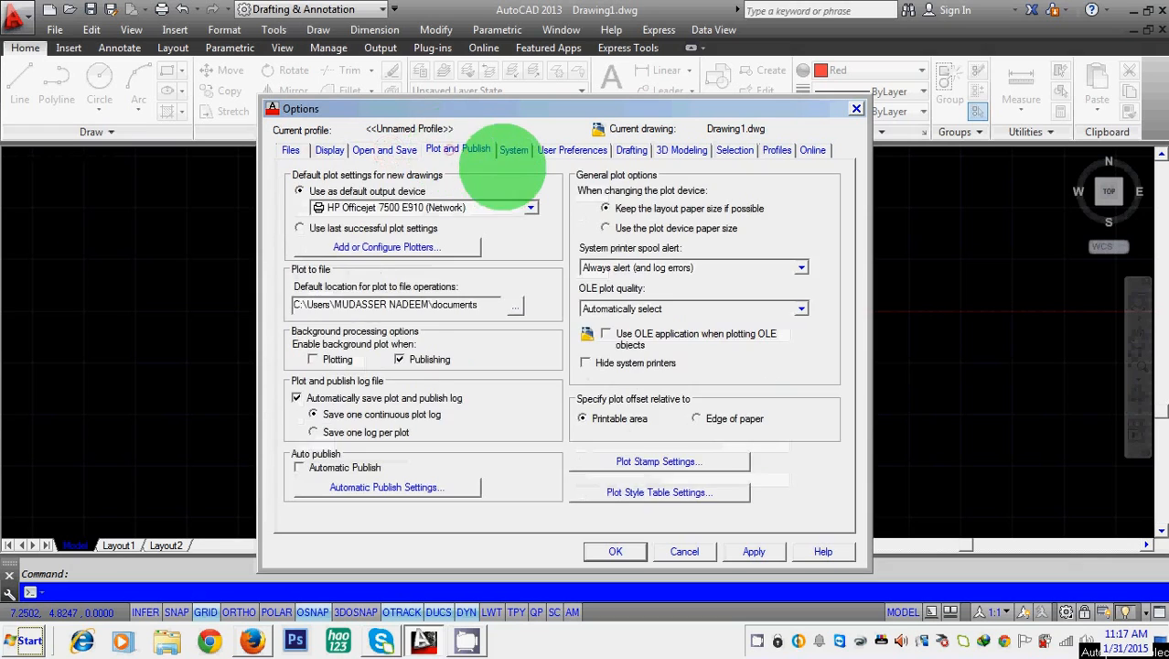
{"action": "left_click", "coordinate": [515, 149]}
{"action": "left_click", "coordinate": [564, 149]}
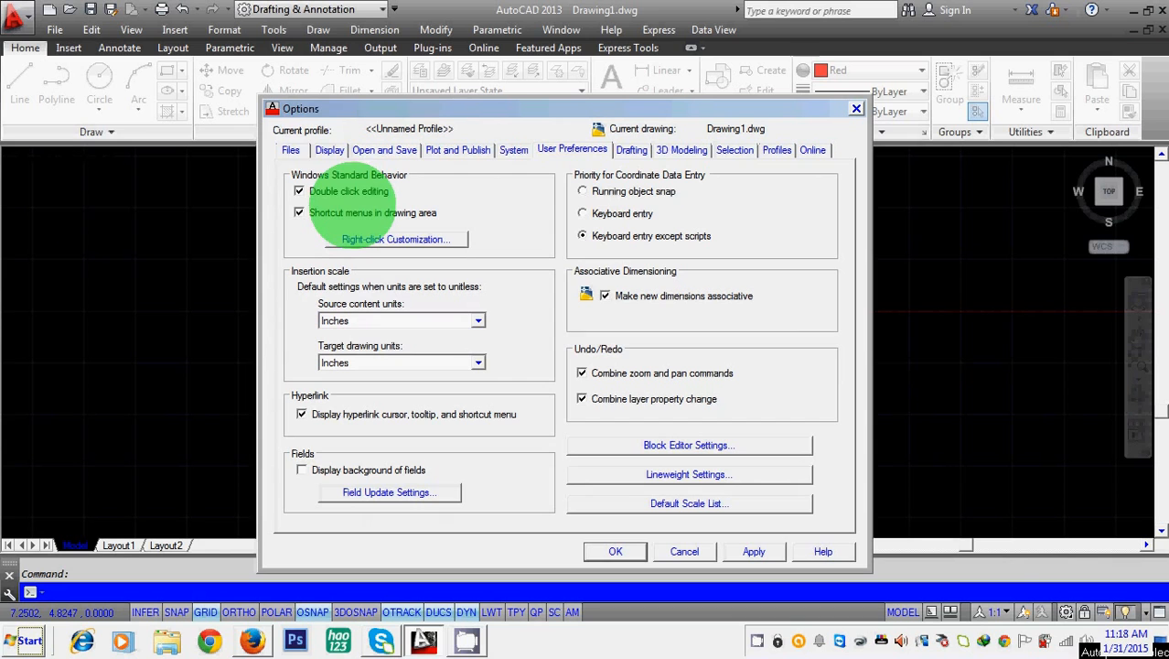
{"action": "left_click", "coordinate": [329, 149]}
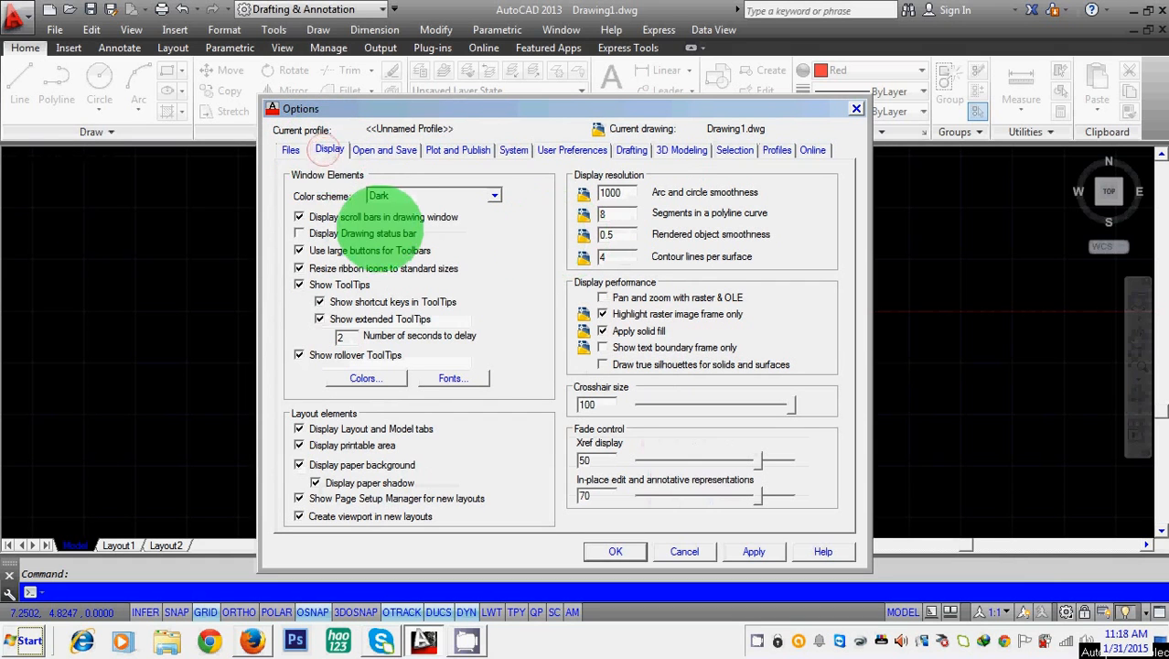
Set the window color scheme to Light, apply it and close the options
{"action": "left_click_drag", "start_coordinate": [465, 108], "coordinate": [472, 156]}
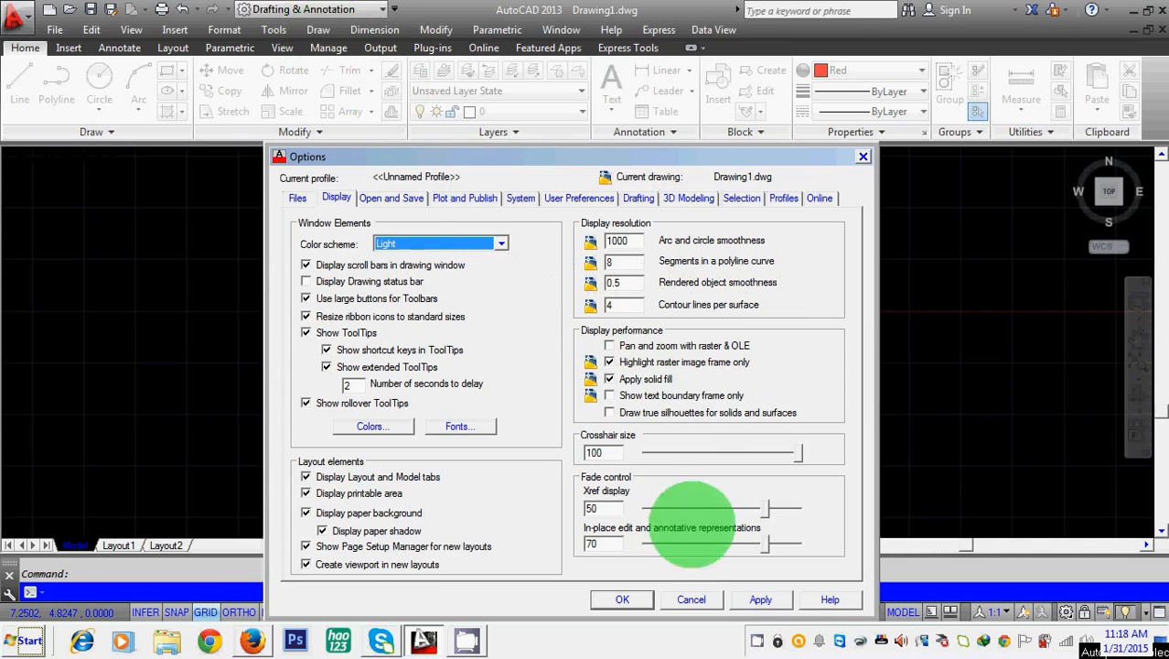
{"action": "left_click", "coordinate": [761, 599]}
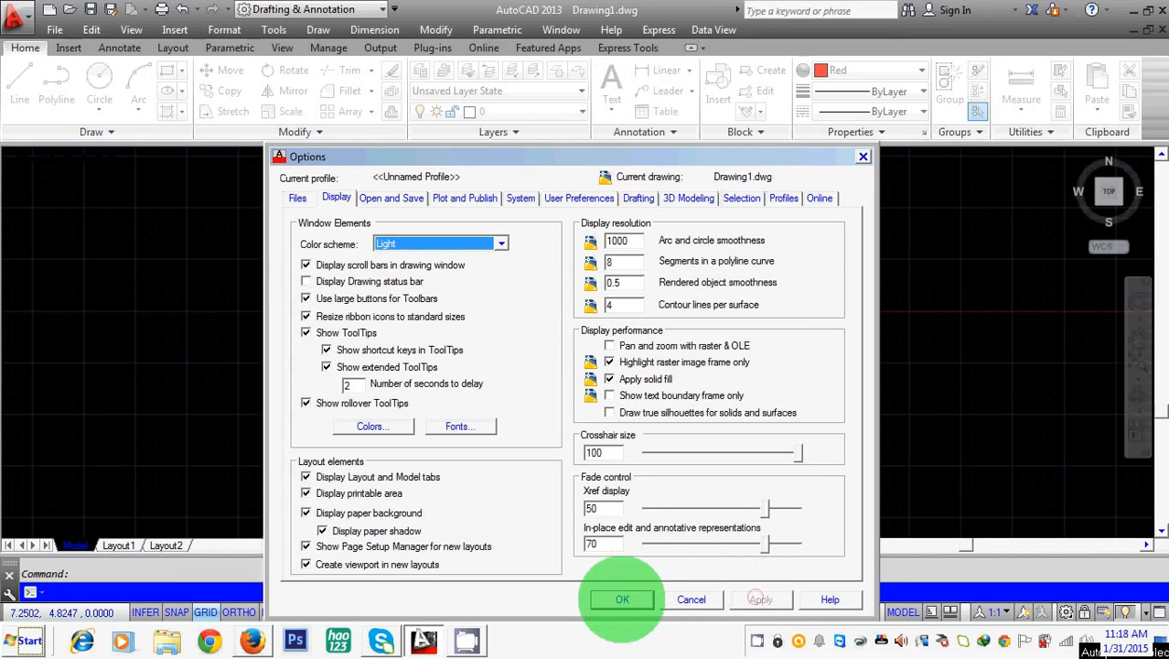
{"action": "left_click", "coordinate": [622, 599]}
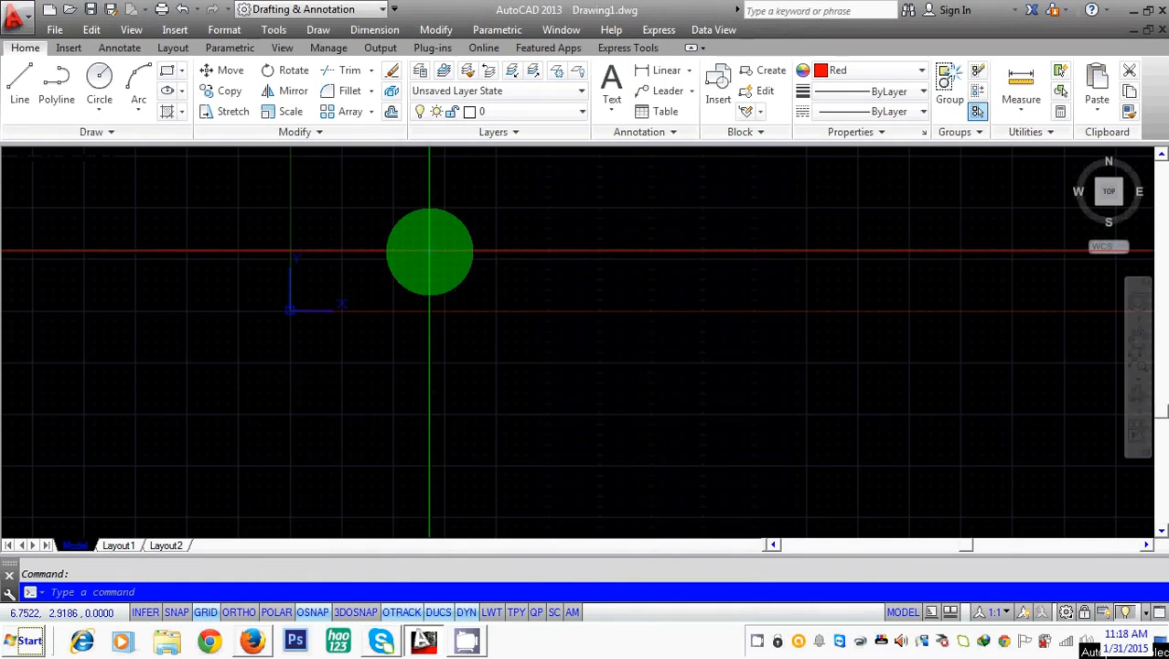
Reopen the options and set the 2D model space uniform background color to White
{"action": "key", "text": "Return"}
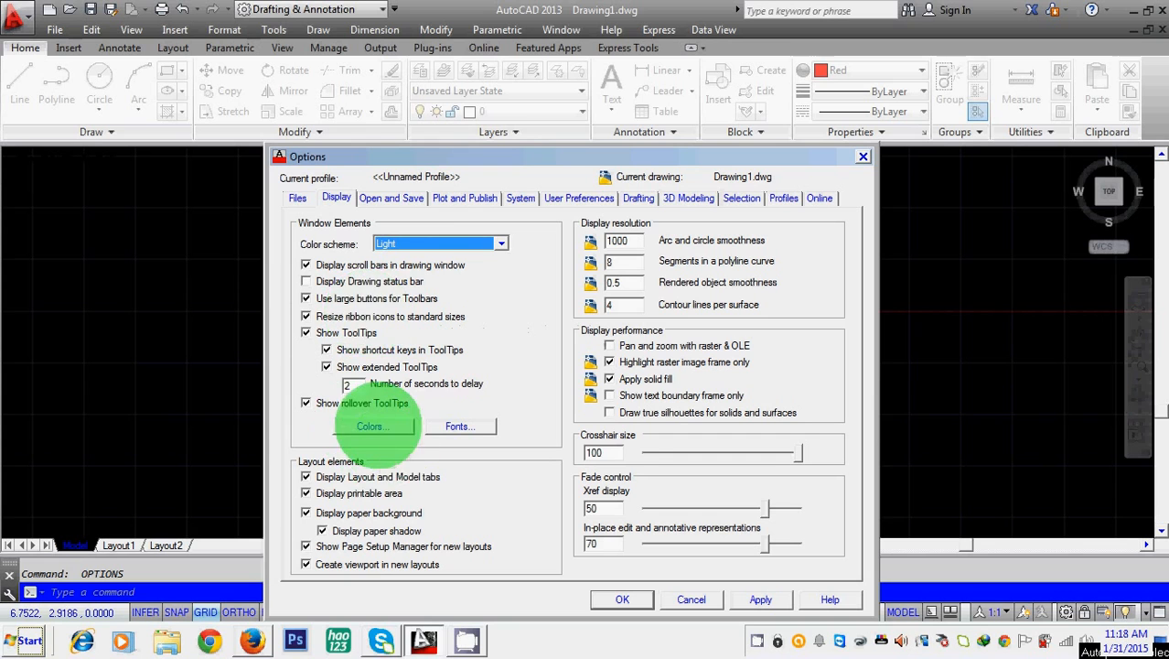
{"action": "left_click", "coordinate": [373, 427]}
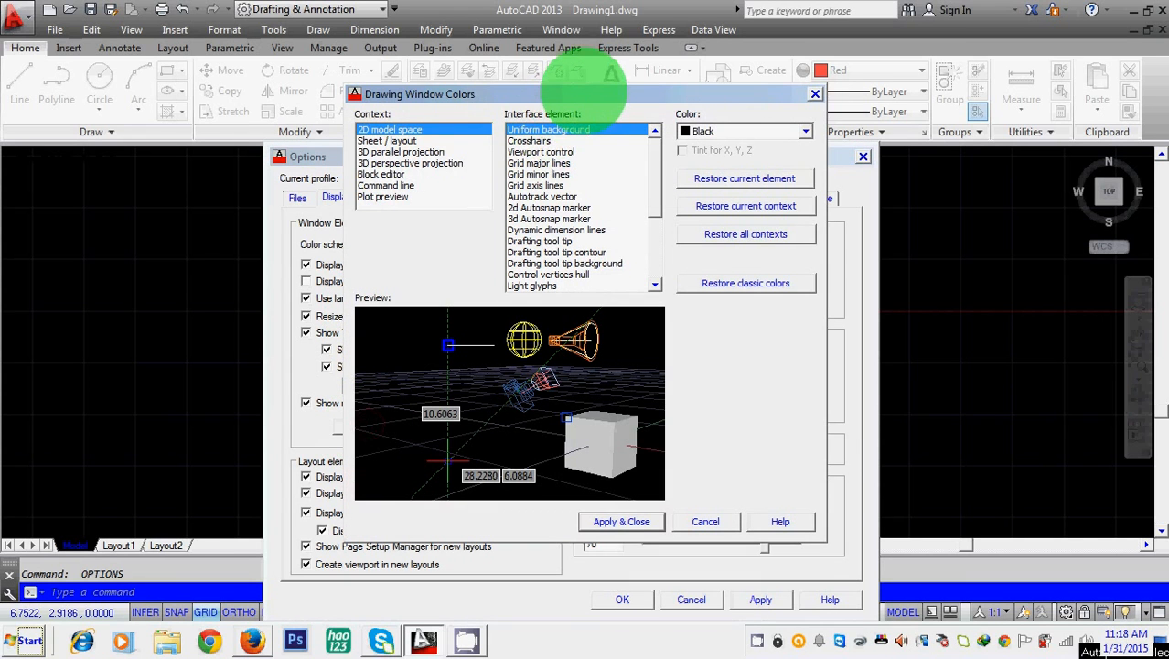
{"action": "mouse_move", "coordinate": [586, 87]}
{"action": "left_mouse_down"}
{"action": "mouse_move", "coordinate": [595, 101]}
{"action": "mouse_move", "coordinate": [556, 148]}
{"action": "mouse_move", "coordinate": [623, 160]}
{"action": "left_mouse_up"}
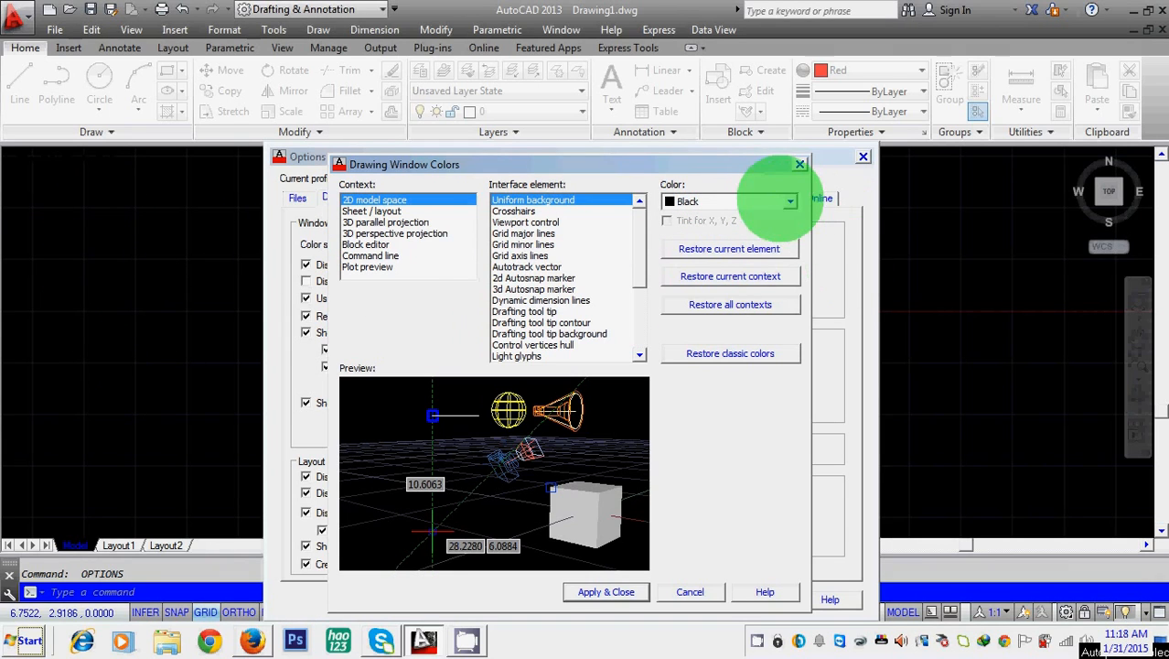
{"action": "left_click", "coordinate": [778, 201]}
{"action": "left_click", "coordinate": [688, 305]}
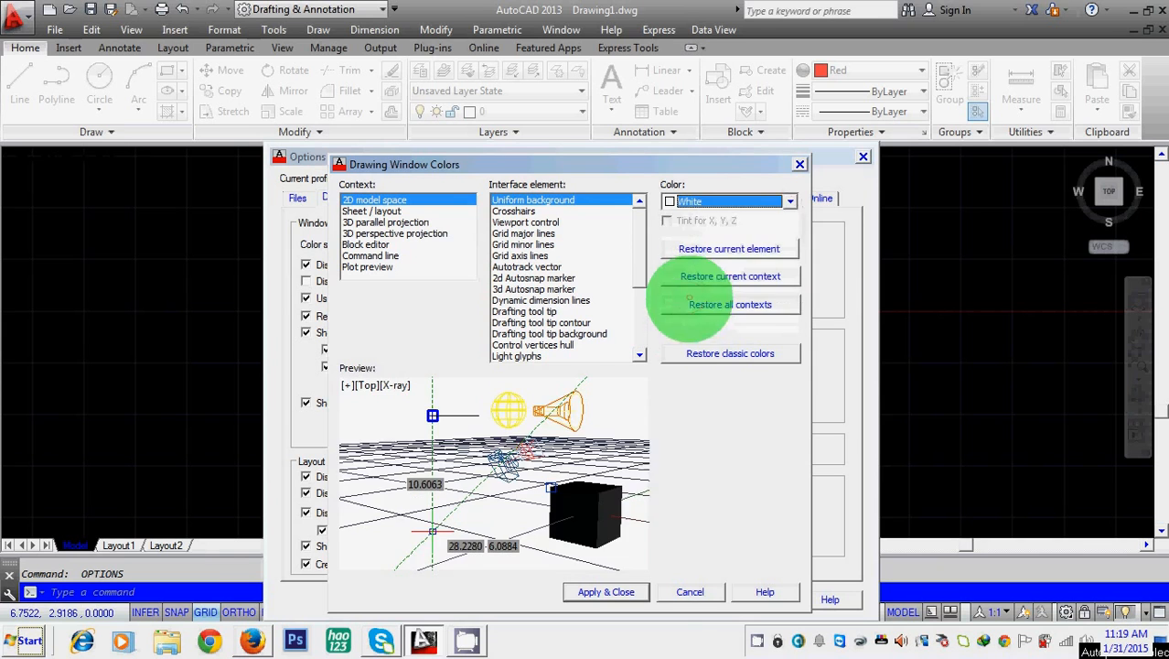
{"action": "left_click", "coordinate": [606, 592]}
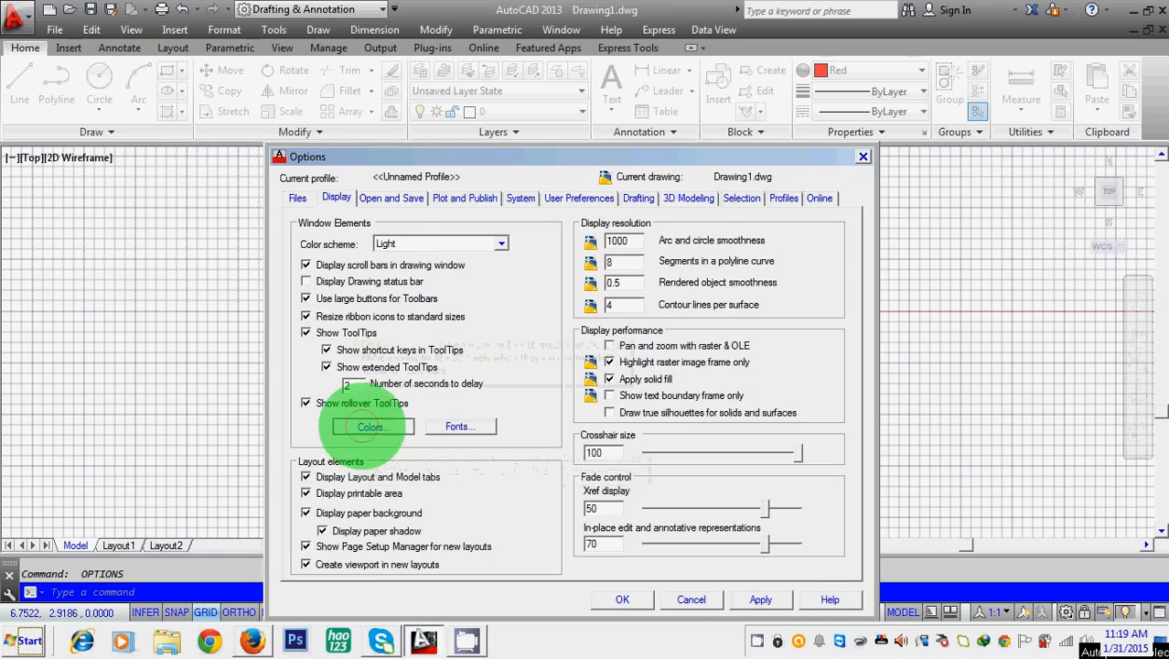
Set the 2D model space uniform background color to Black and apply it
{"action": "left_click", "coordinate": [366, 427]}
{"action": "left_click", "coordinate": [789, 201]}
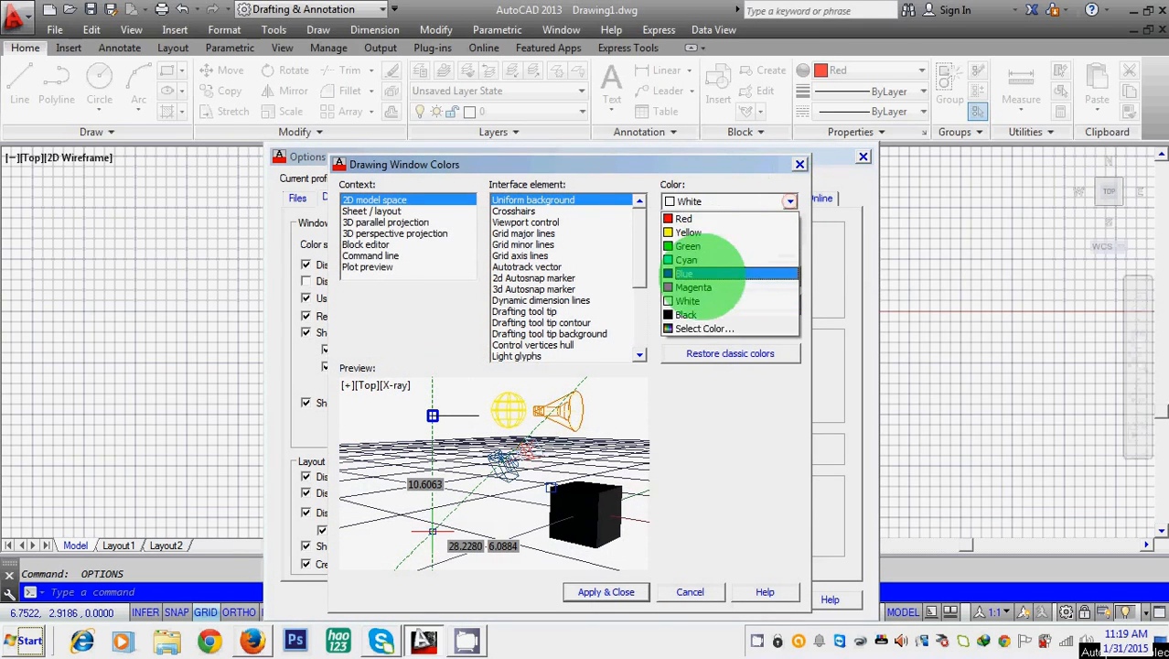
{"action": "left_click", "coordinate": [723, 314]}
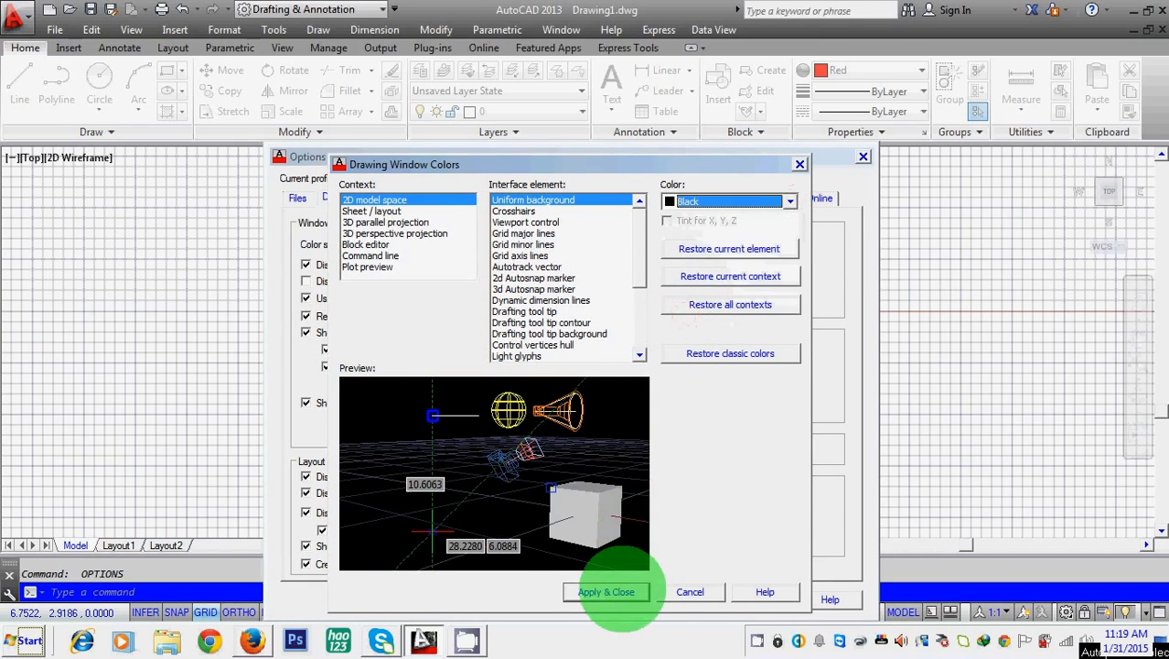
{"action": "left_click", "coordinate": [606, 592]}
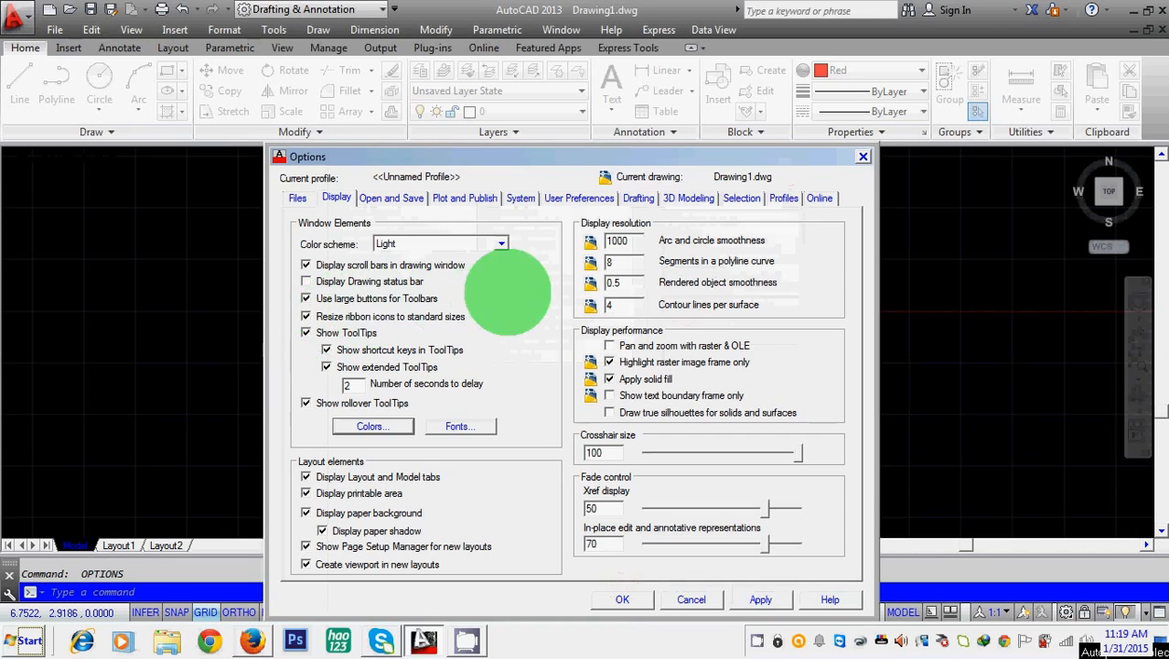
Apply Blue as the crosshairs color for 2D model space and close the options
{"action": "left_click", "coordinate": [372, 427]}
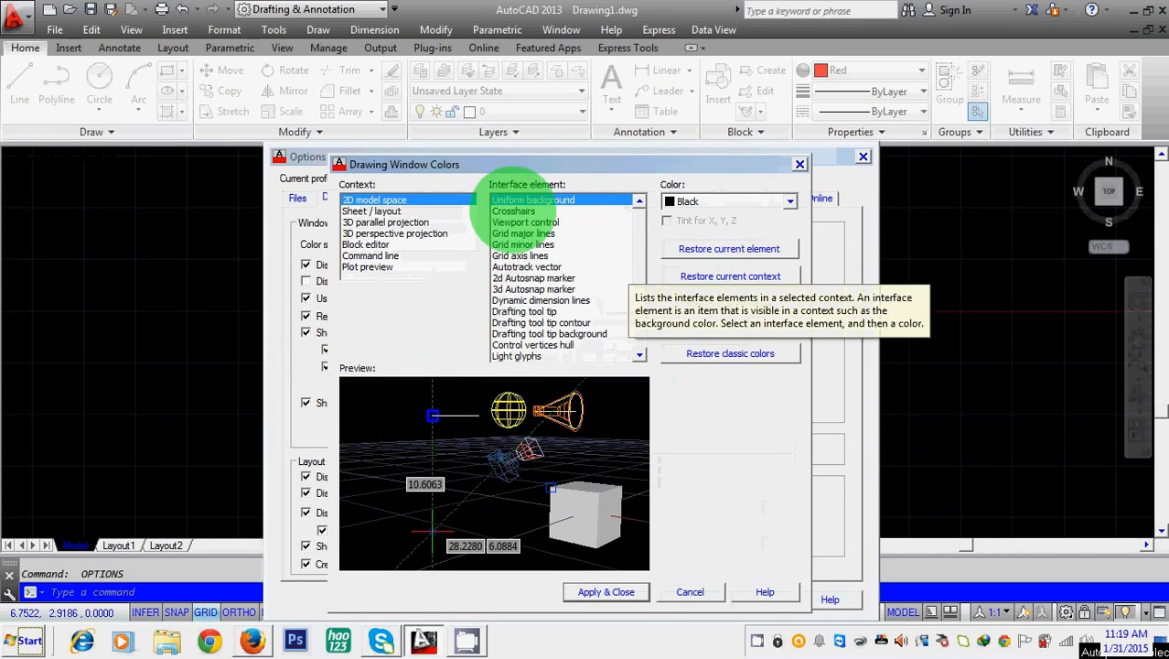
{"action": "left_click", "coordinate": [514, 211]}
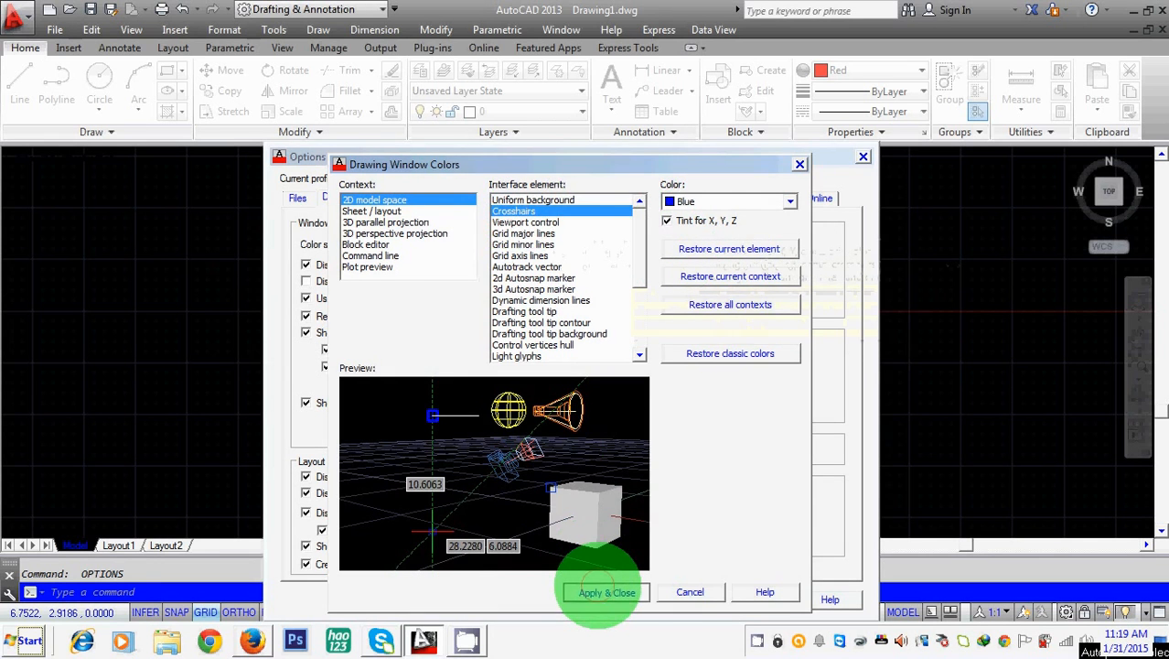
{"action": "left_click", "coordinate": [606, 592]}
{"action": "left_click", "coordinate": [623, 599]}
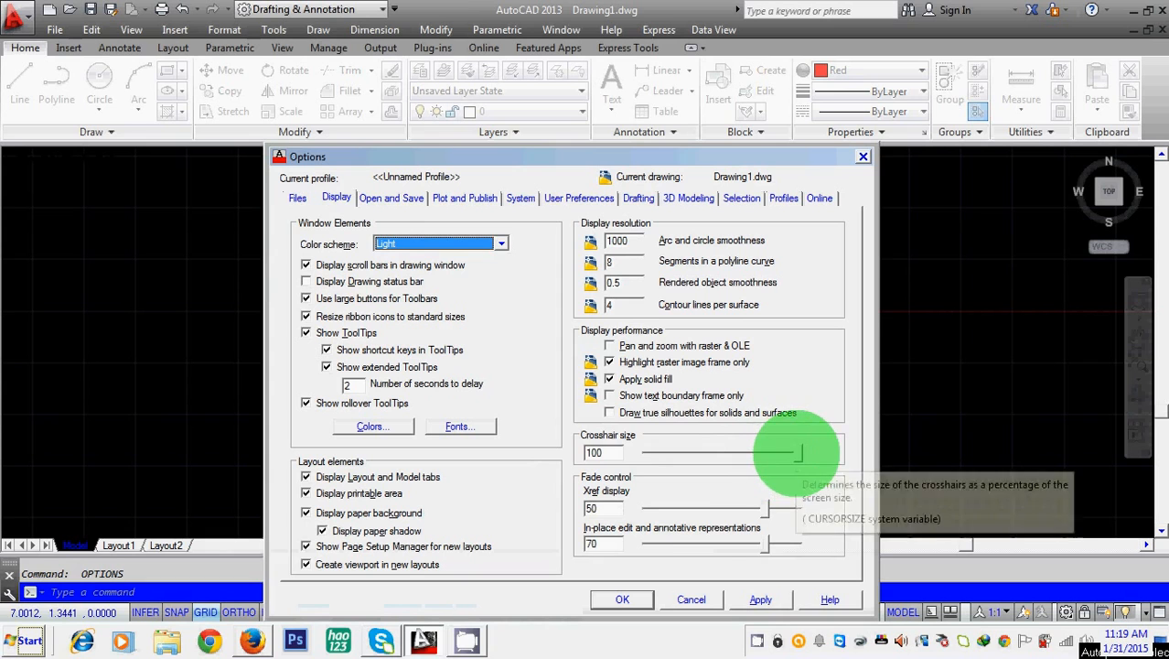
Set the crosshair size to 13, apply it and close the options
{"action": "left_click_drag", "start_coordinate": [787, 453], "coordinate": [669, 452]}
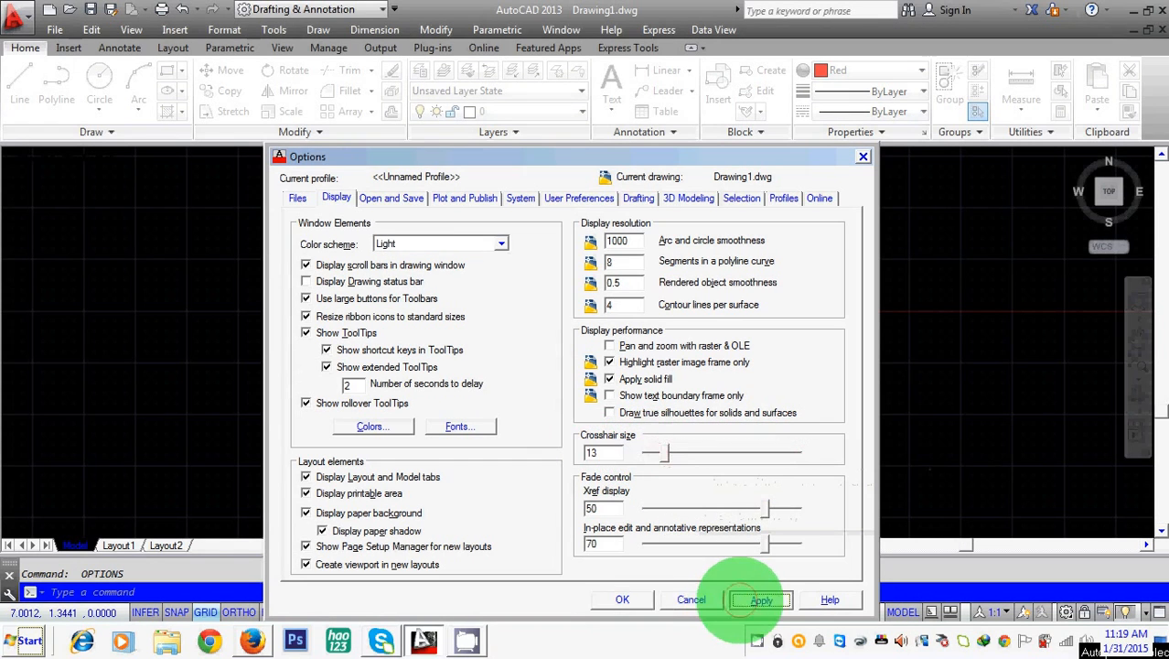
{"action": "left_click", "coordinate": [761, 600]}
{"action": "left_click", "coordinate": [622, 600]}
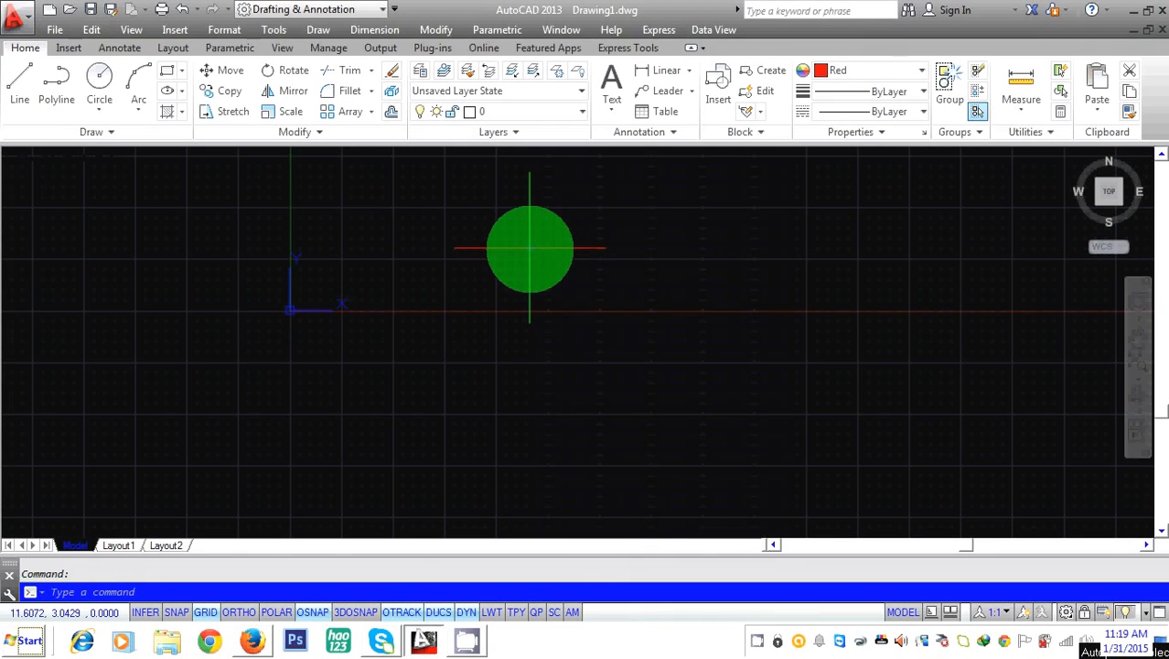
Reopen the options and set the crosshair size to 100
{"action": "type", "text": "options"}
{"action": "key", "text": "Return"}
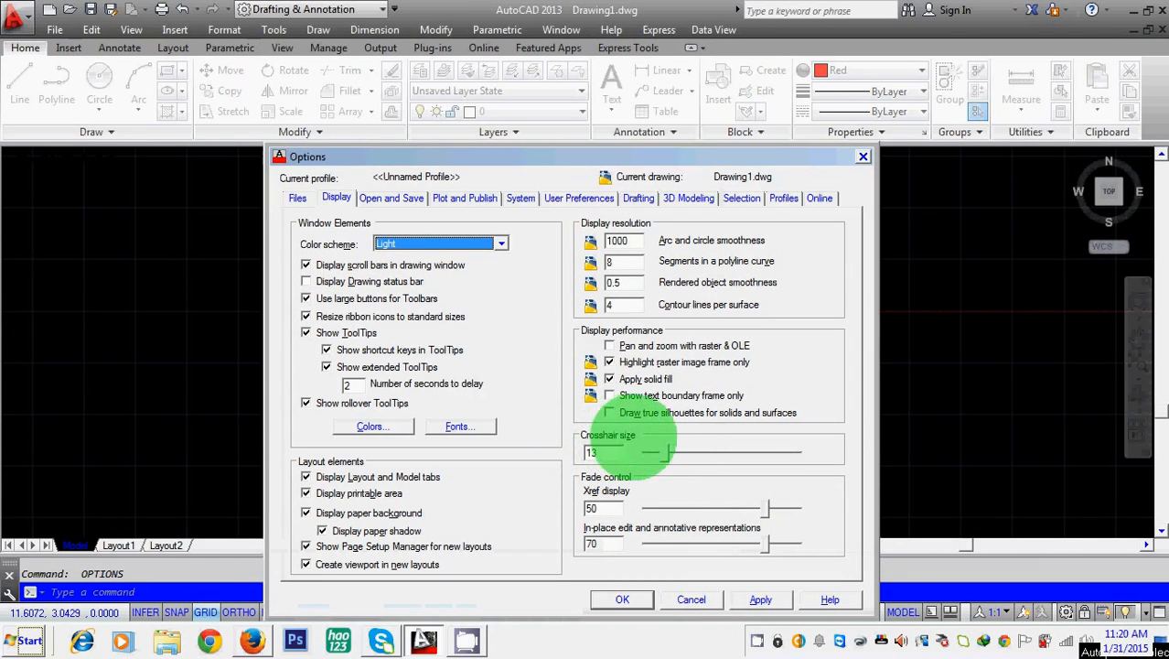
{"action": "left_click_drag", "start_coordinate": [666, 452], "coordinate": [826, 453]}
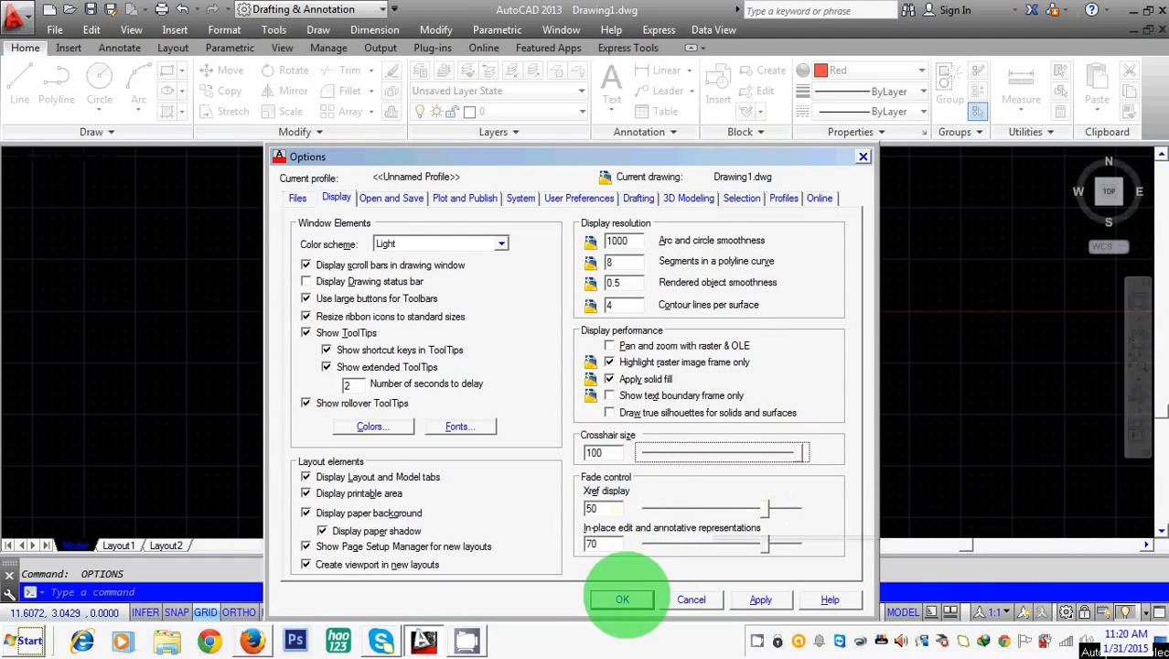
{"action": "left_click", "coordinate": [622, 599]}
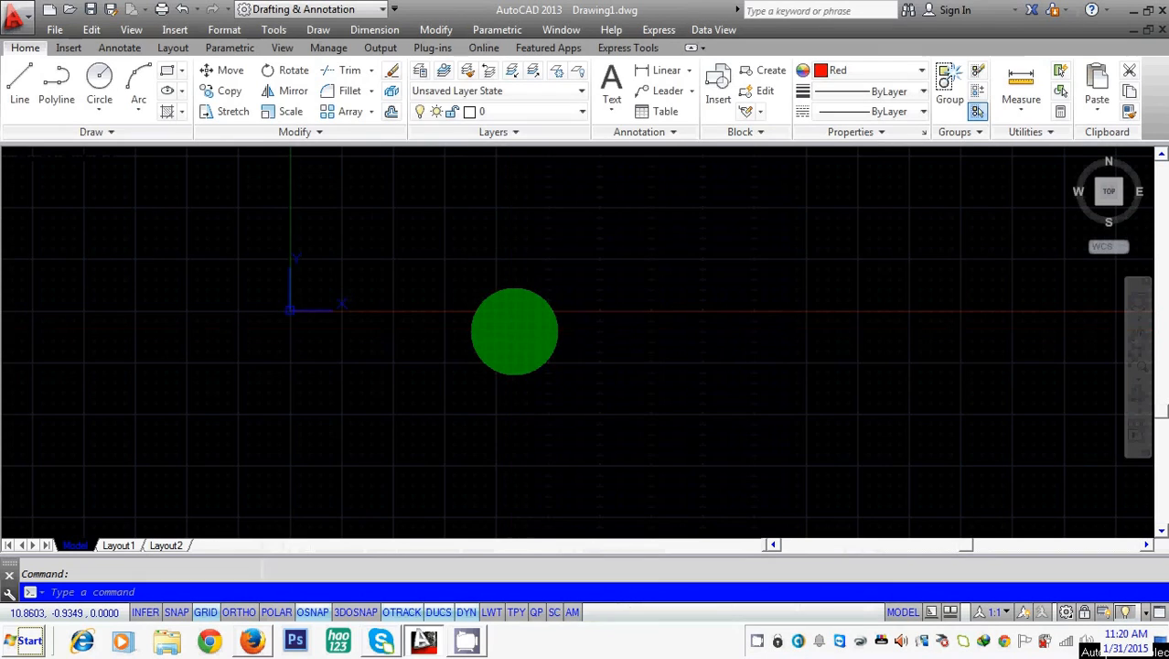
Change the 2D model space crosshairs color to White in the drawing window colors and confirm the options
{"action": "key", "text": "Return"}
{"action": "left_click", "coordinate": [370, 425]}
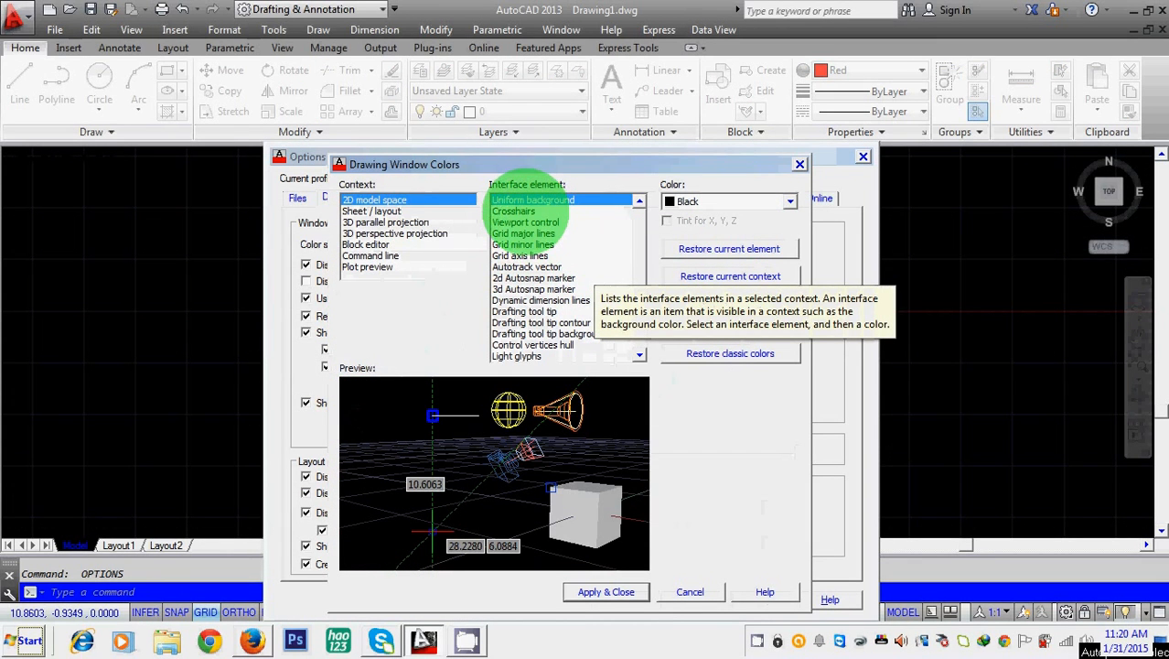
{"action": "left_click", "coordinate": [517, 212]}
{"action": "left_click", "coordinate": [788, 201]}
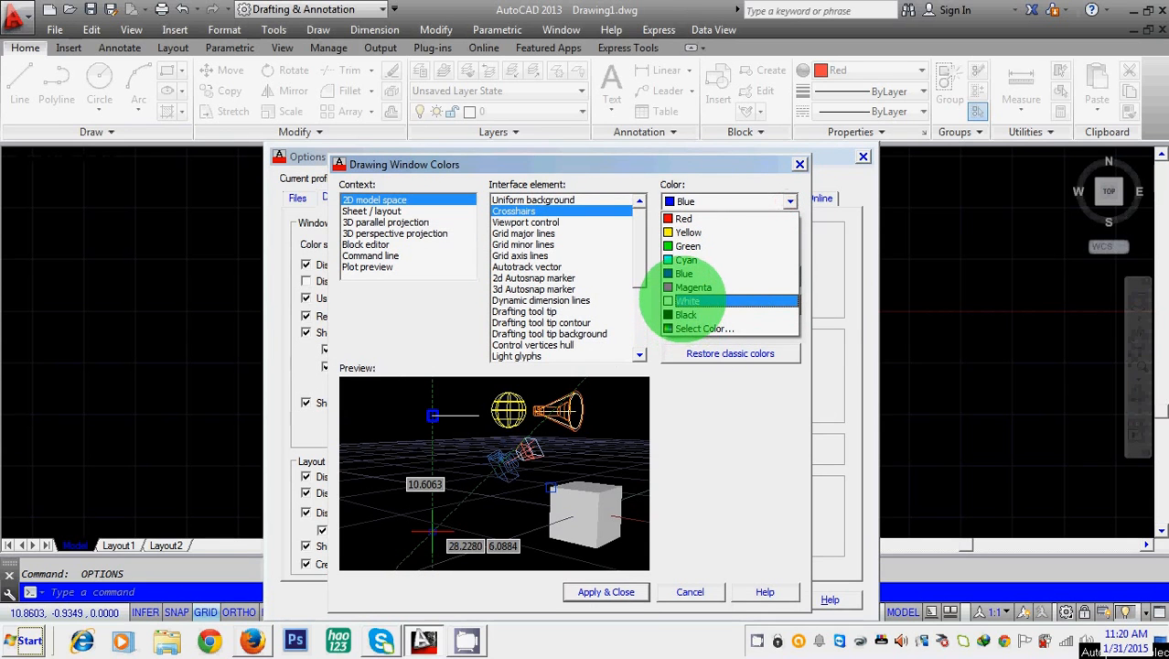
{"action": "left_click", "coordinate": [686, 301]}
{"action": "left_click", "coordinate": [595, 592]}
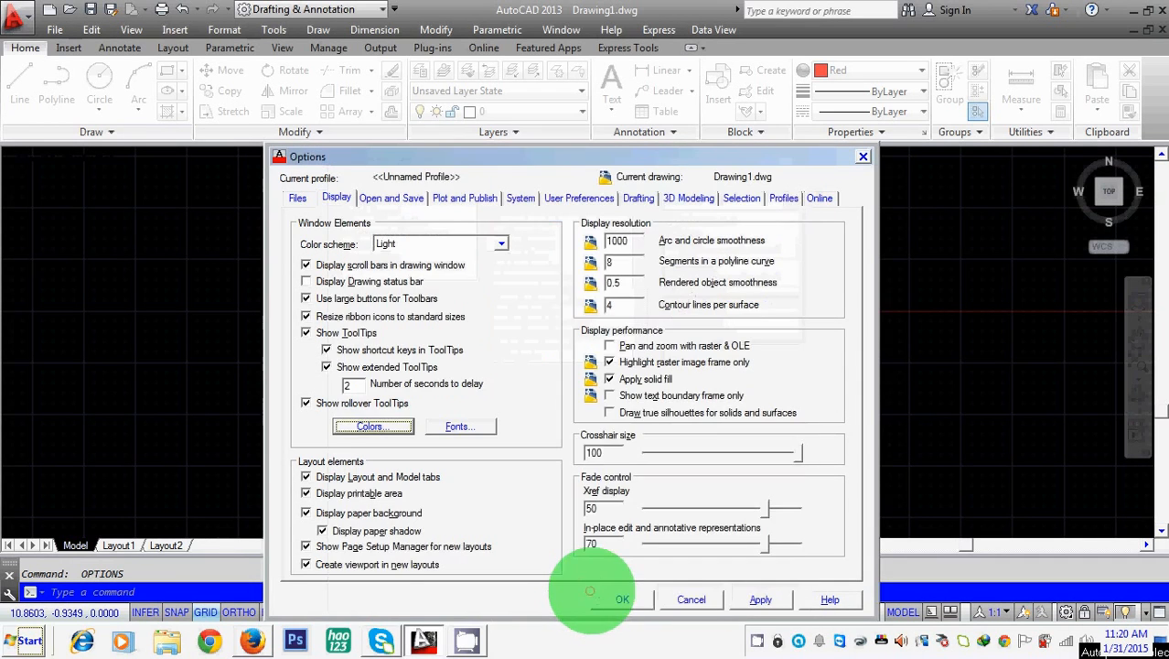
{"action": "left_click", "coordinate": [609, 599]}
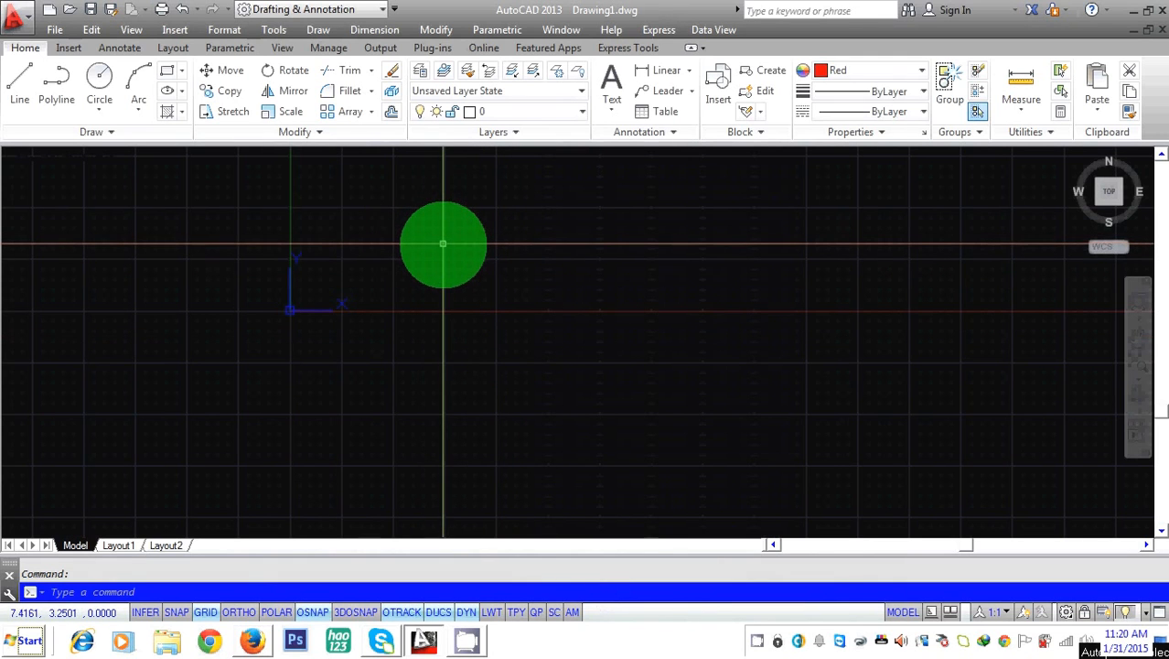
Reopen the options, set the 2D model space crosshairs color to Blue and turn off their tint for X, Y, Z
{"action": "type", "text": "op"}
{"action": "key", "text": "Return"}
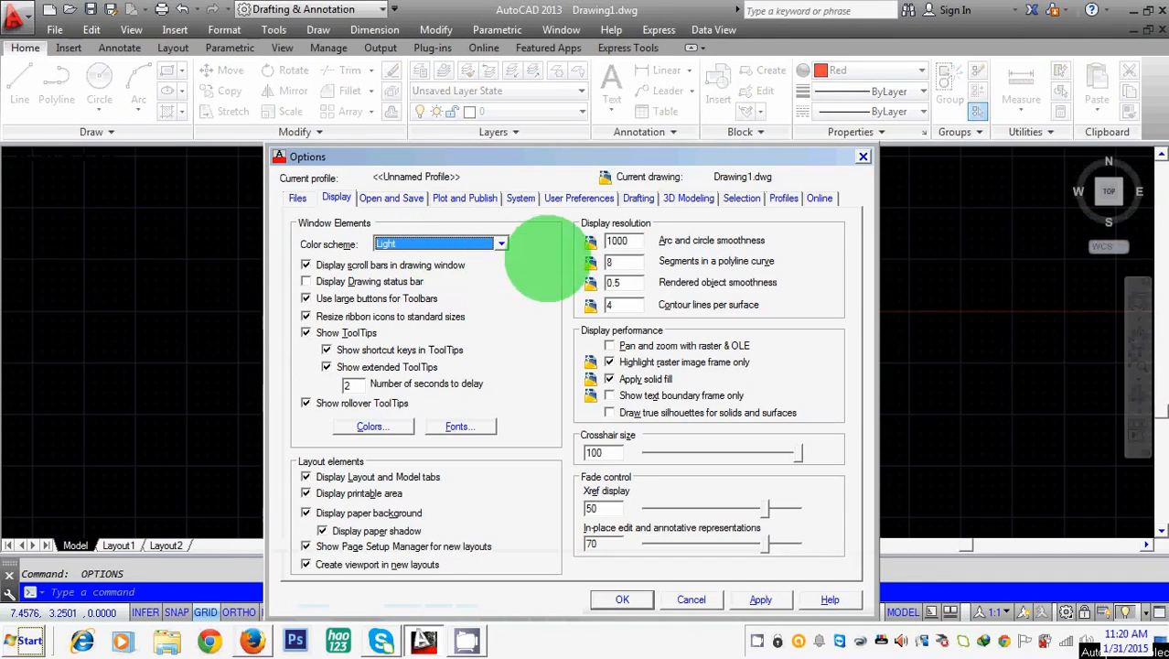
{"action": "left_click", "coordinate": [403, 416]}
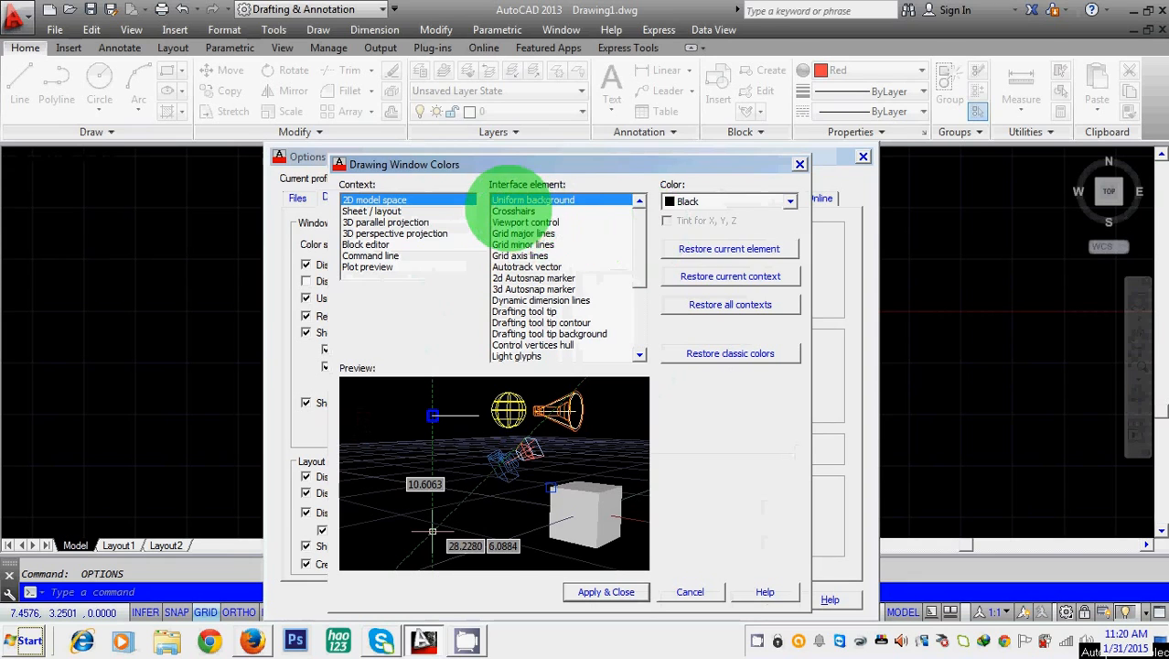
{"action": "left_click", "coordinate": [513, 211]}
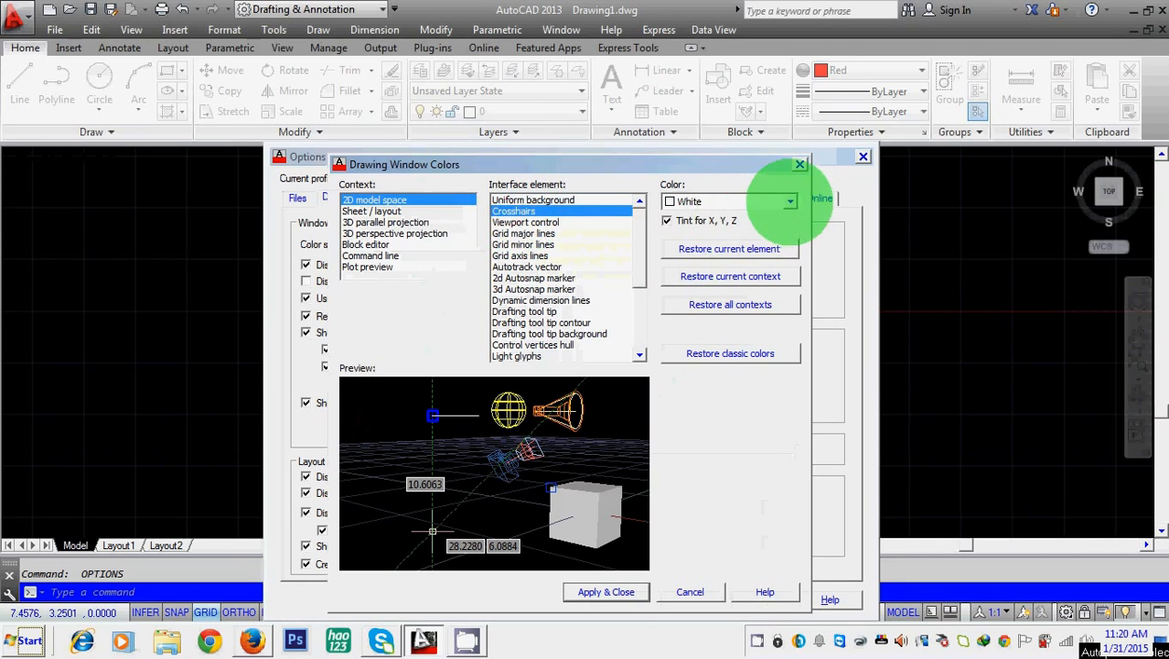
{"action": "left_click", "coordinate": [790, 201]}
{"action": "left_click", "coordinate": [685, 273]}
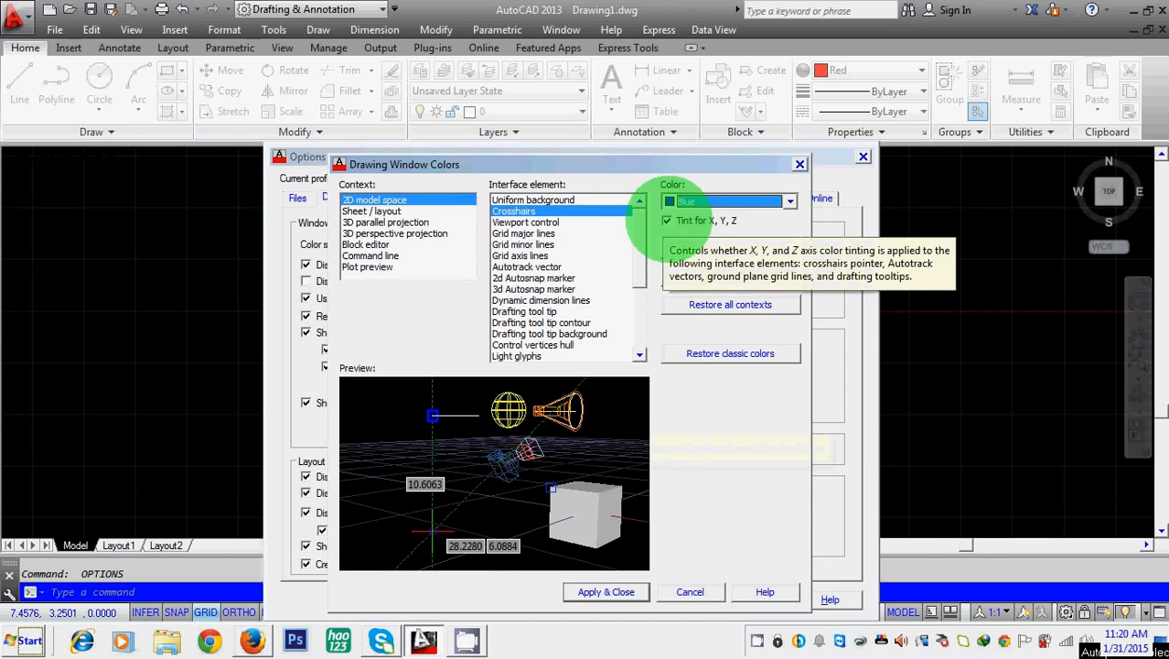
{"action": "left_click", "coordinate": [667, 221]}
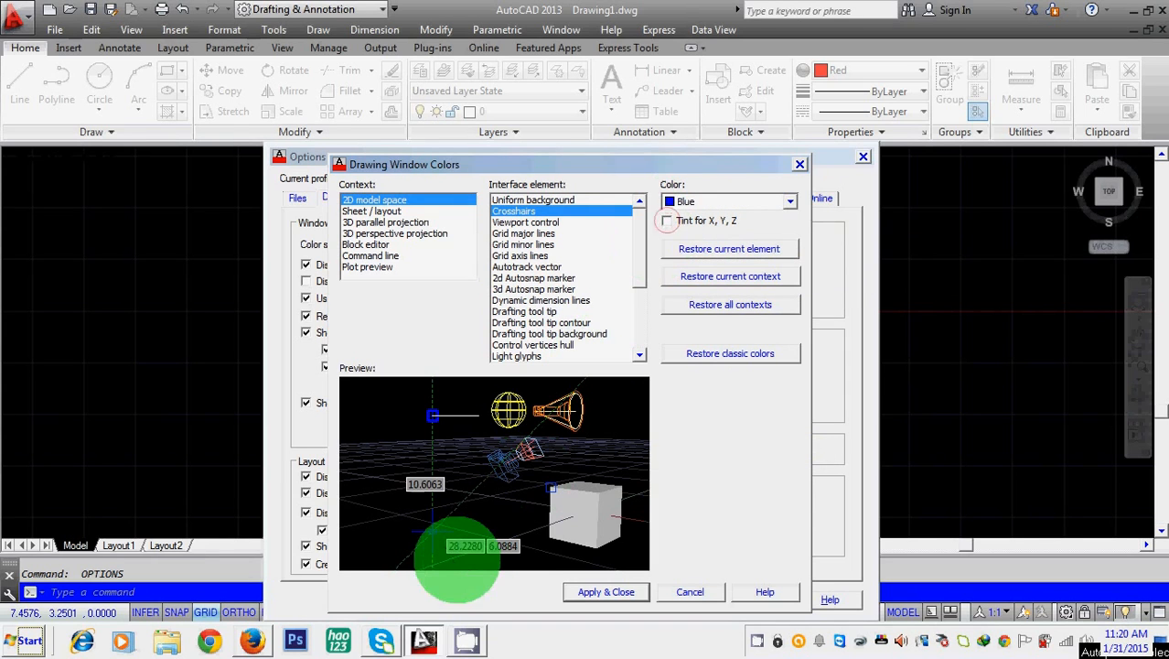
Try Green, Red and Yellow in turn as the crosshairs color in the drawing window colors
{"action": "left_click", "coordinate": [789, 201]}
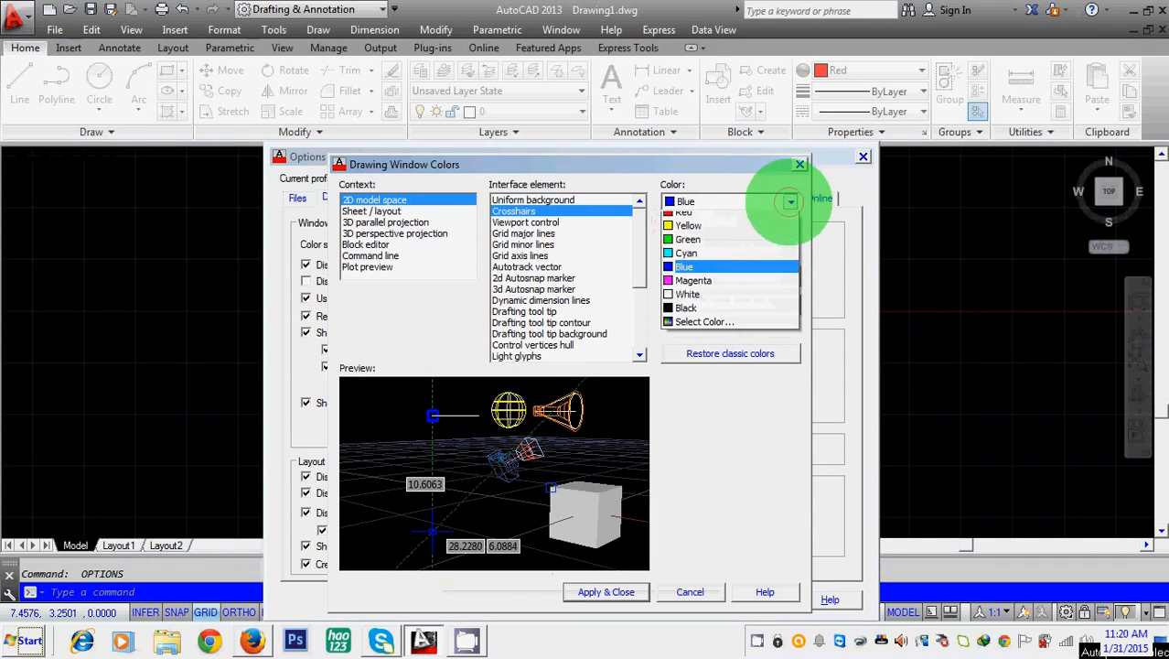
{"action": "left_click", "coordinate": [688, 246]}
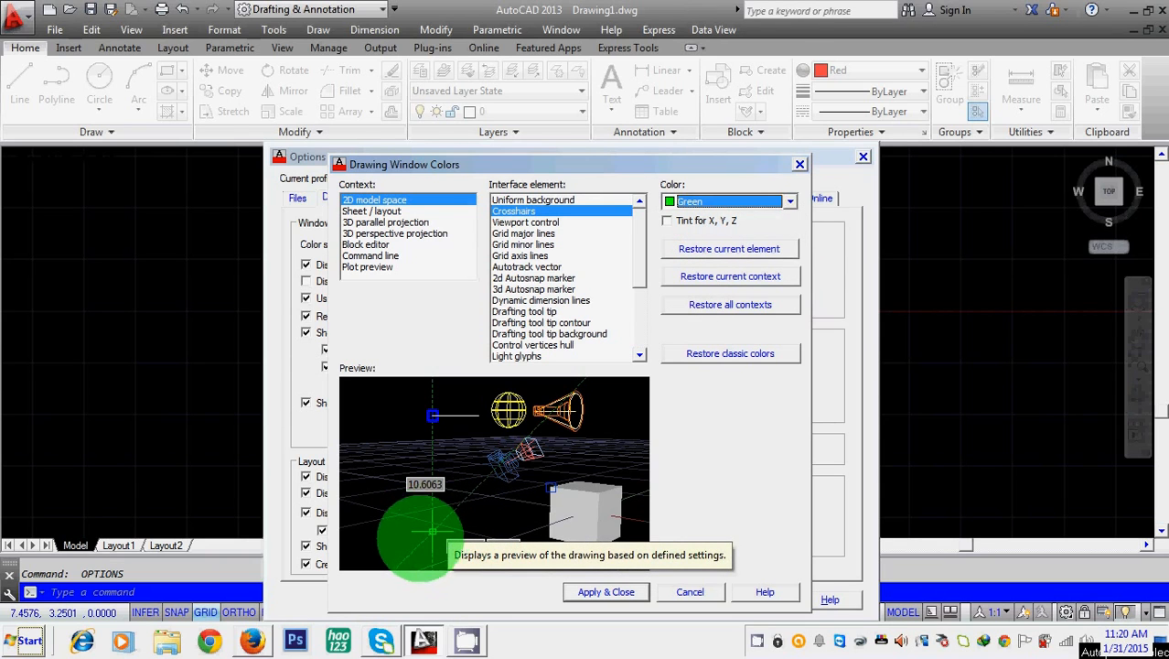
{"action": "left_click", "coordinate": [779, 200]}
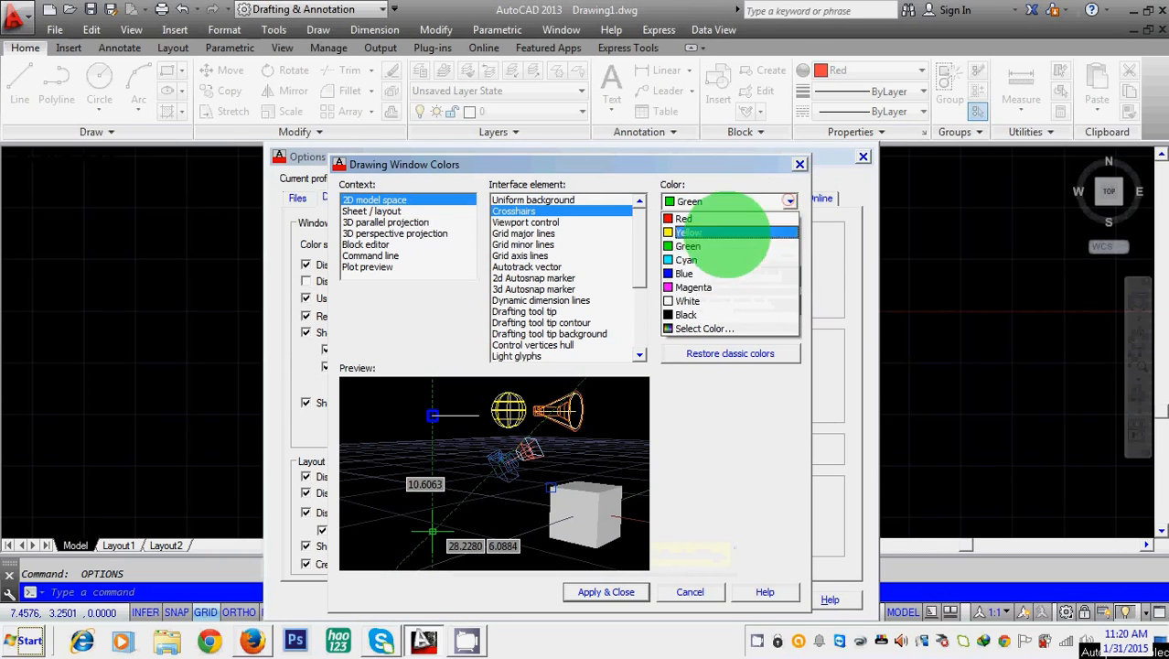
{"action": "left_click", "coordinate": [688, 218]}
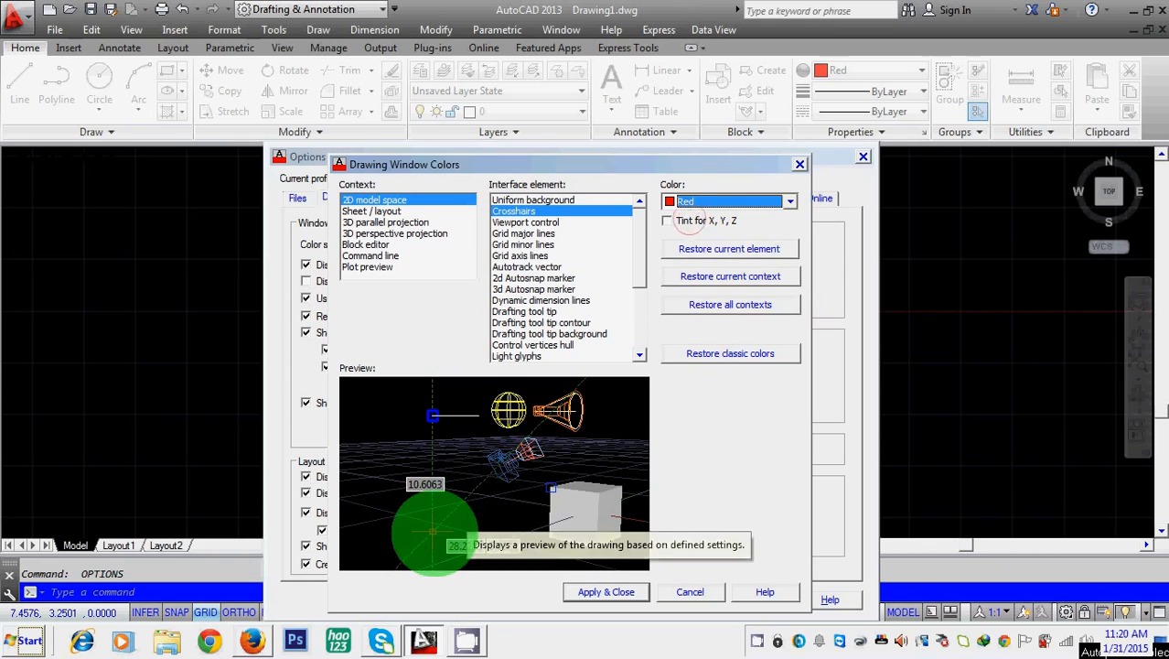
{"action": "left_click", "coordinate": [790, 200]}
{"action": "left_click", "coordinate": [688, 232]}
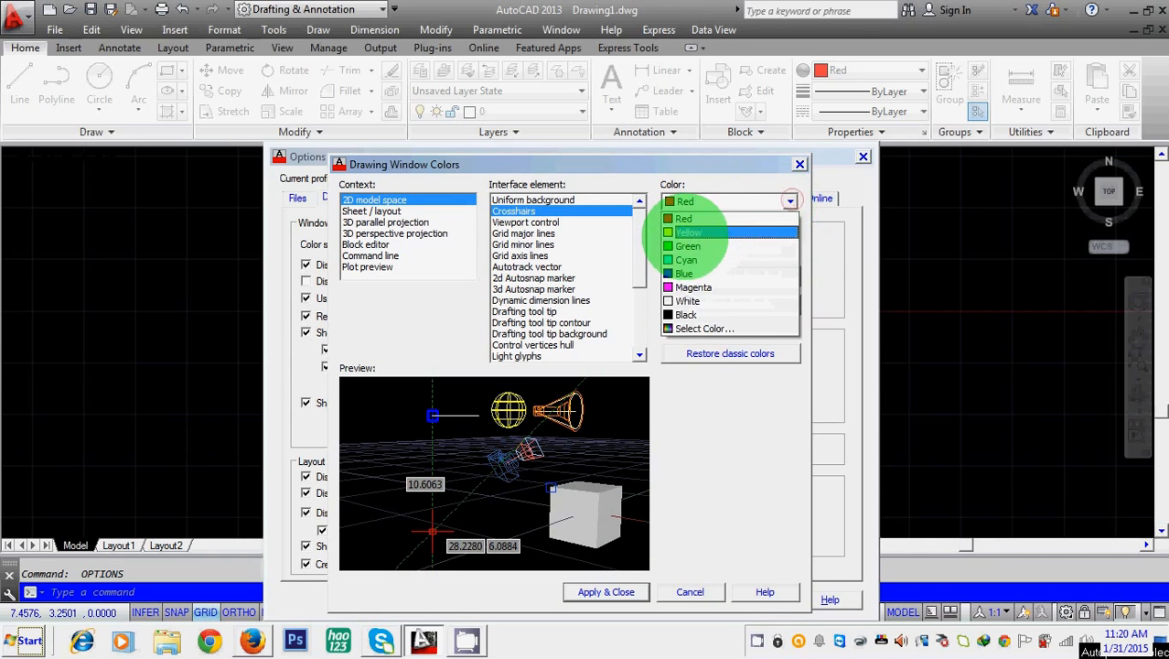
Set the crosshairs color to Green with the tint for X, Y, Z enabled, apply it and confirm the options
{"action": "left_click", "coordinate": [788, 200]}
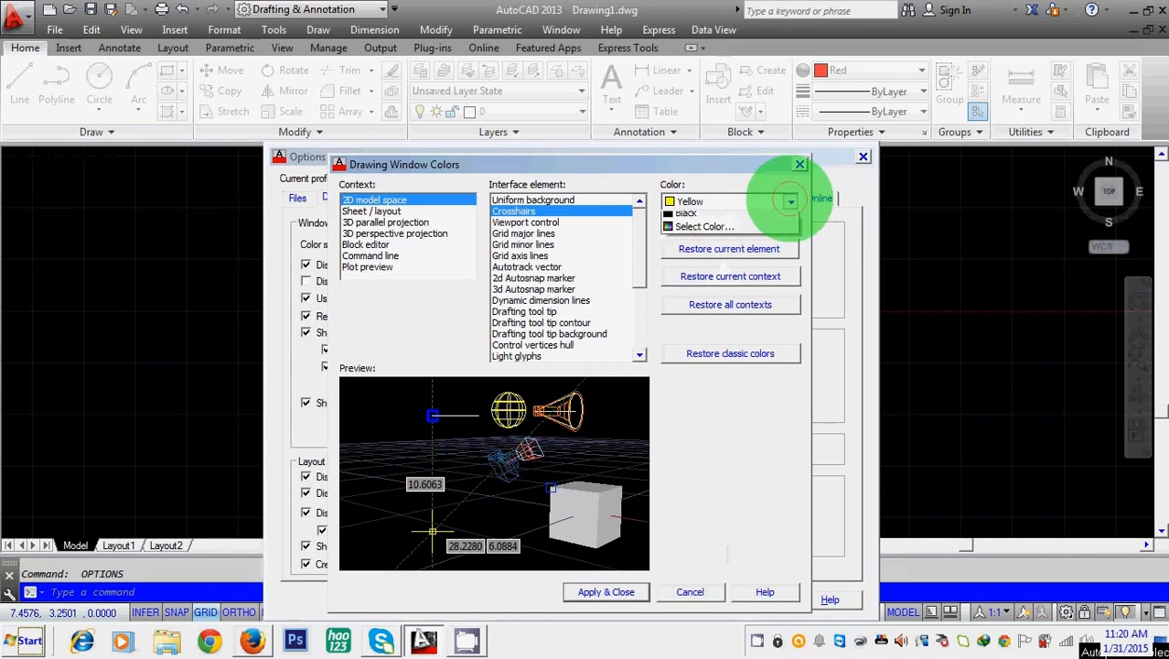
{"action": "left_click", "coordinate": [688, 246]}
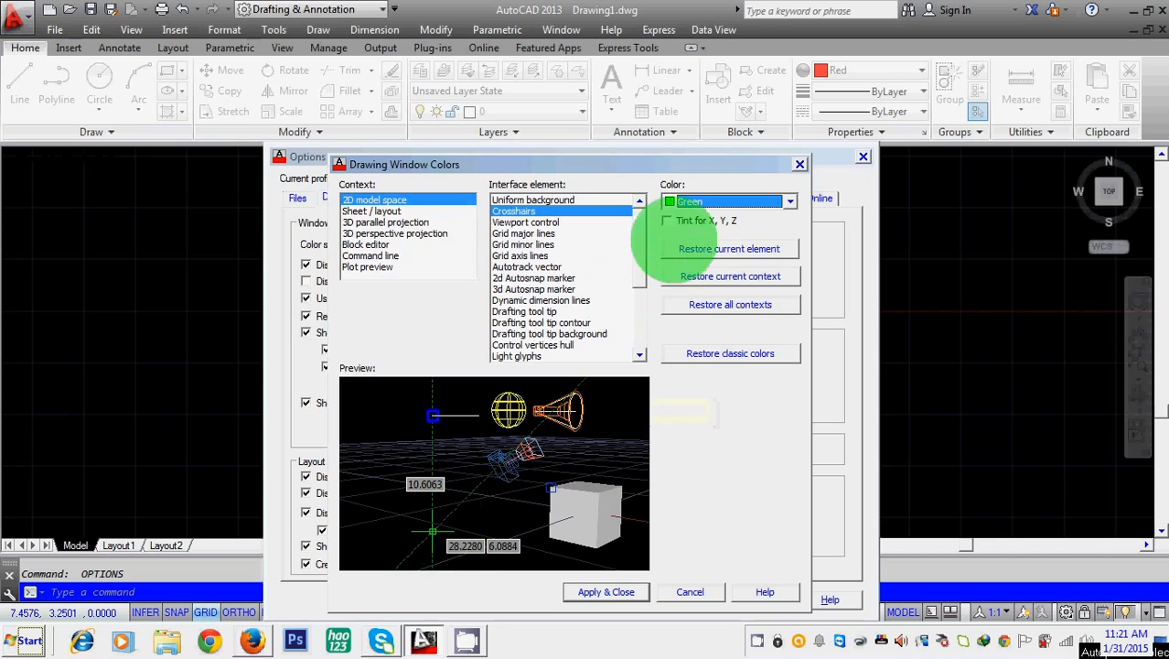
{"action": "left_click", "coordinate": [667, 221]}
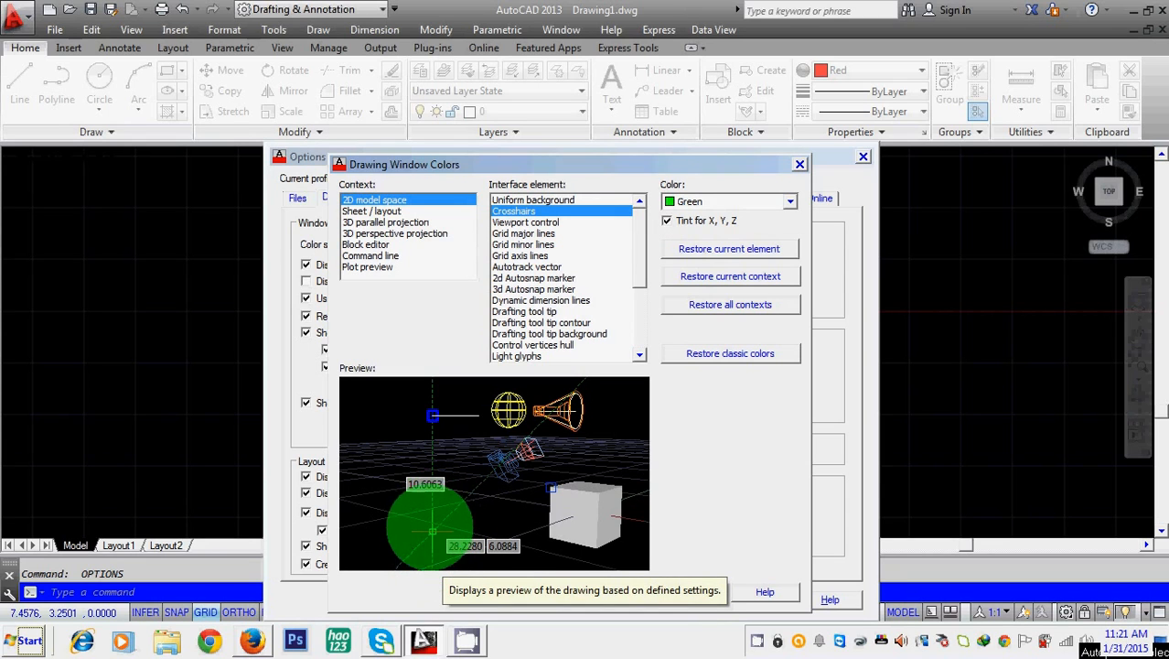
{"action": "left_click", "coordinate": [605, 592]}
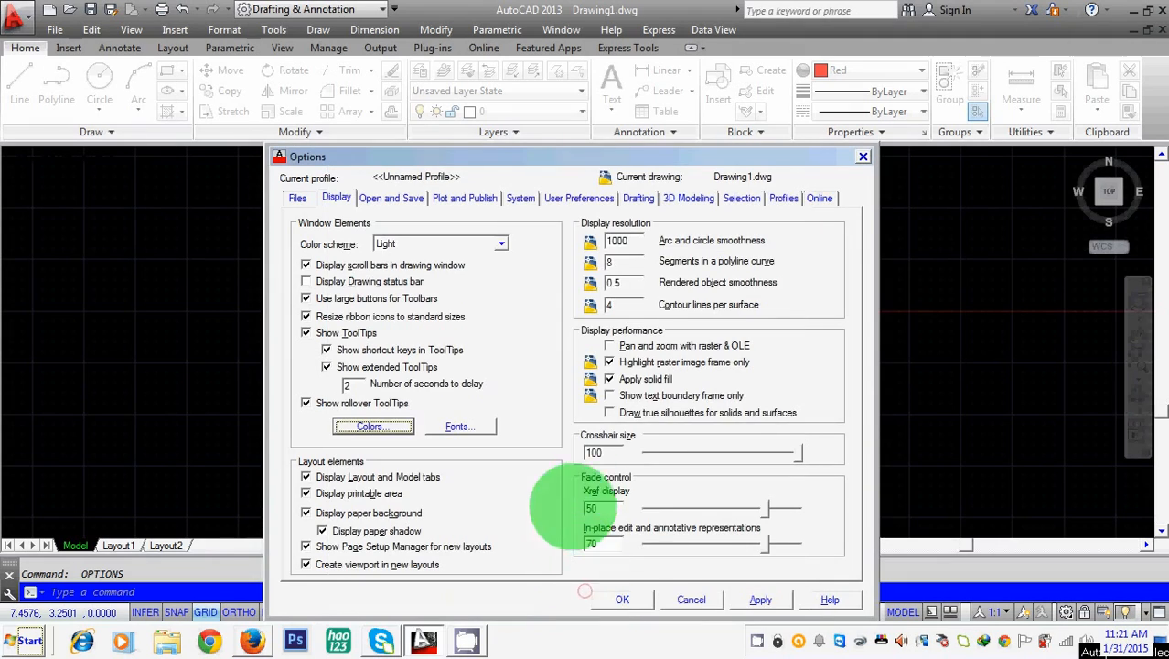
{"action": "left_click", "coordinate": [623, 599]}
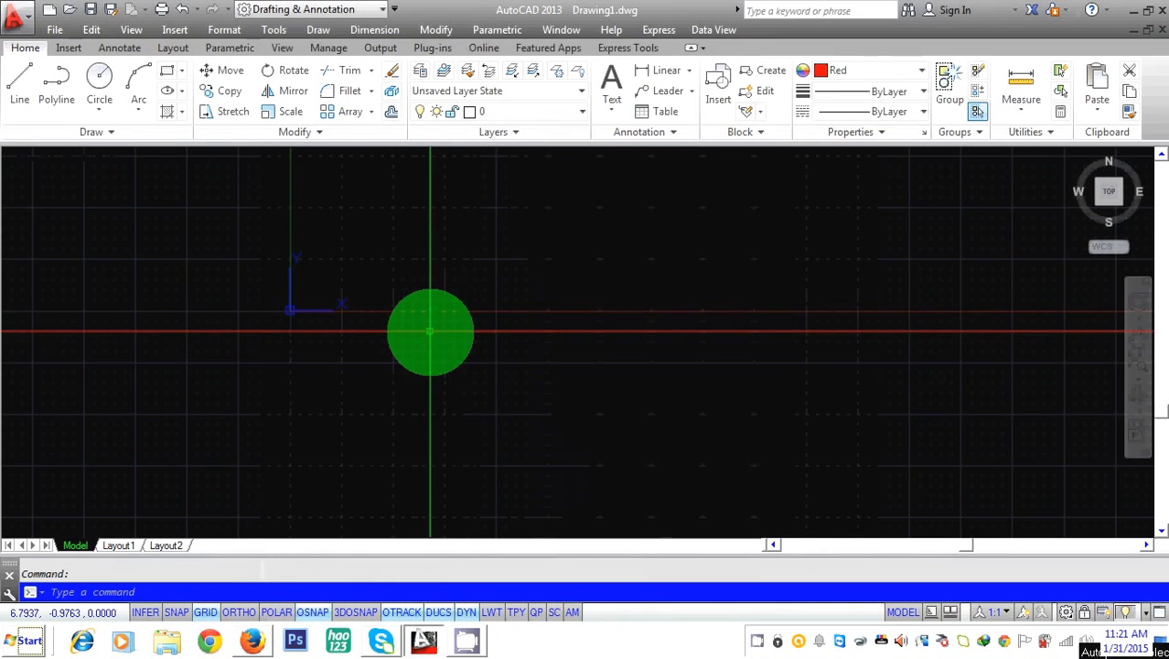
Reopen the drawing window colors and examine the colors of the 2D model space elements, from grid axis lines to light glyphs
{"action": "key", "text": "Return"}
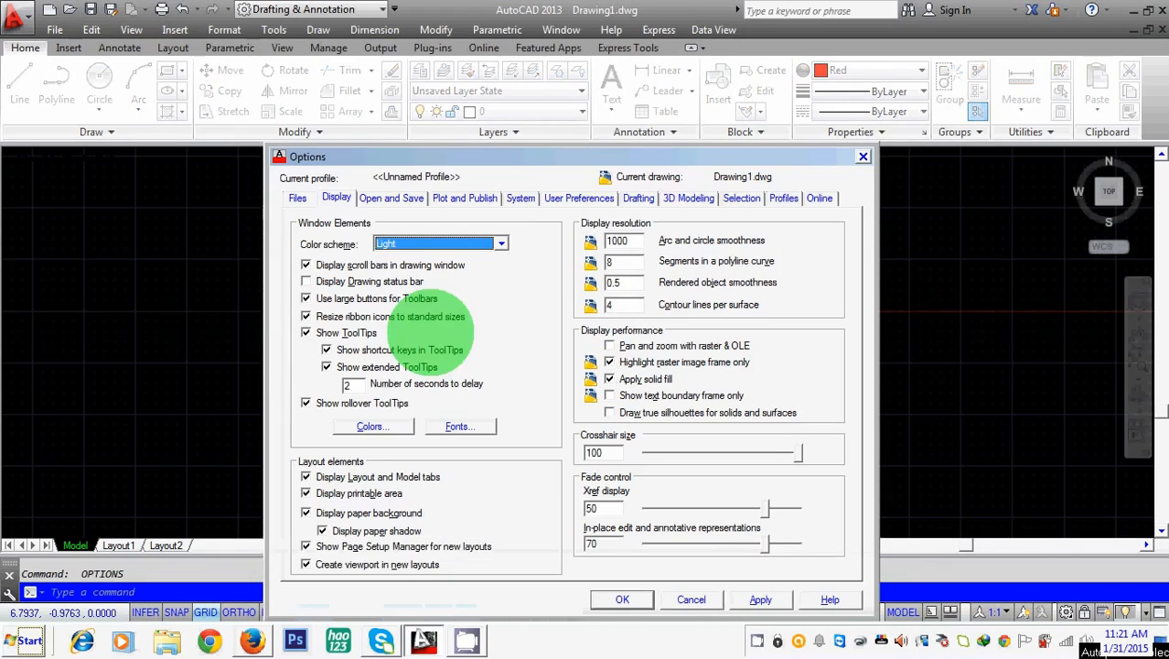
{"action": "left_click", "coordinate": [372, 426]}
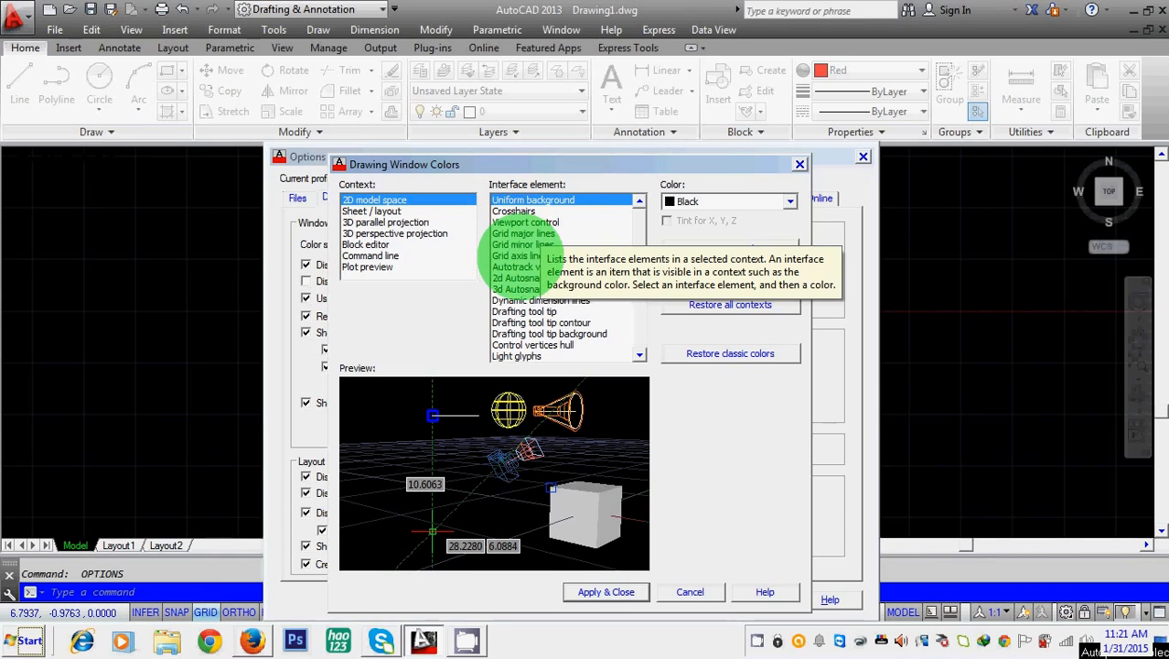
{"action": "left_click", "coordinate": [520, 255]}
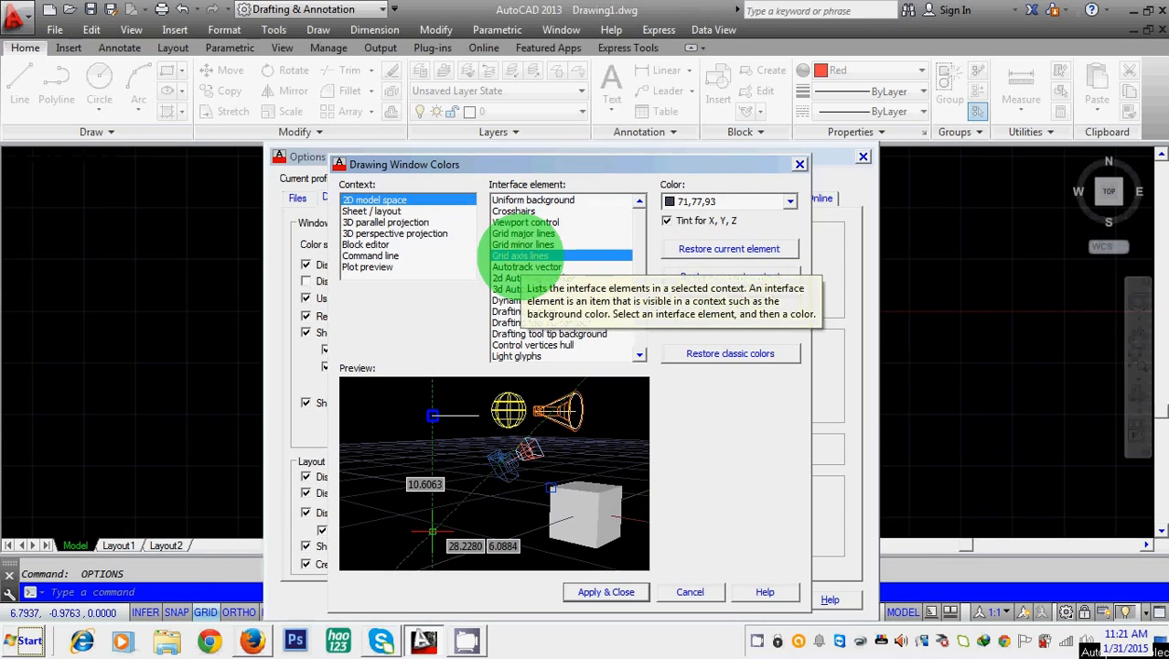
{"action": "left_click", "coordinate": [526, 266]}
{"action": "left_click", "coordinate": [529, 277]}
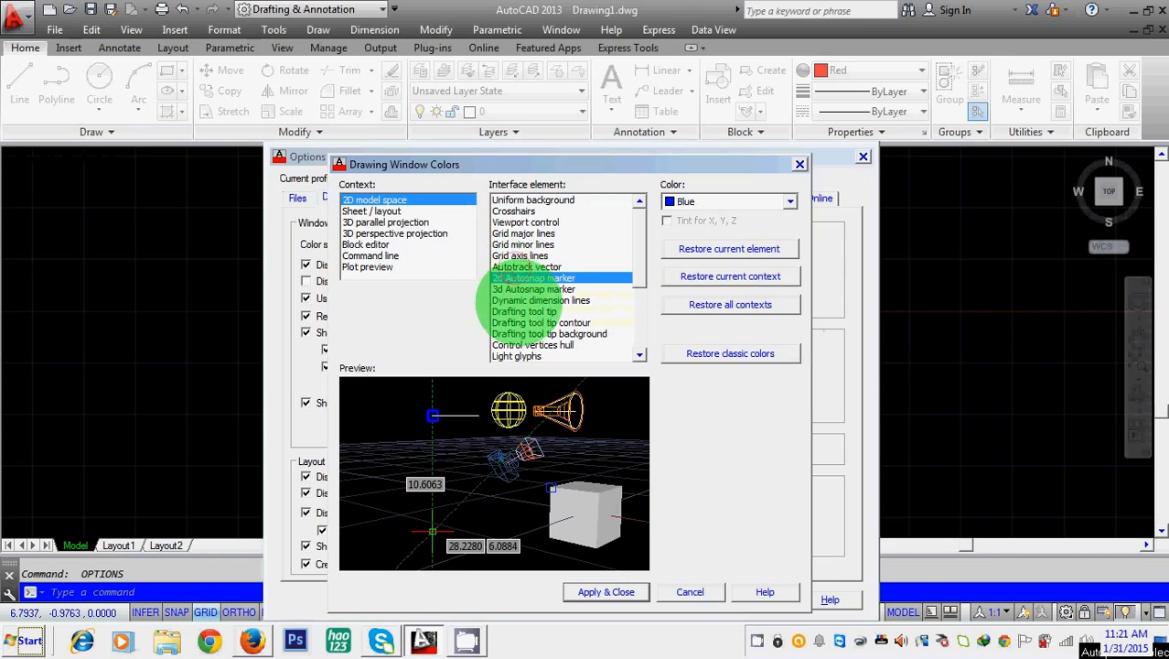
{"action": "left_click", "coordinate": [524, 311]}
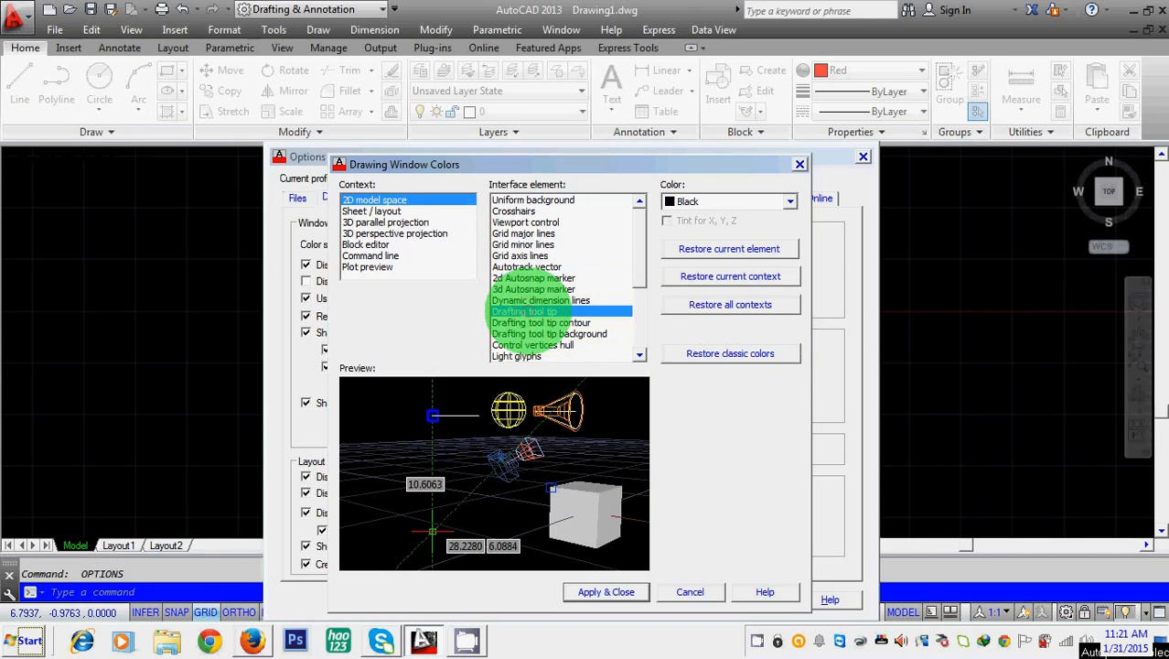
{"action": "left_click", "coordinate": [508, 322]}
{"action": "left_click", "coordinate": [519, 333]}
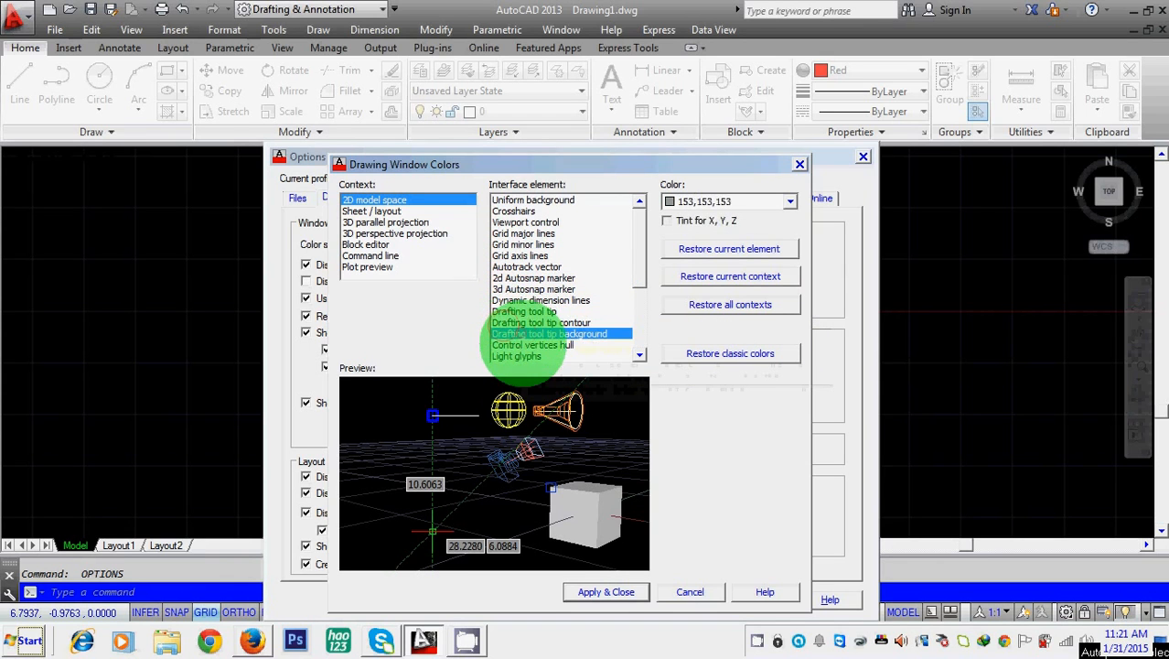
{"action": "left_click", "coordinate": [511, 345]}
{"action": "left_click", "coordinate": [517, 356]}
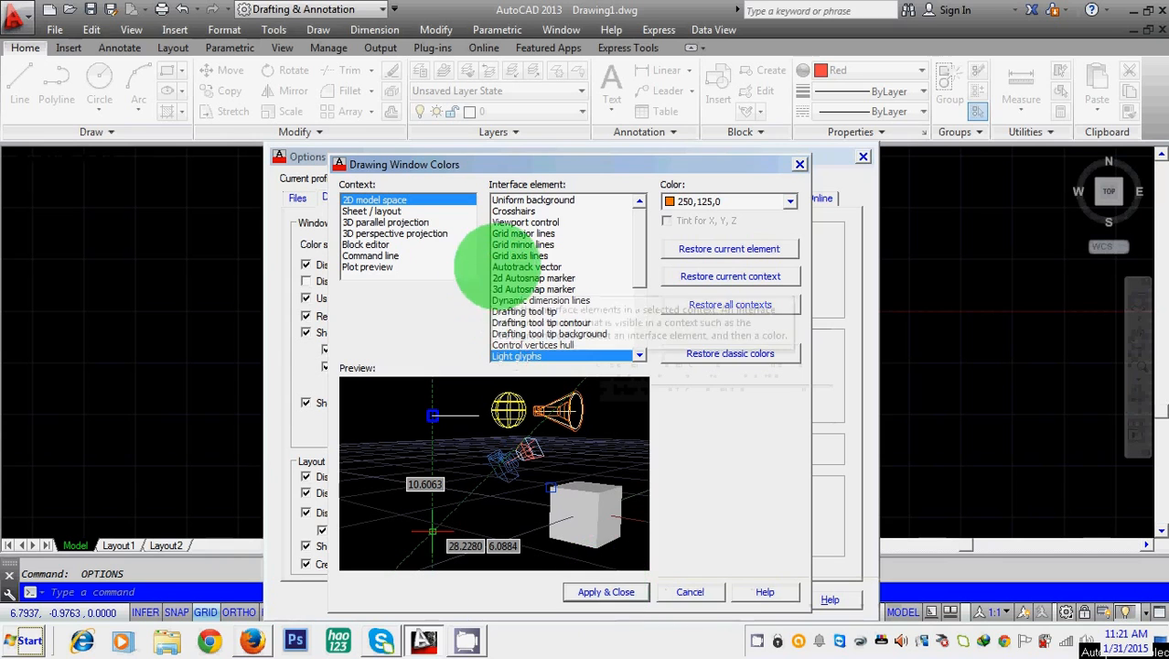
{"action": "left_click", "coordinate": [522, 278]}
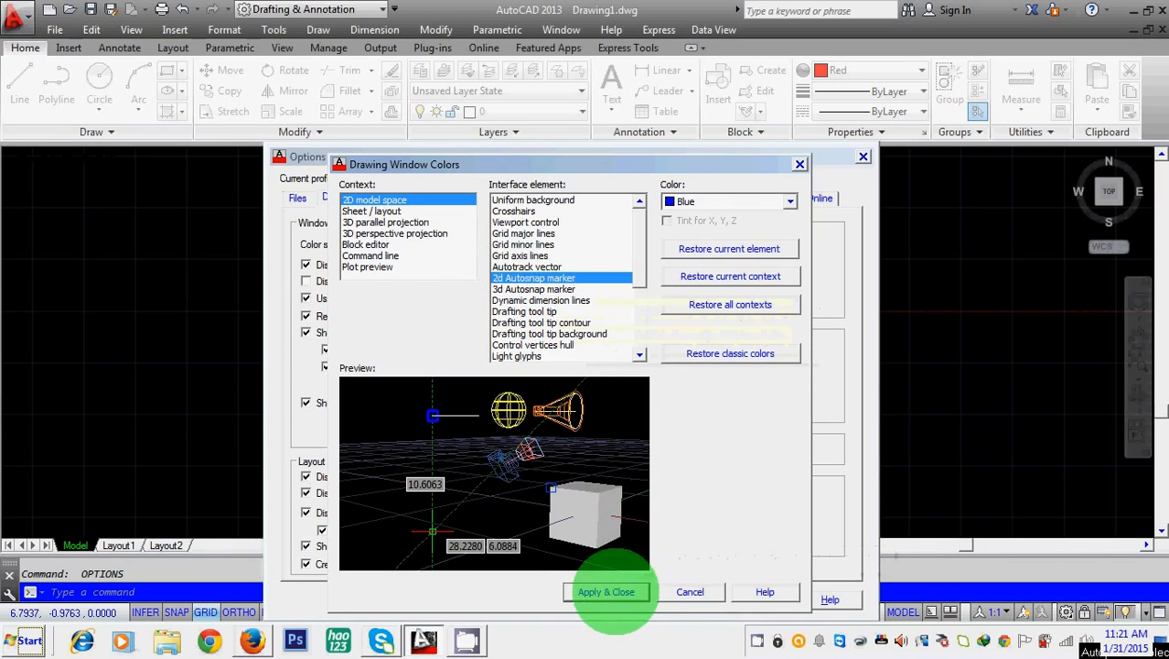
{"action": "left_click", "coordinate": [606, 591]}
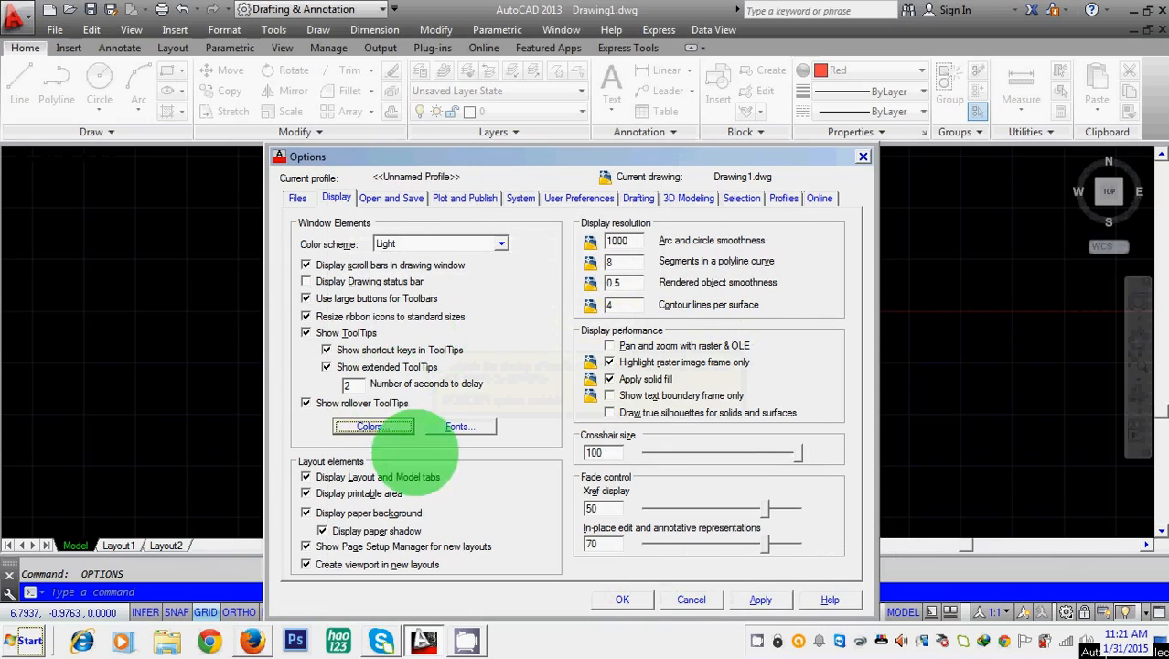
In the file opening and saving options, set the default save format to AutoCAD 2013 Drawing (*.dwg)
{"action": "left_click", "coordinate": [385, 198]}
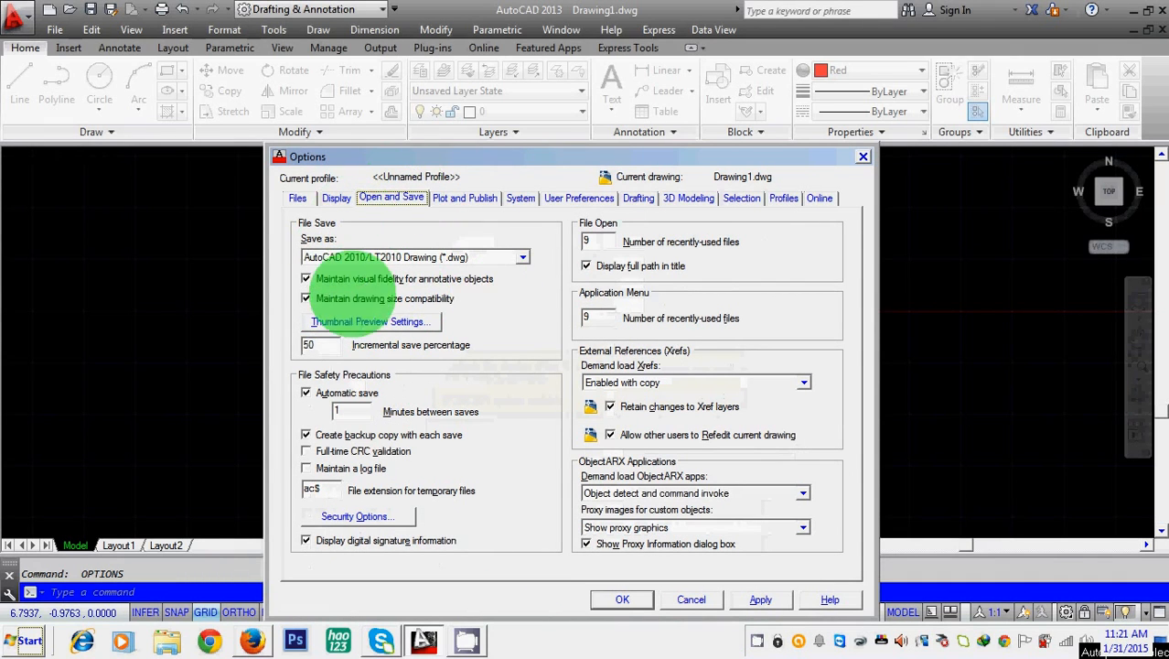
{"action": "left_click", "coordinate": [522, 257]}
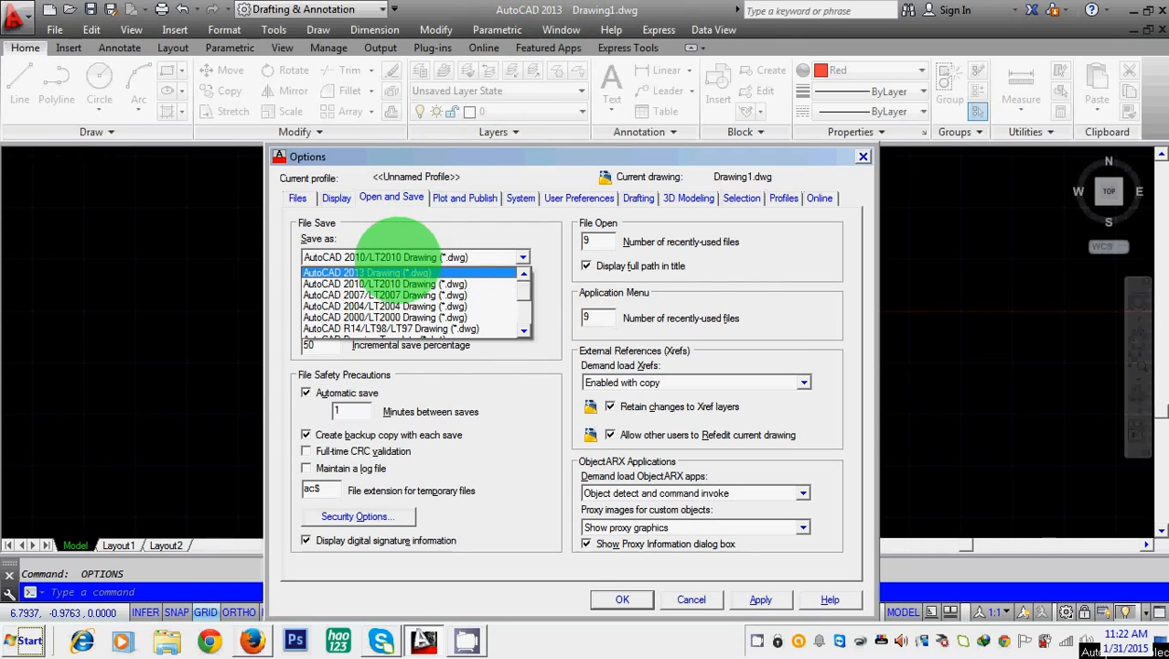
{"action": "left_click", "coordinate": [384, 272]}
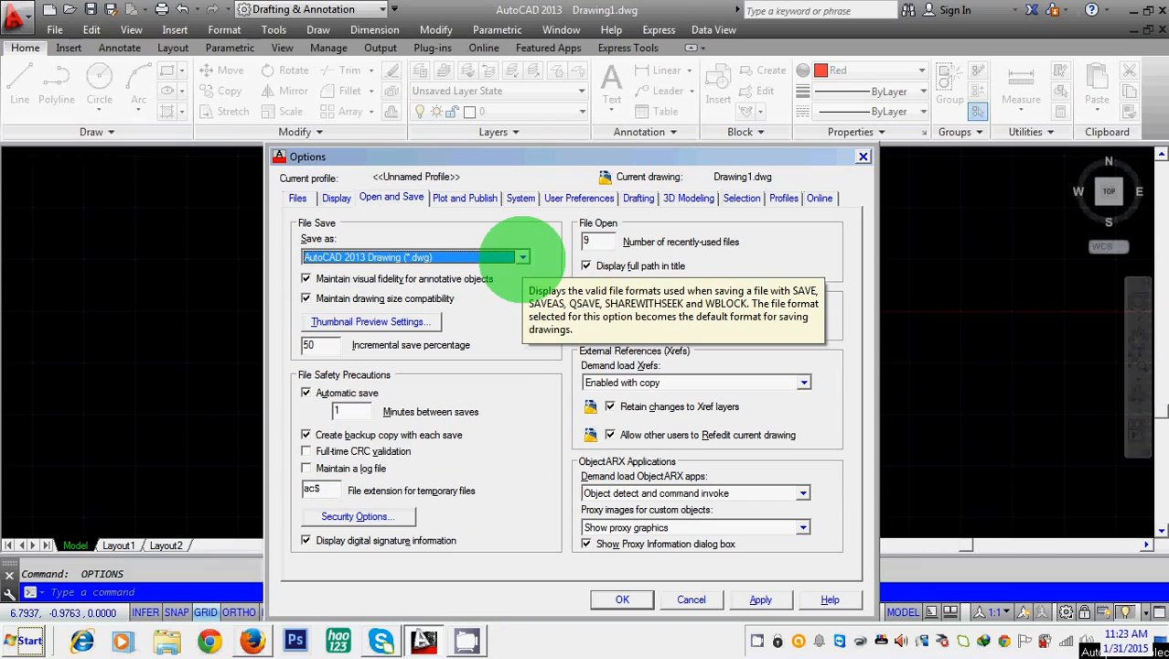
Review the available save formats and set the default to AutoCAD 2010/LT2010 Drawing (*.dwg)
{"action": "left_click", "coordinate": [522, 257]}
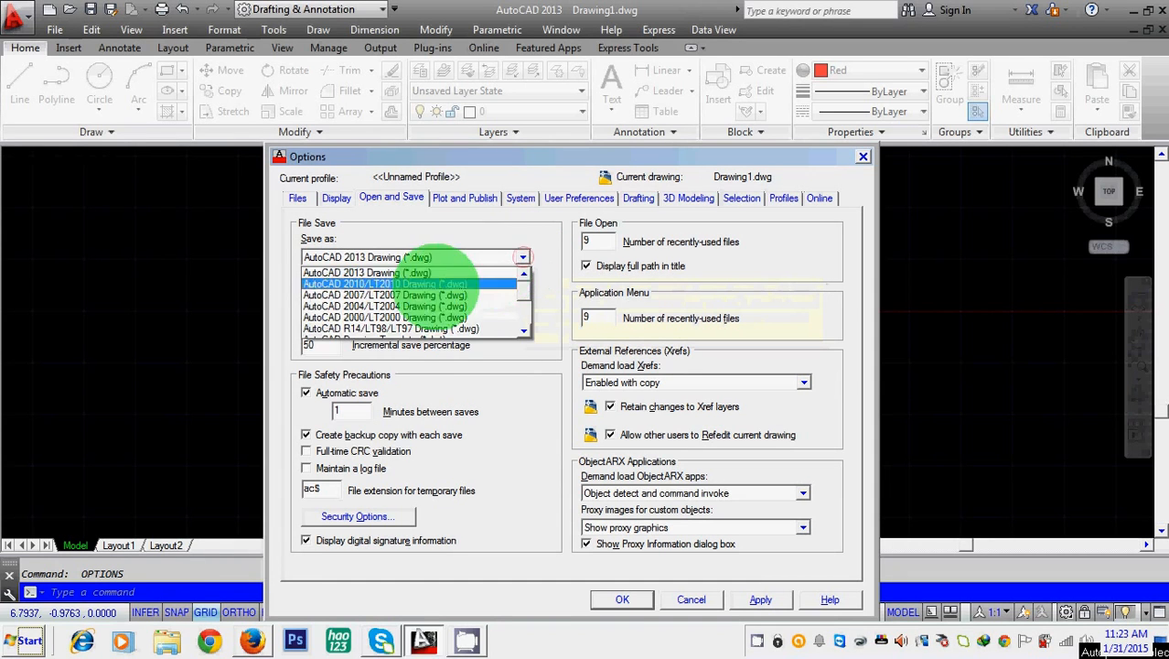
{"action": "scroll", "coordinate": [378, 302], "scroll_direction": "down", "scroll_amount": 3}
{"action": "scroll", "coordinate": [380, 302], "scroll_direction": "up", "scroll_amount": 3}
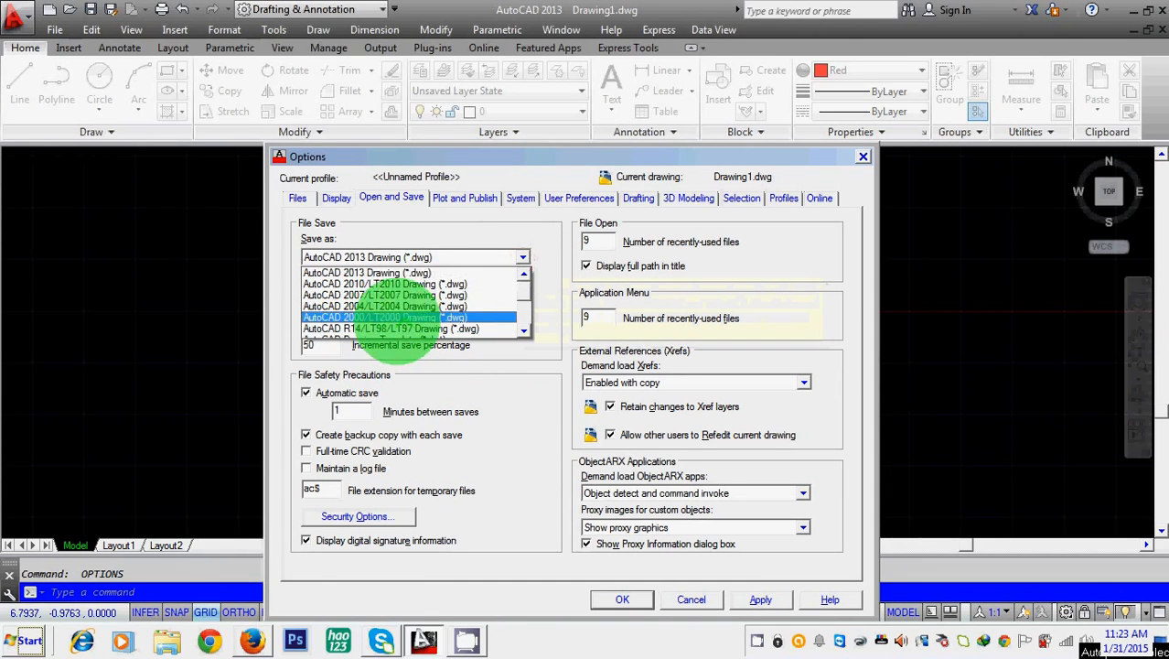
{"action": "left_click", "coordinate": [389, 284]}
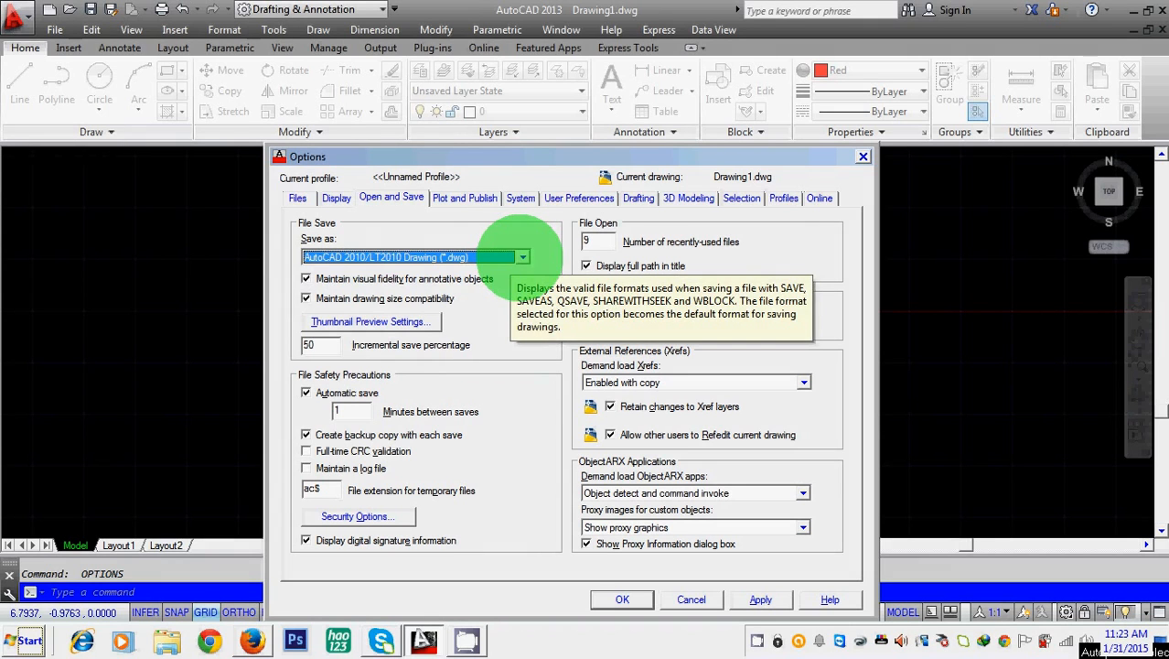
{"action": "left_click", "coordinate": [521, 257]}
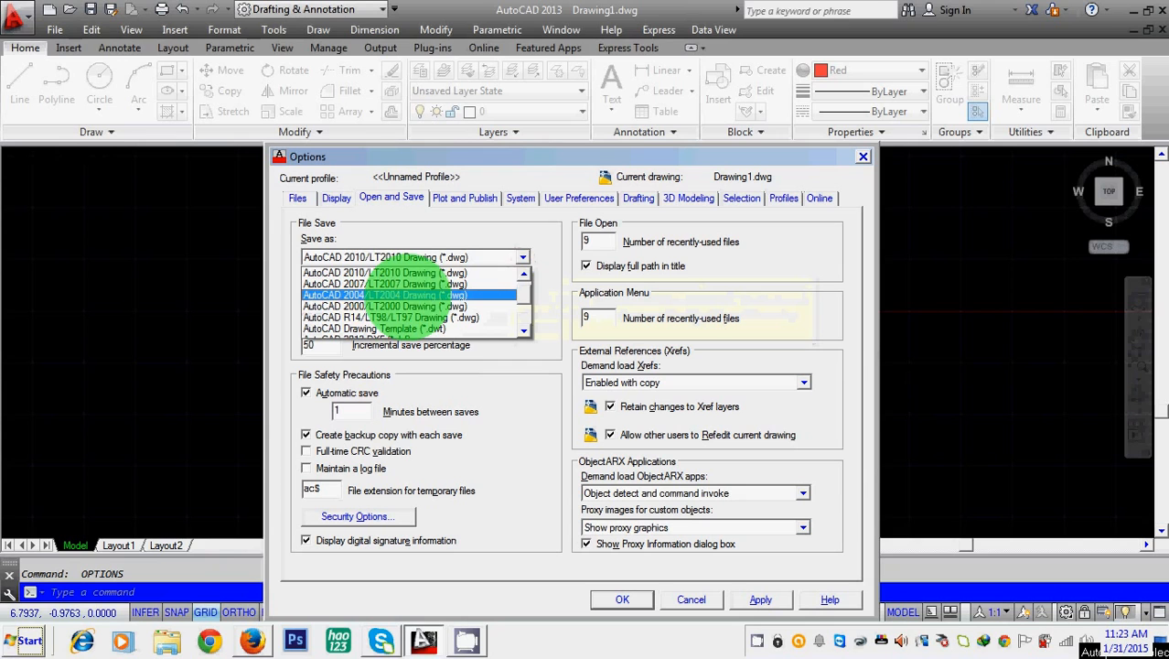
{"action": "left_click", "coordinate": [394, 272]}
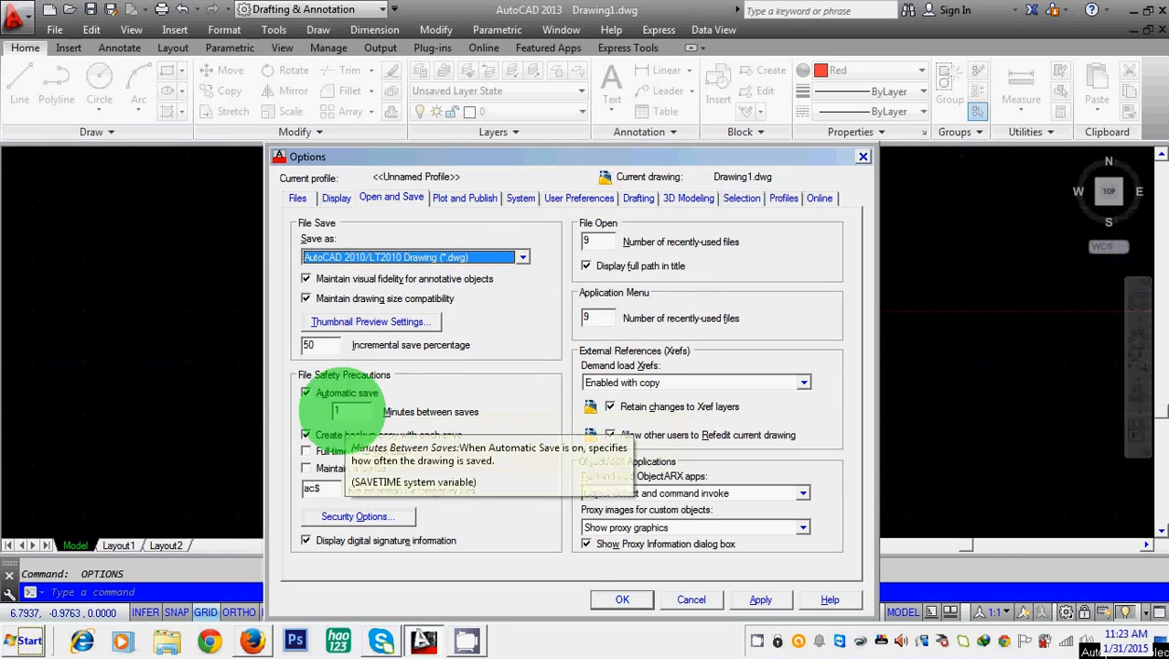
Set the automatic save interval to 1 minute between saves
{"action": "double_click", "coordinate": [337, 411]}
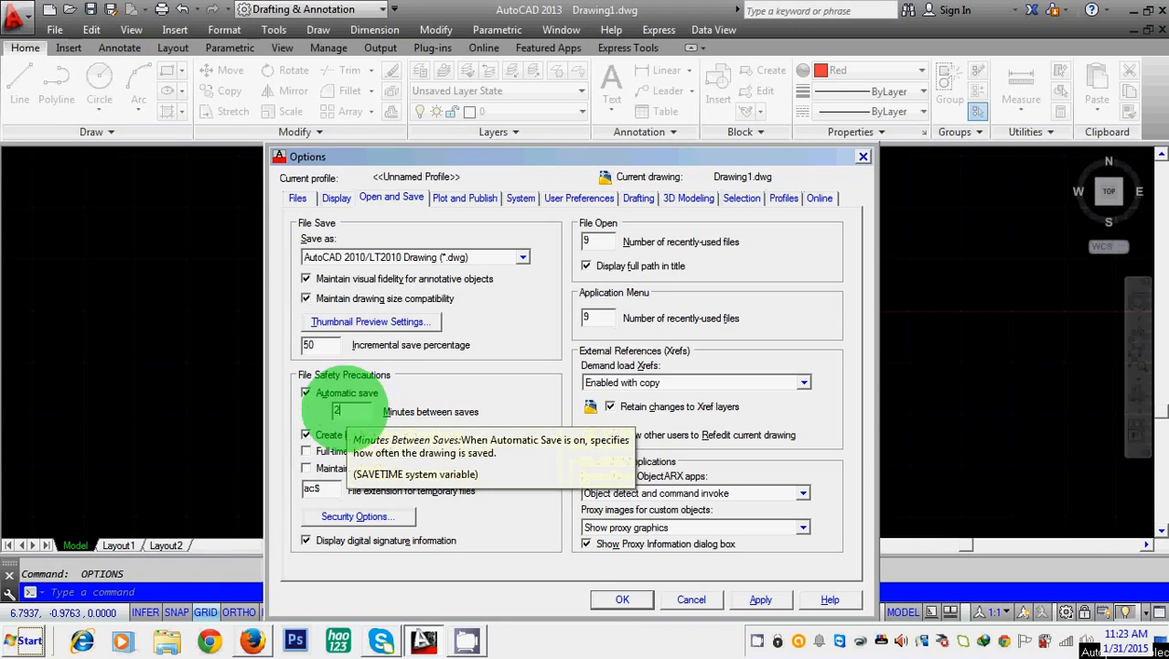
{"action": "key", "text": "BackSpace"}
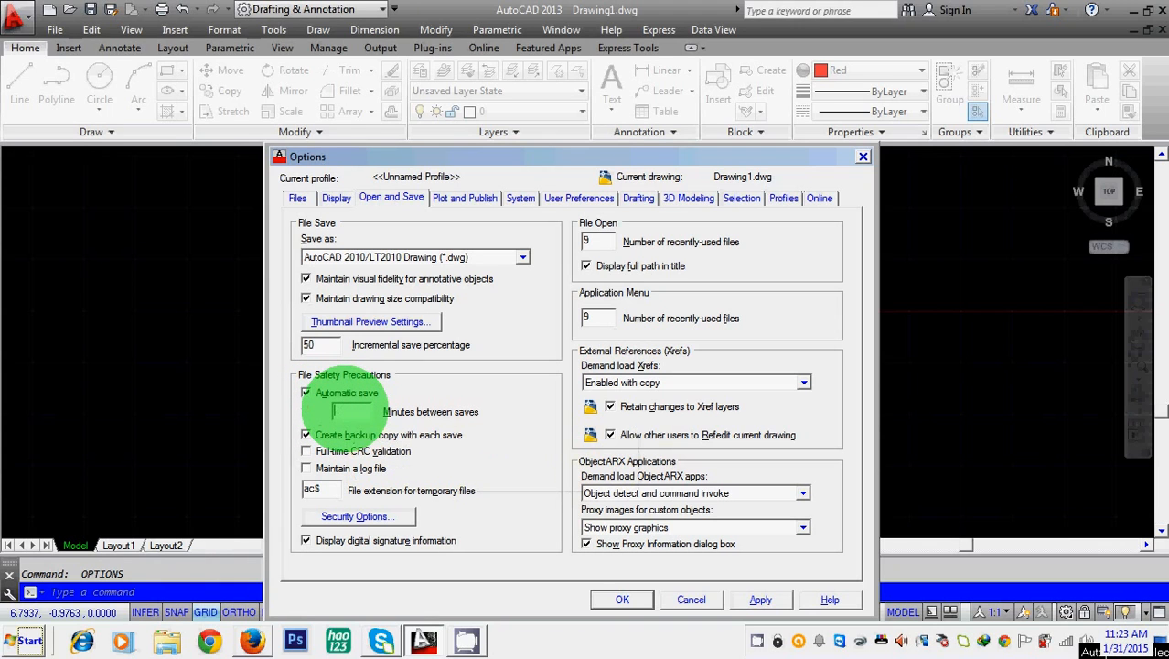
{"action": "type", "text": "1"}
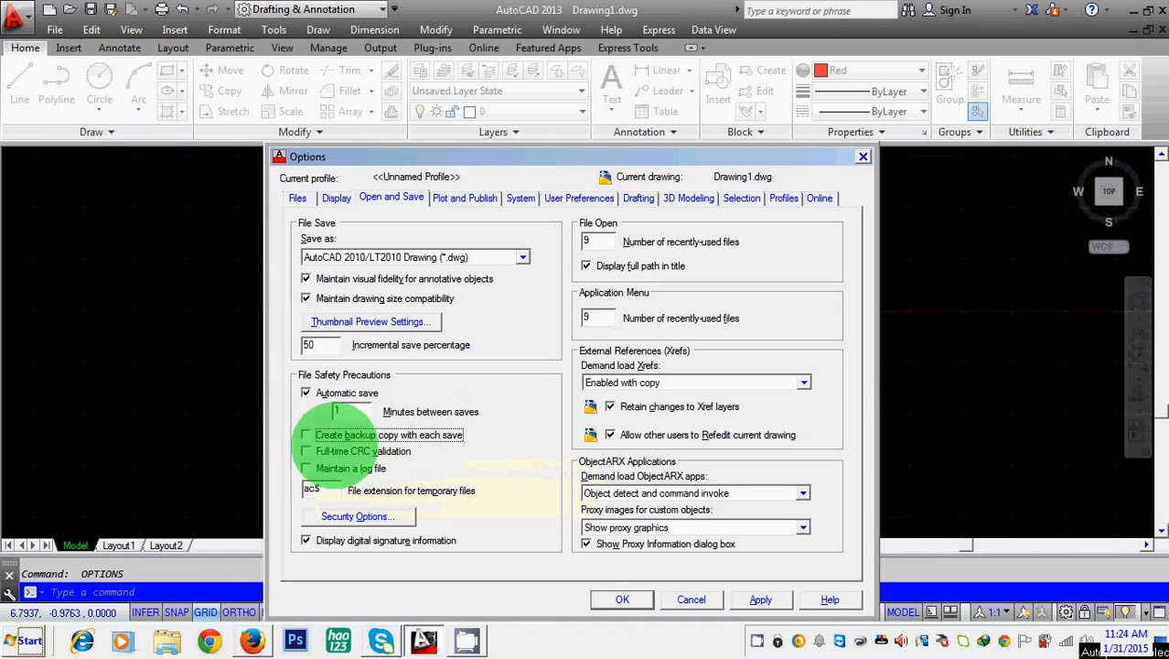
Enable creating a backup copy with each save, and review and accept the thumbnail preview settings
{"action": "left_click", "coordinate": [306, 434]}
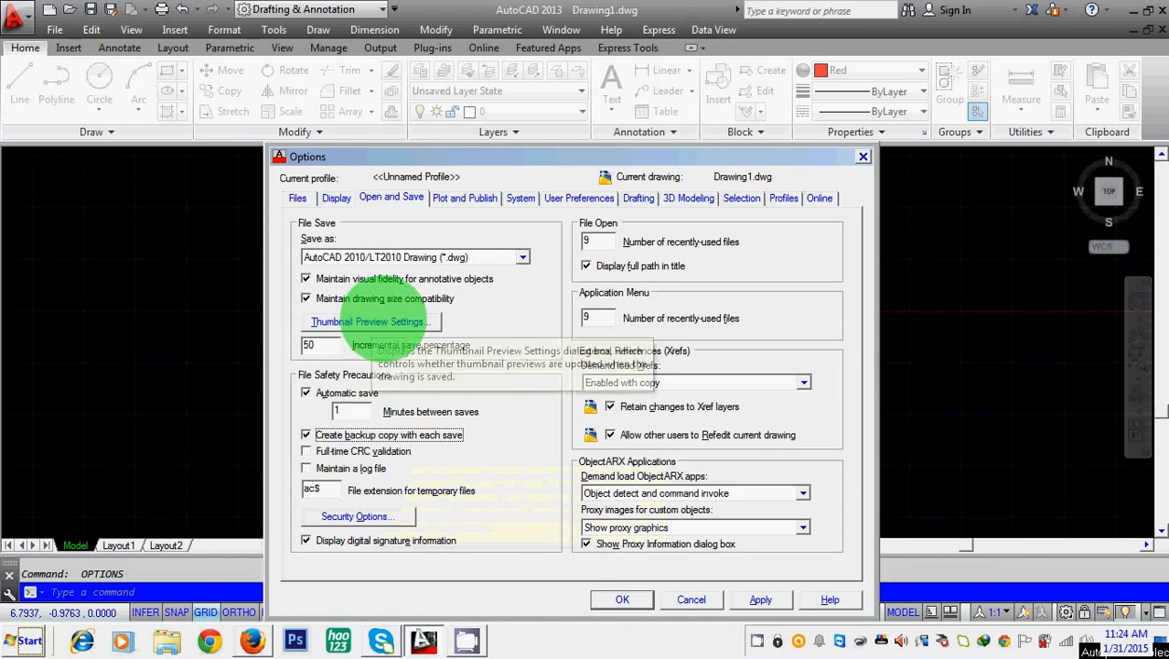
{"action": "left_click", "coordinate": [375, 321]}
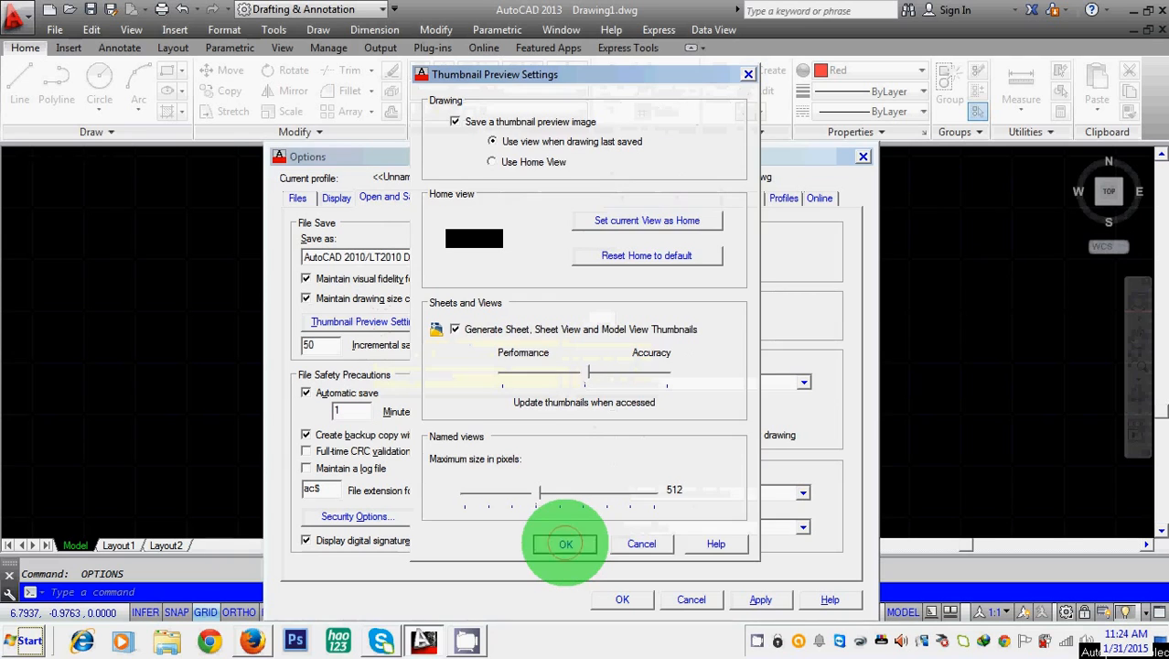
{"action": "left_click", "coordinate": [565, 544]}
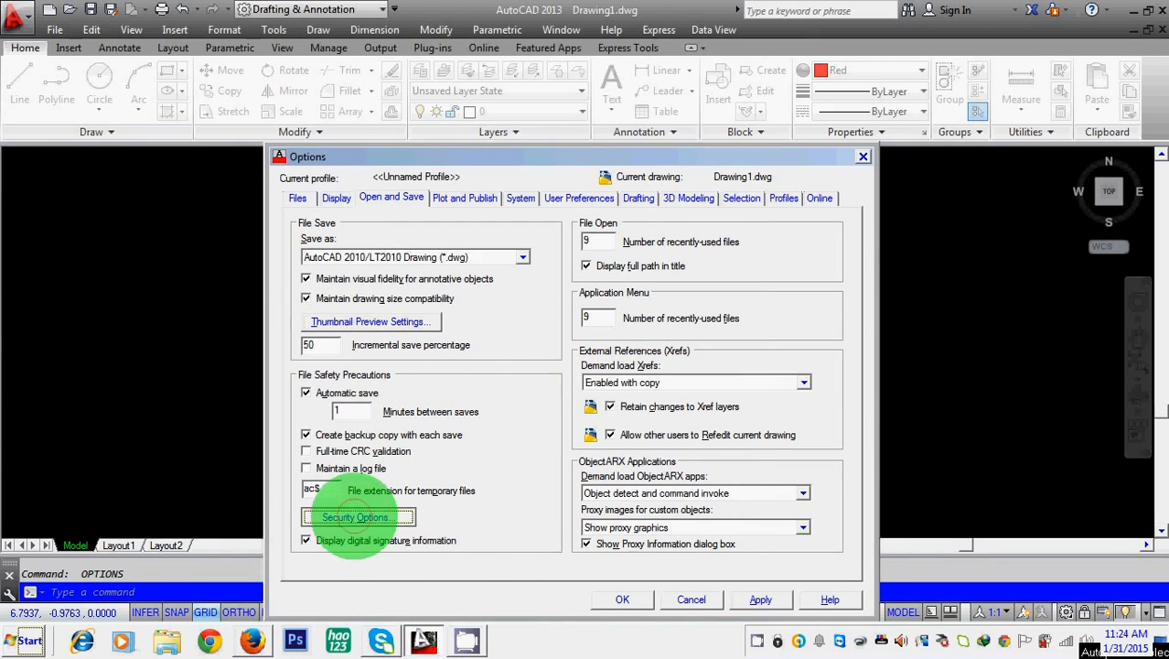
In the security options, enter a password for opening this drawing and confirm it by reentering it
{"action": "left_click", "coordinate": [354, 516]}
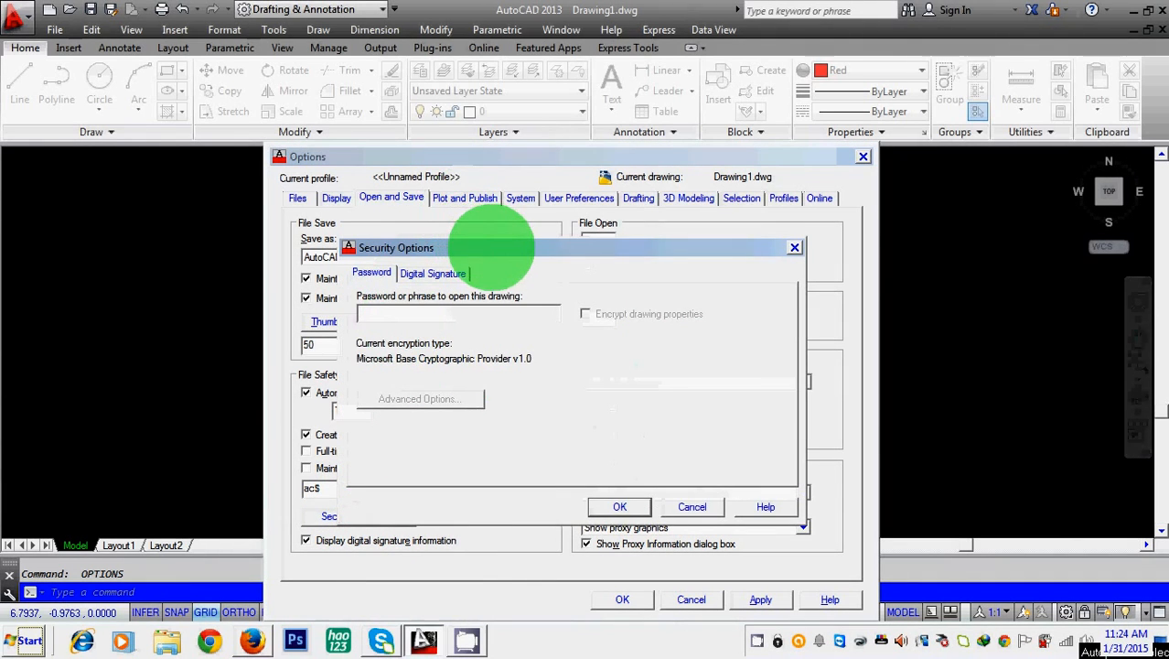
{"action": "left_click_drag", "start_coordinate": [495, 247], "coordinate": [457, 194]}
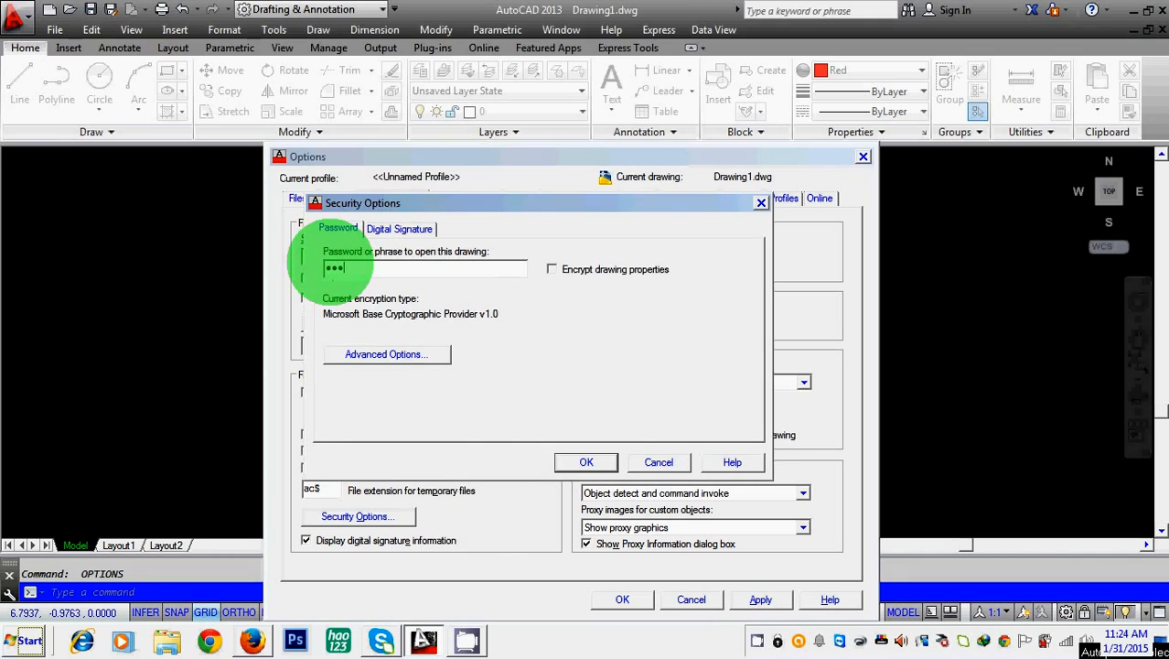
{"action": "left_click", "coordinate": [586, 462]}
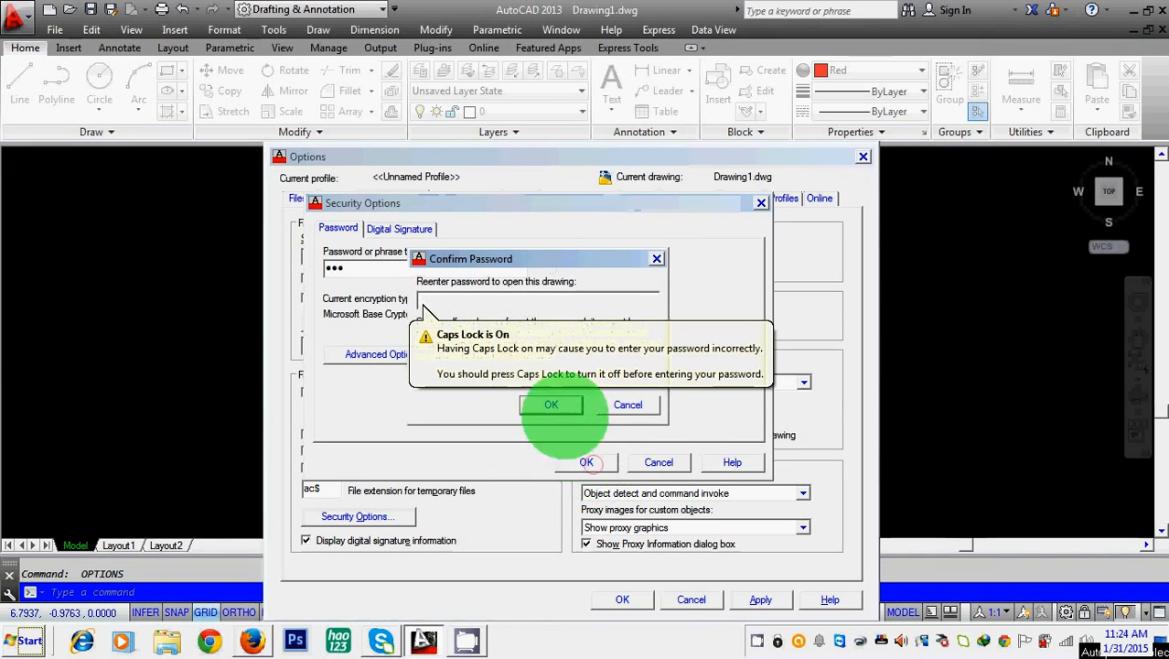
{"action": "key", "text": "Caps_Lock"}
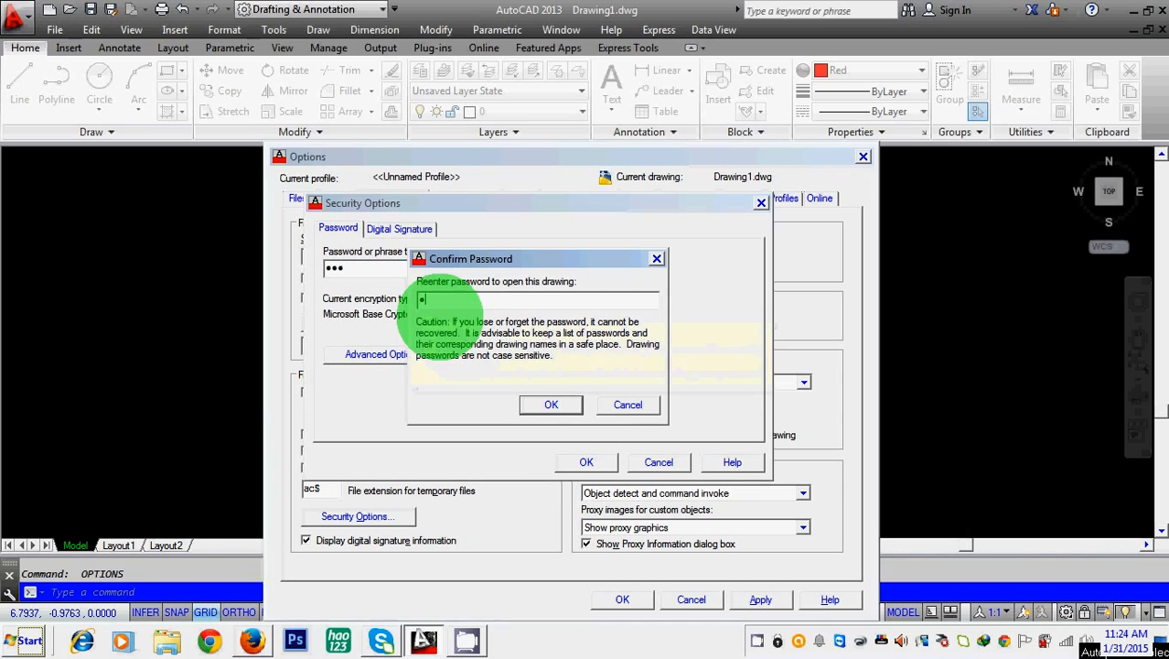
{"action": "left_click", "coordinate": [550, 405]}
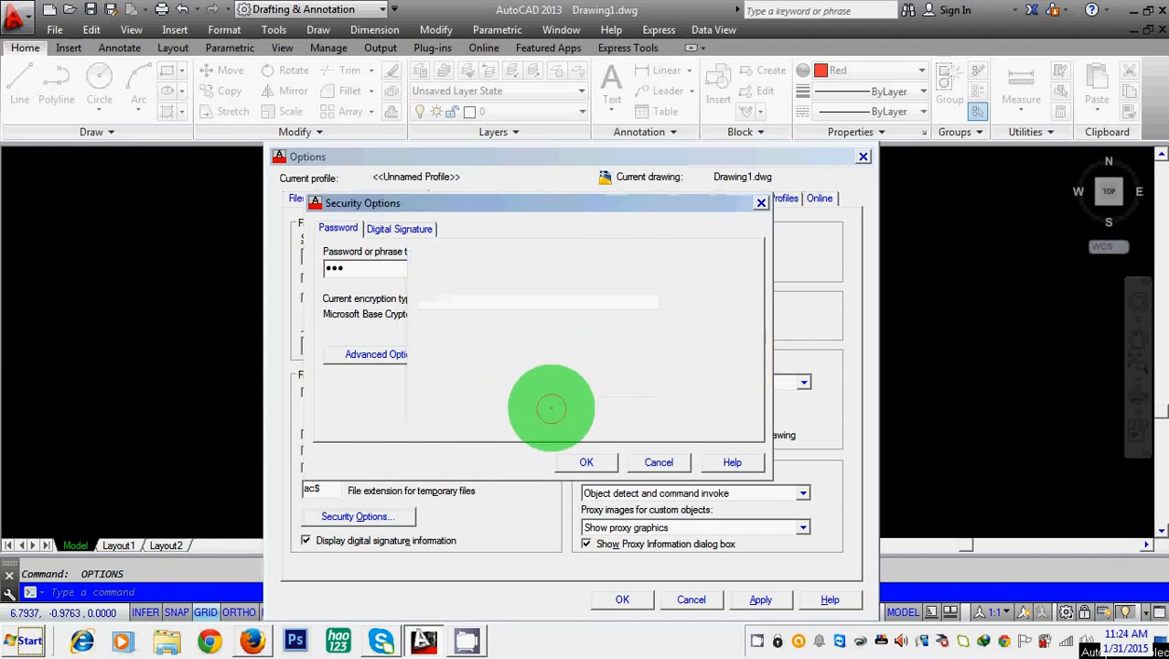
{"action": "key", "text": "Return"}
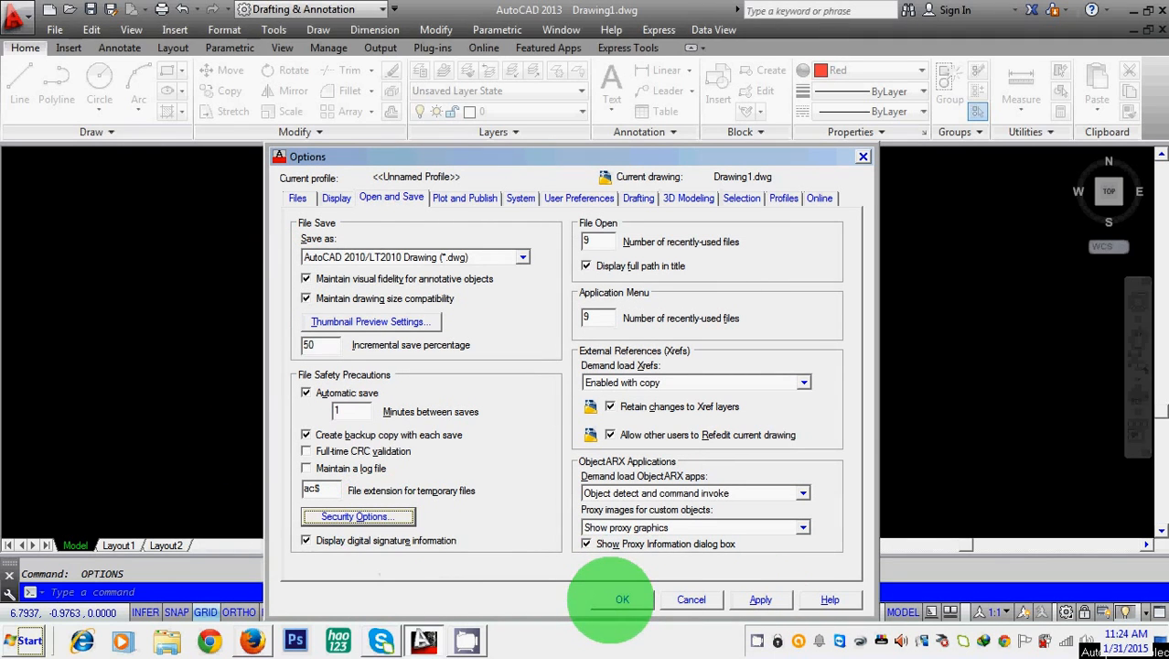
Reopen the security options and review the advanced encryption providers and key length, accepting the existing choices
{"action": "left_click", "coordinate": [352, 516]}
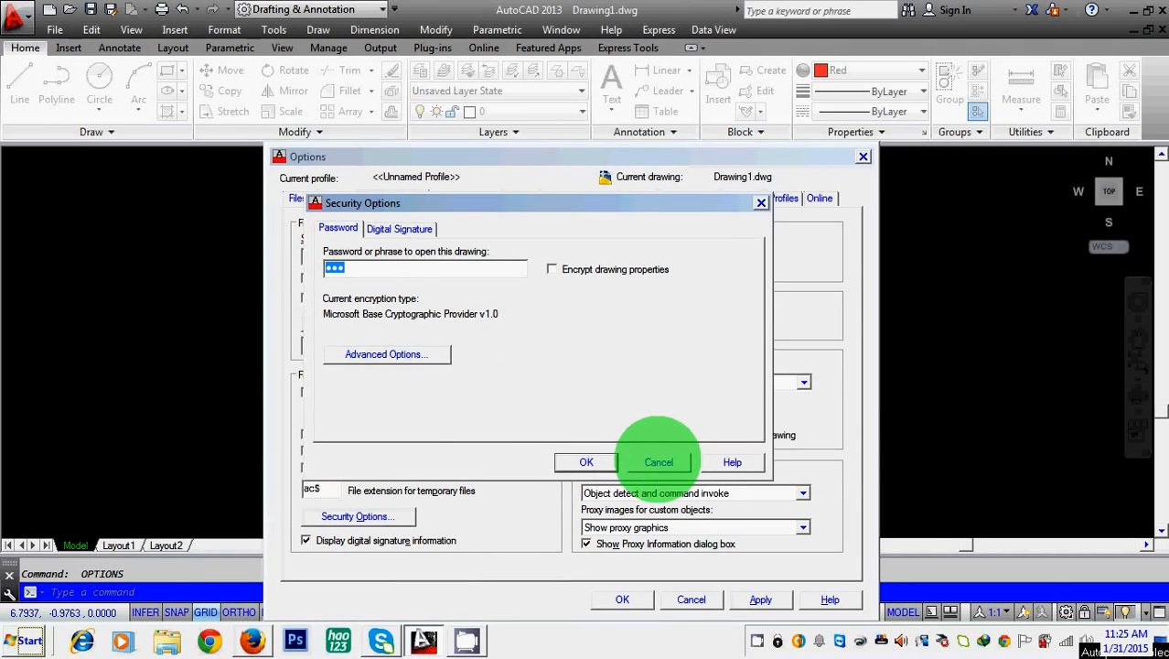
{"action": "left_click", "coordinate": [398, 354]}
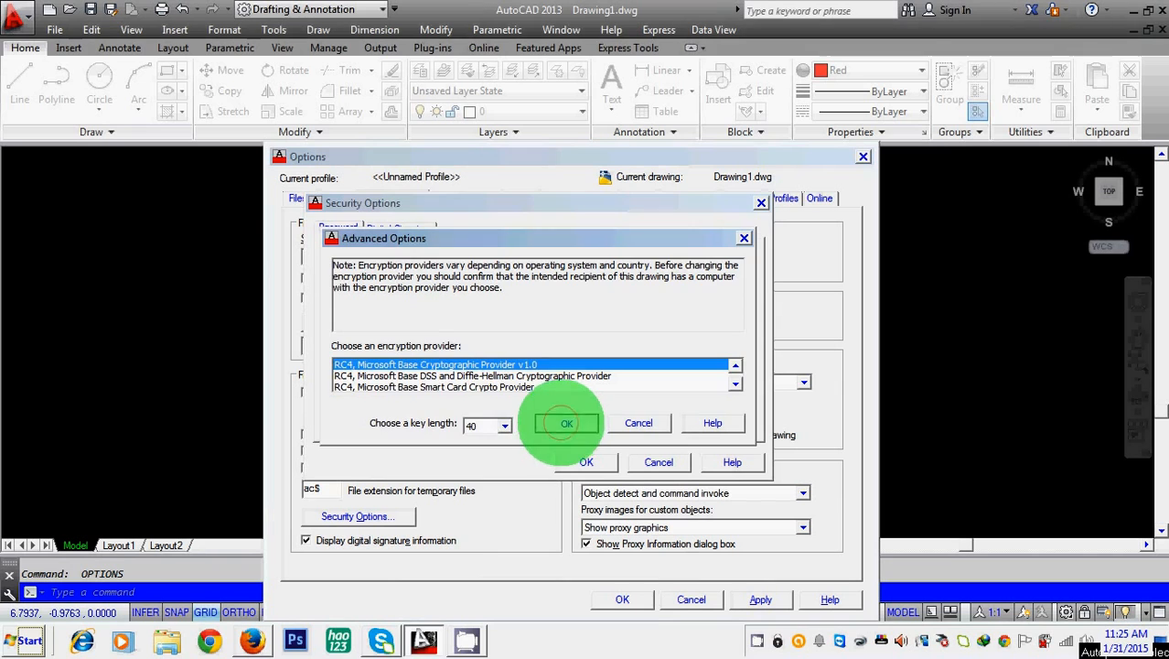
{"action": "left_click", "coordinate": [567, 423]}
{"action": "left_click", "coordinate": [586, 462]}
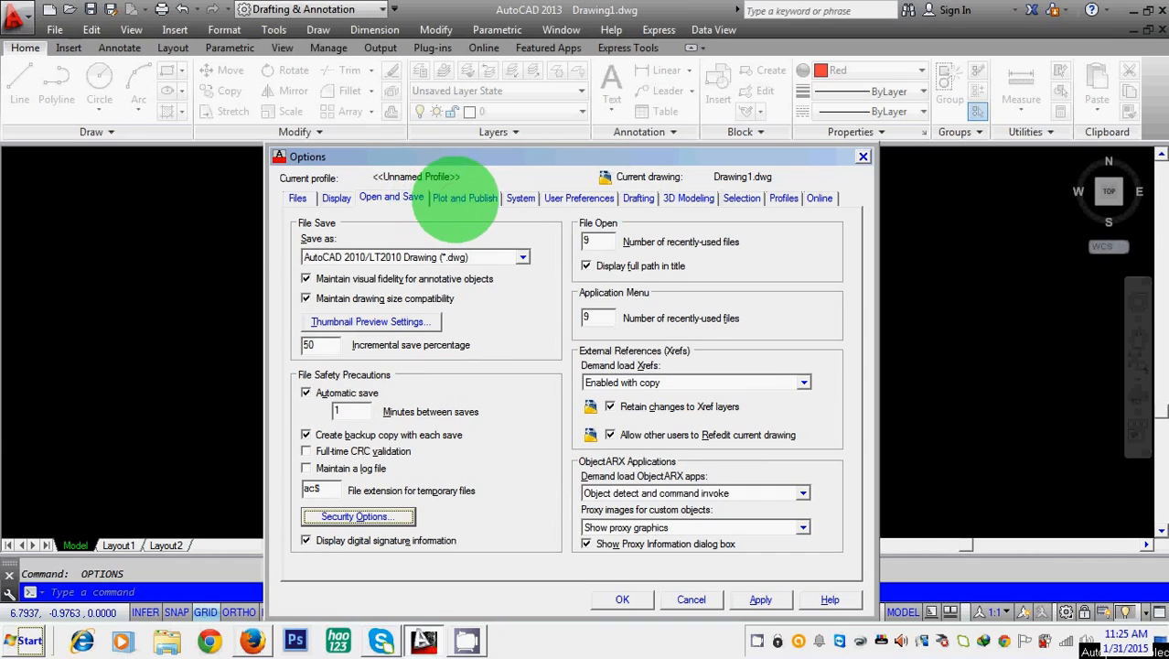
In the plot and publish options, review the available output devices and keep HP Officejet 7500 E910 (Network) as default
{"action": "left_click", "coordinate": [463, 198]}
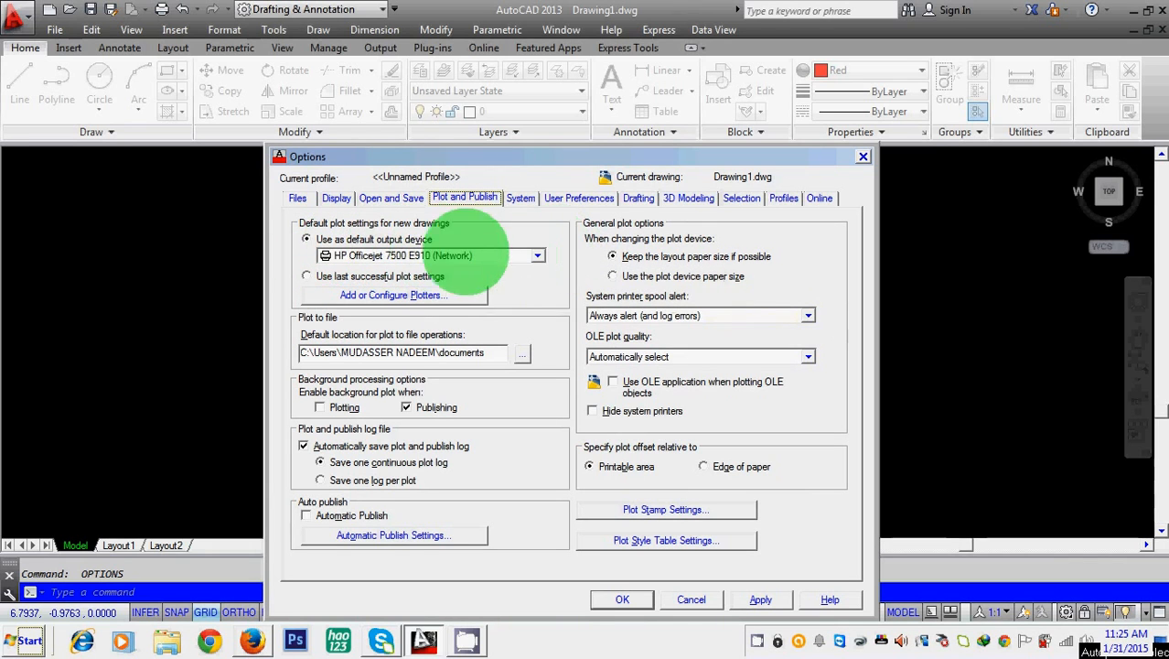
{"action": "left_click", "coordinate": [538, 255]}
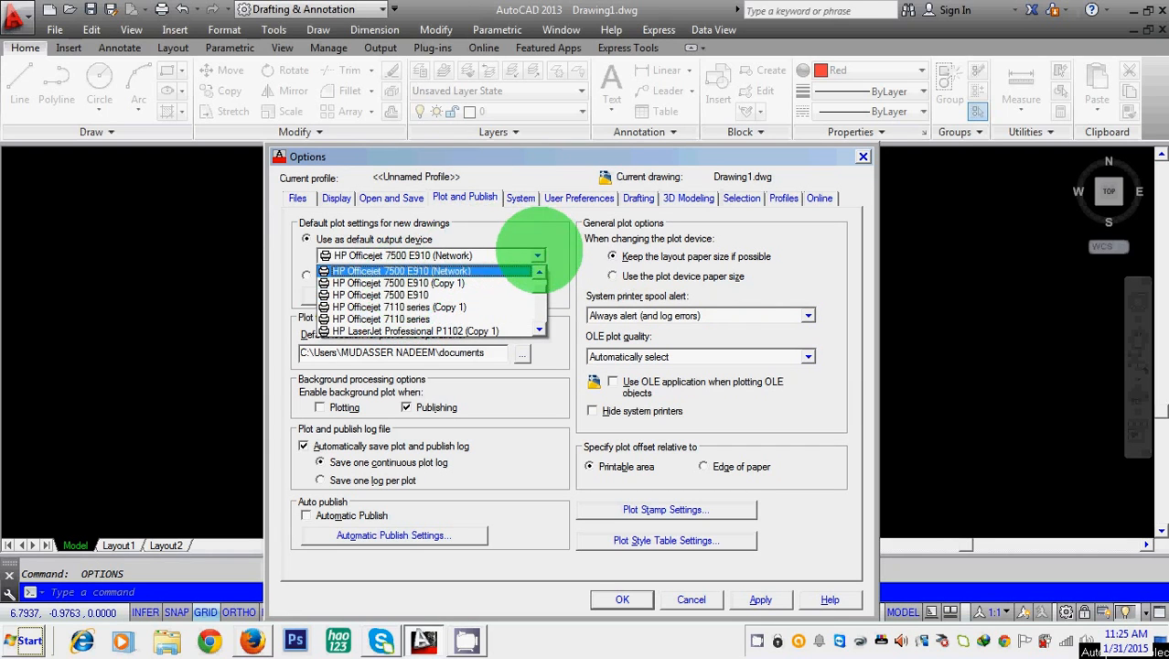
{"action": "left_click", "coordinate": [522, 271]}
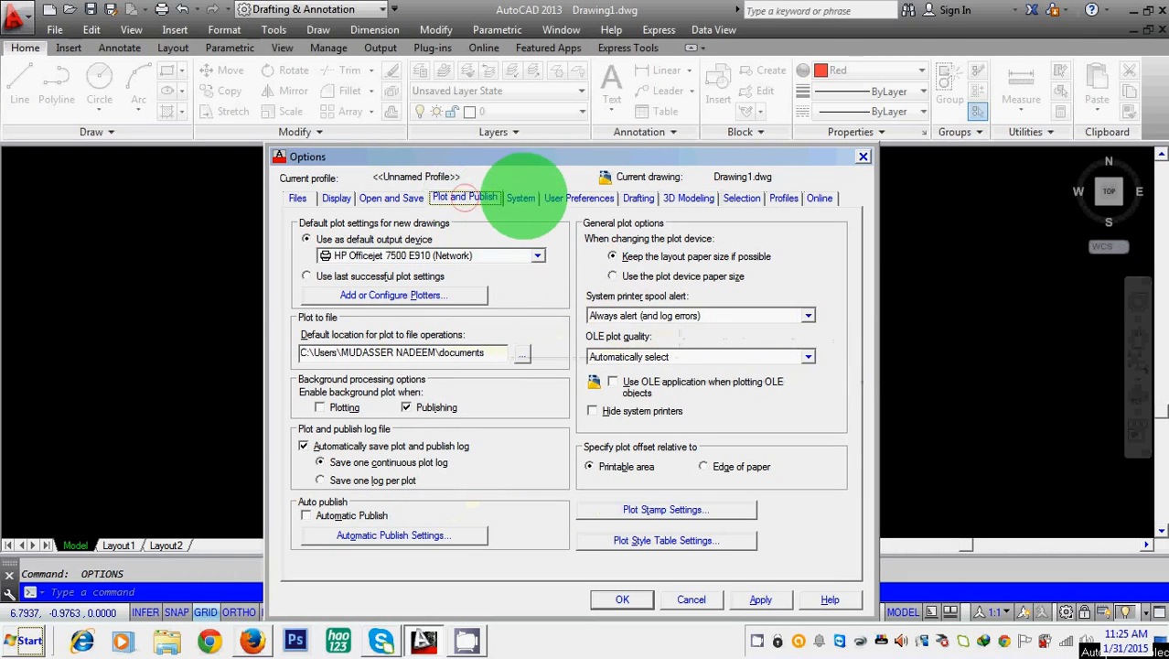
Go to the 3D performance settings in the system options and bring up manual performance tuning
{"action": "left_click", "coordinate": [521, 198]}
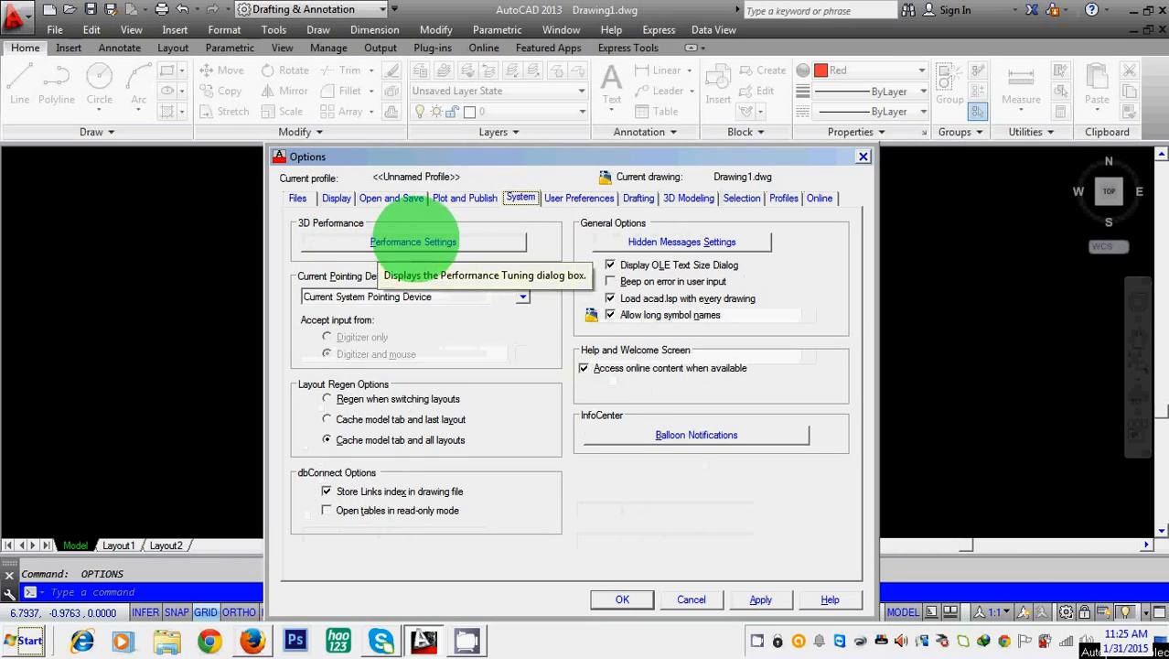
{"action": "left_click", "coordinate": [429, 241]}
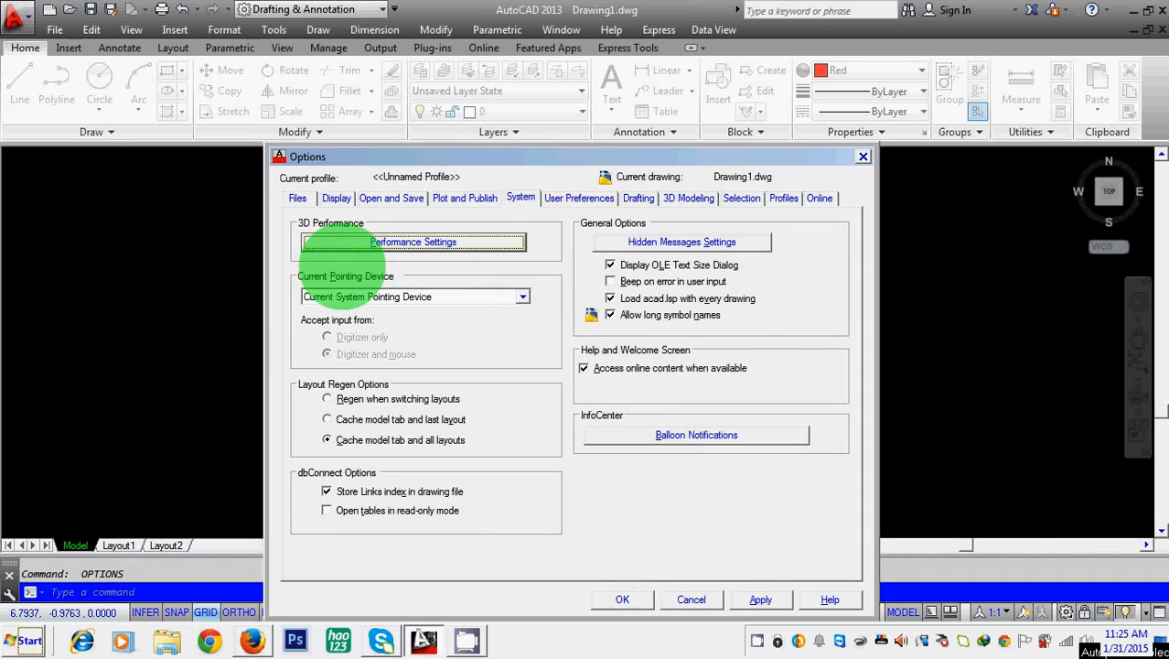
{"action": "left_click", "coordinate": [399, 244]}
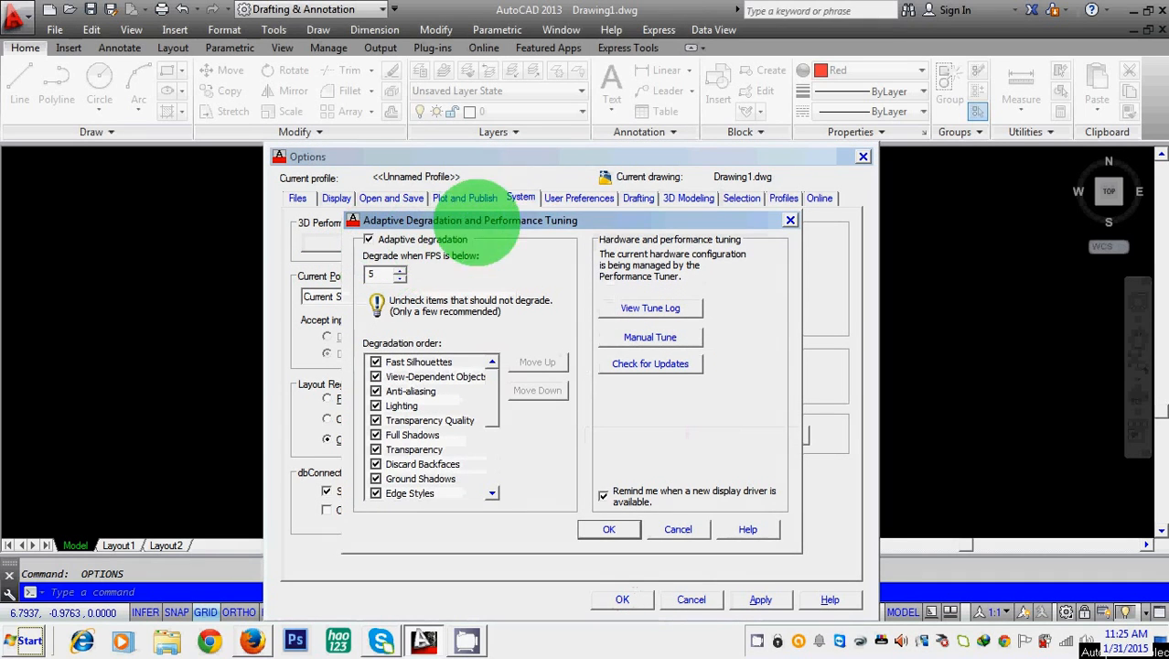
{"action": "left_click_drag", "start_coordinate": [540, 220], "coordinate": [505, 168]}
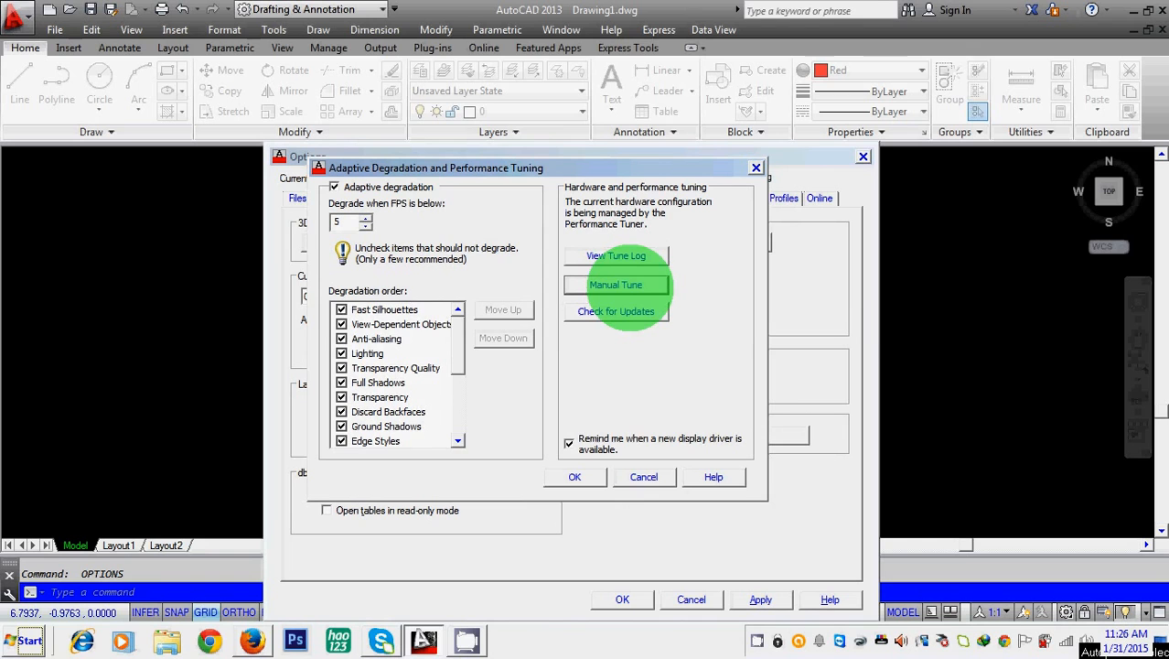
{"action": "left_click", "coordinate": [616, 284]}
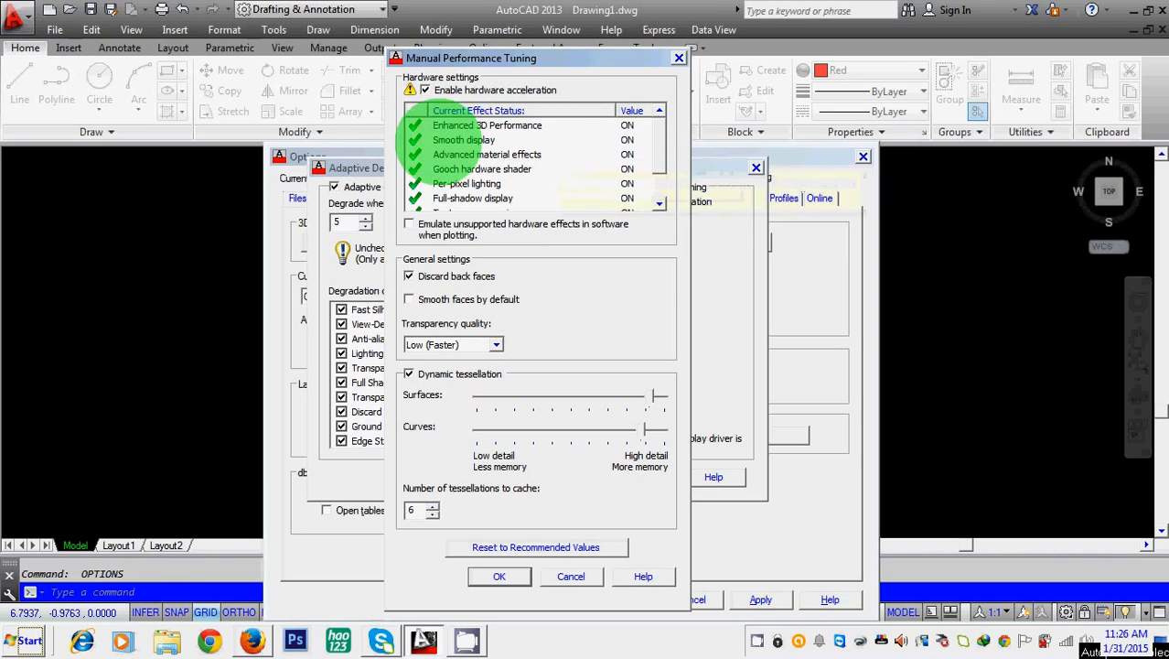
Set the Smooth display and Texture compression hardware effects to OFF
{"action": "left_click", "coordinate": [624, 141]}
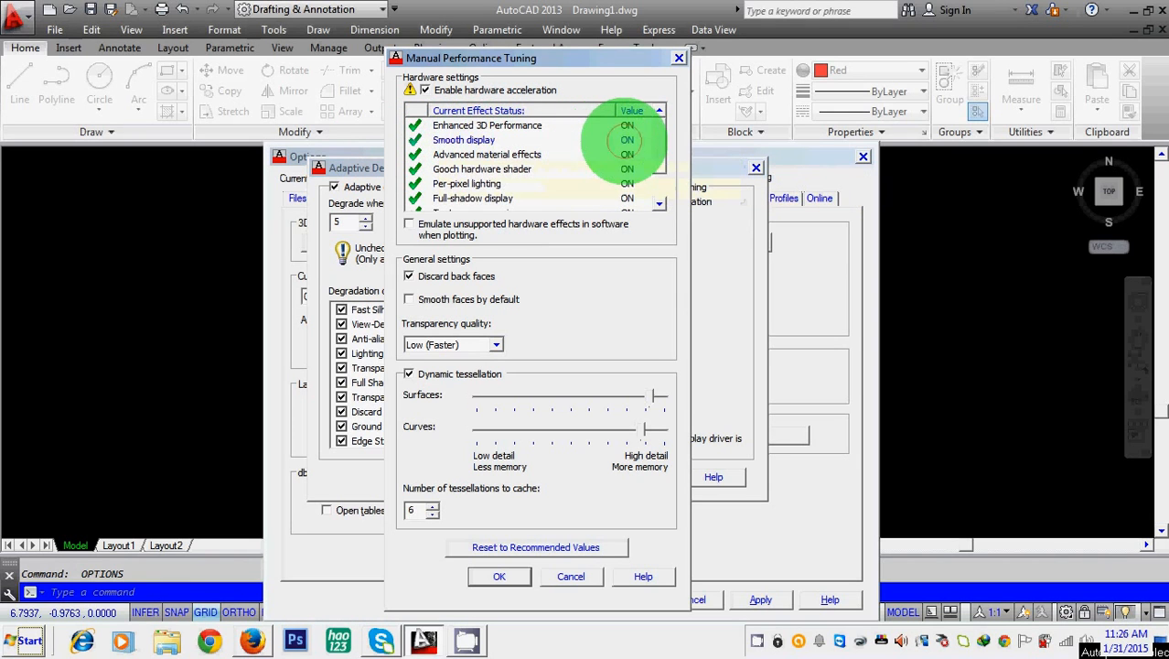
{"action": "left_click", "coordinate": [644, 141]}
{"action": "left_click", "coordinate": [627, 166]}
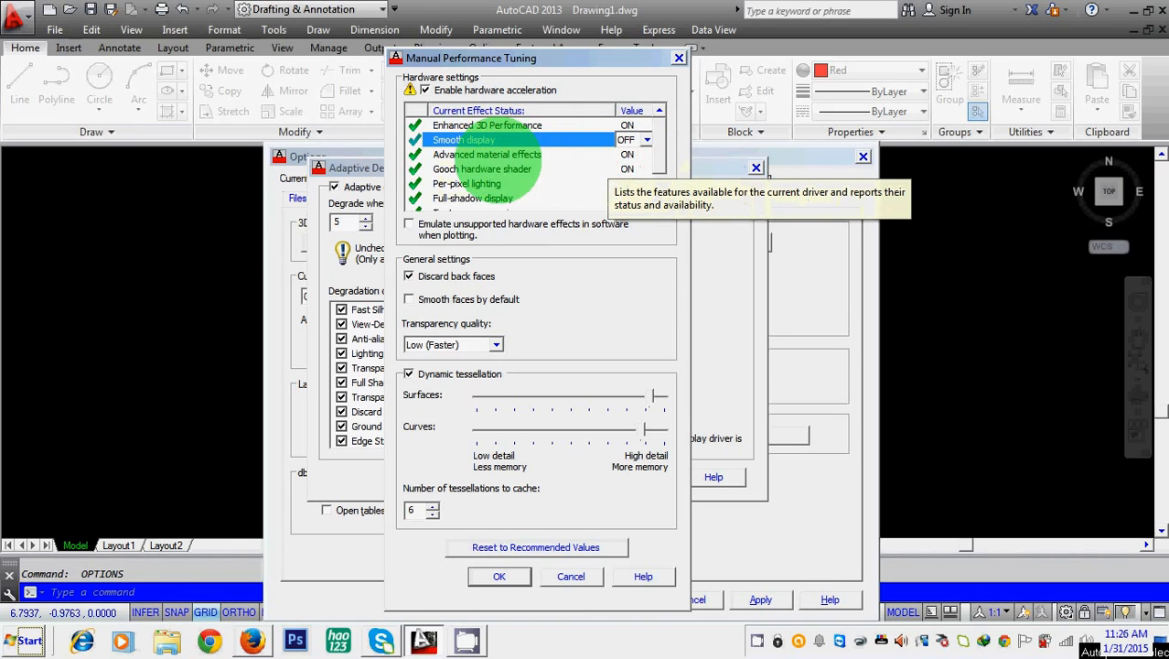
{"action": "scroll", "coordinate": [585, 146], "scroll_direction": "down", "scroll_amount": 1}
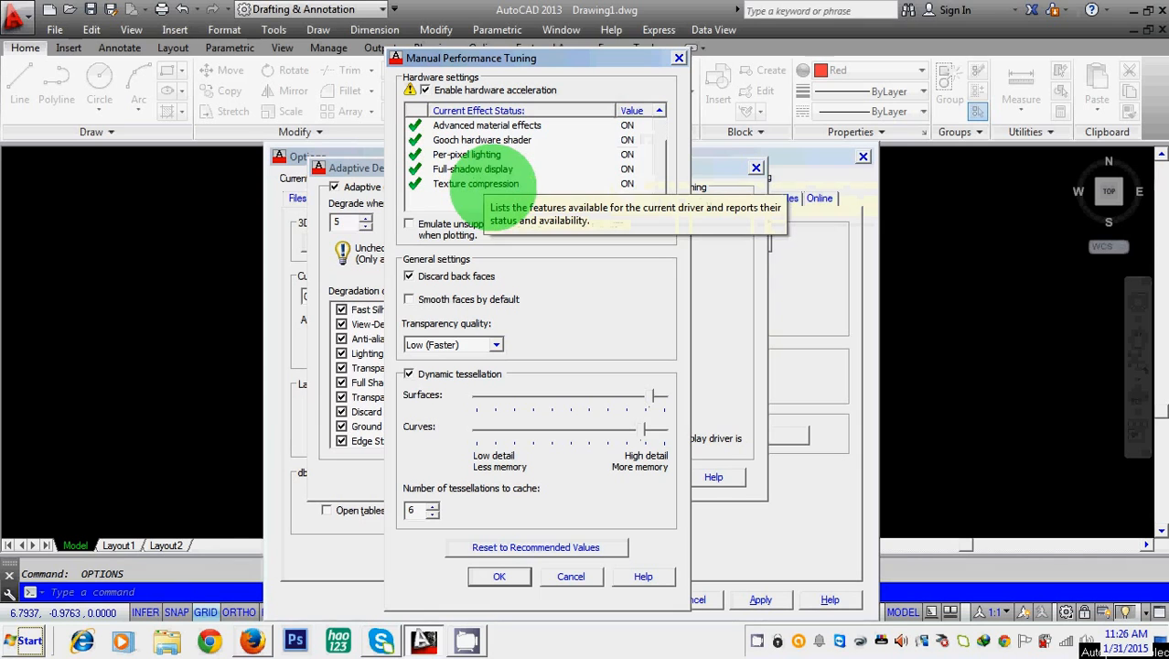
{"action": "left_click", "coordinate": [624, 184]}
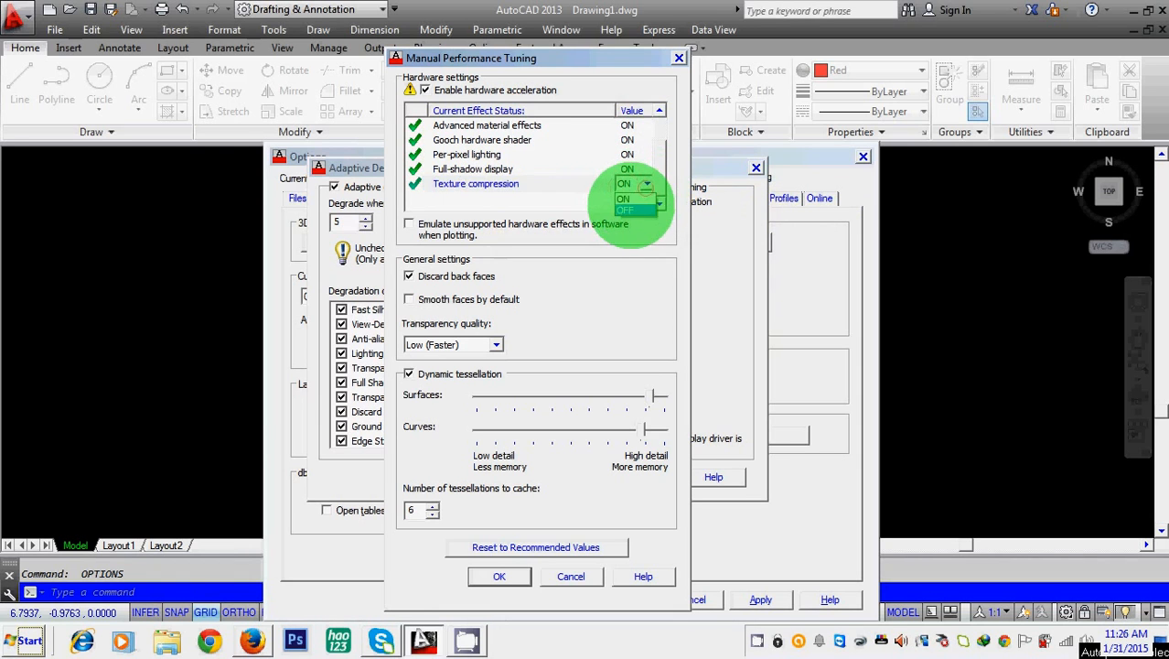
{"action": "left_click", "coordinate": [626, 195]}
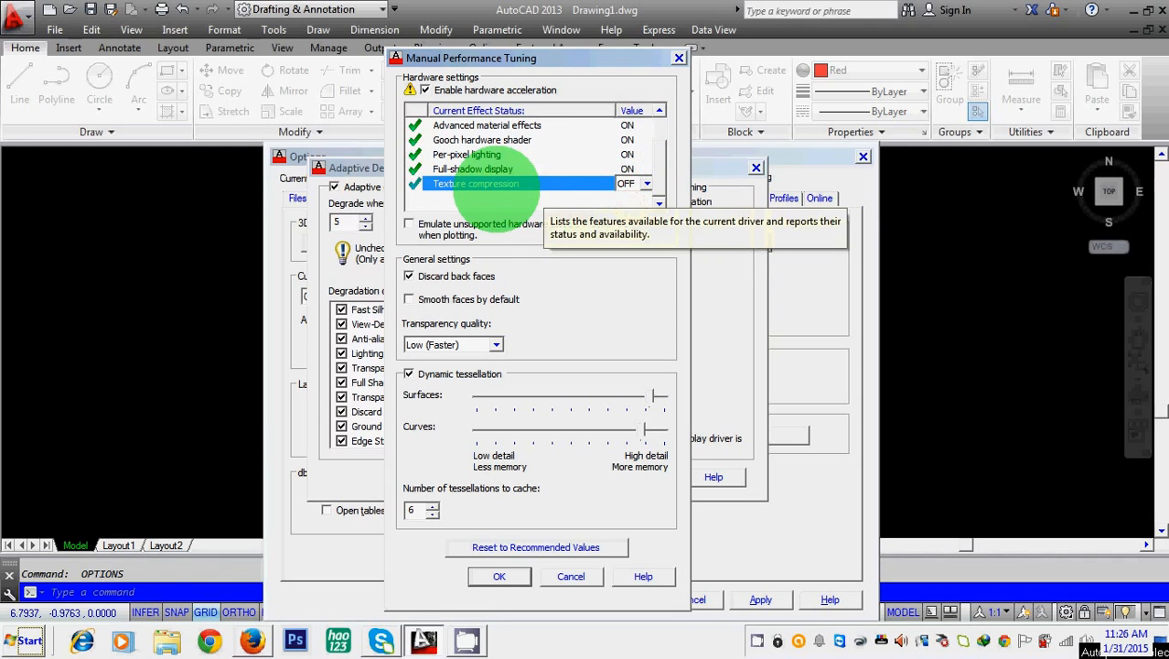
Set Smooth display and Texture compression back to ON and accept the performance tuning and all option changes
{"action": "scroll", "coordinate": [494, 187], "scroll_direction": "up", "scroll_amount": 1}
{"action": "left_click", "coordinate": [625, 139]}
{"action": "left_click", "coordinate": [647, 140]}
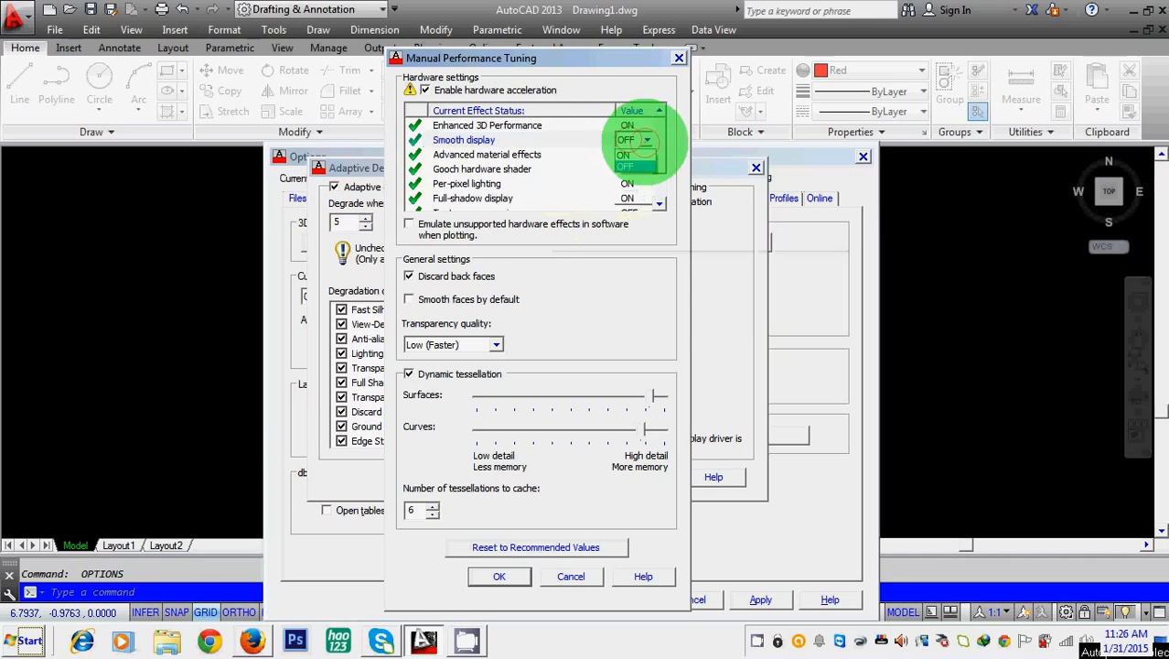
{"action": "left_click", "coordinate": [626, 154]}
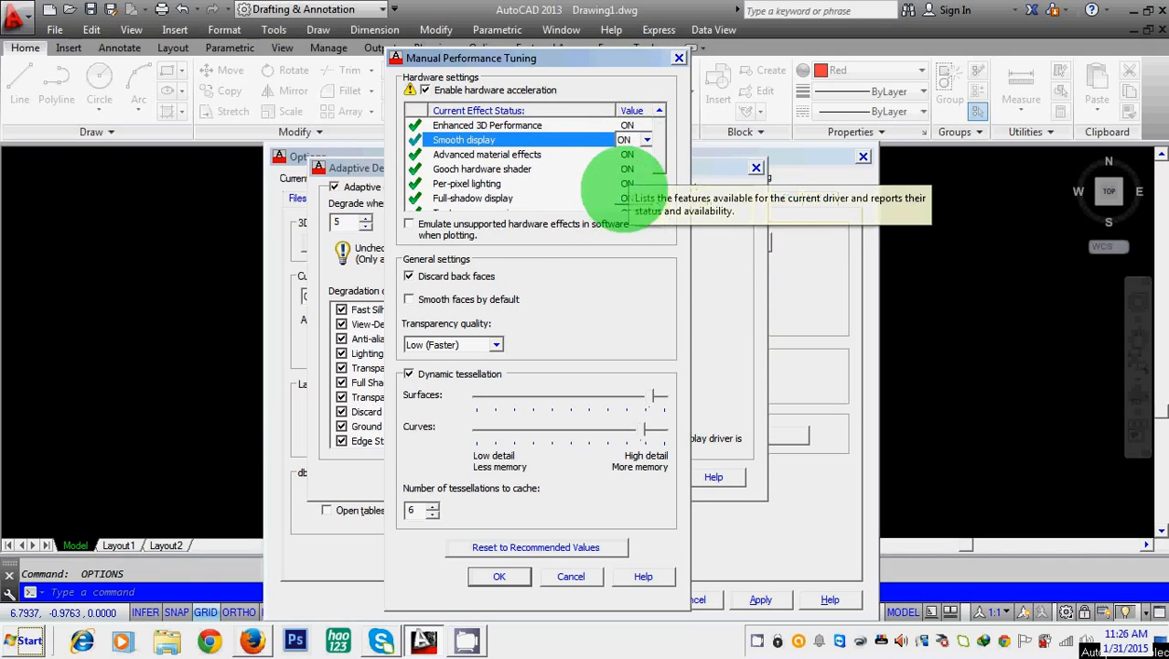
{"action": "scroll", "coordinate": [632, 164], "scroll_direction": "down", "scroll_amount": 1}
{"action": "left_click", "coordinate": [628, 183]}
{"action": "left_click", "coordinate": [647, 183]}
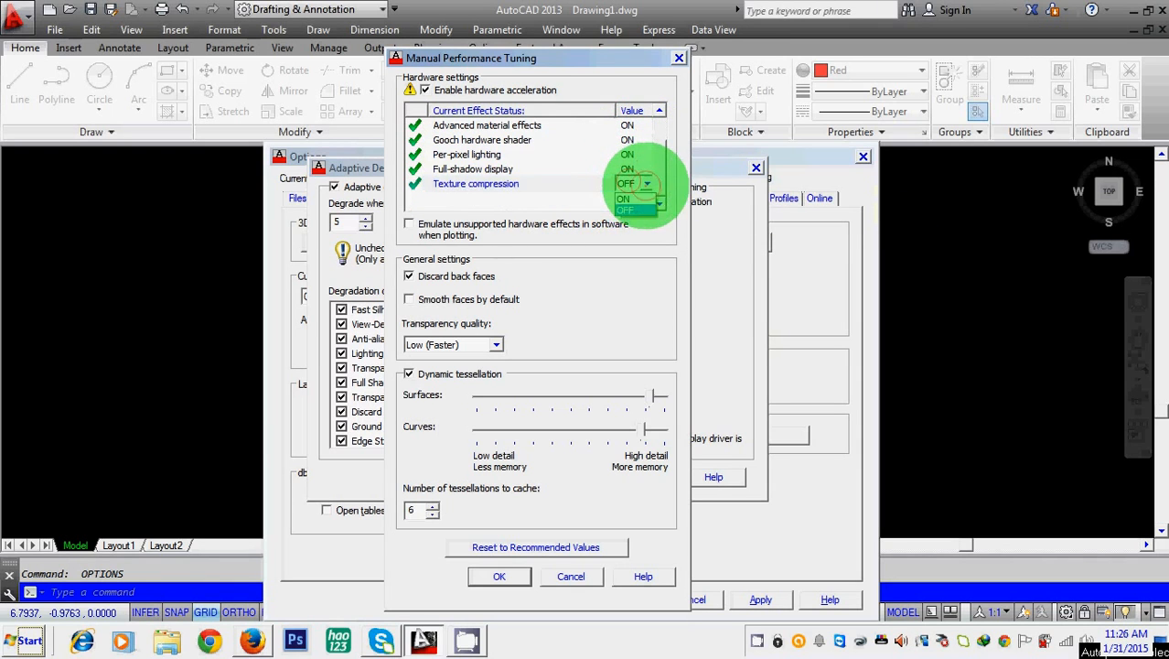
{"action": "left_click", "coordinate": [629, 197]}
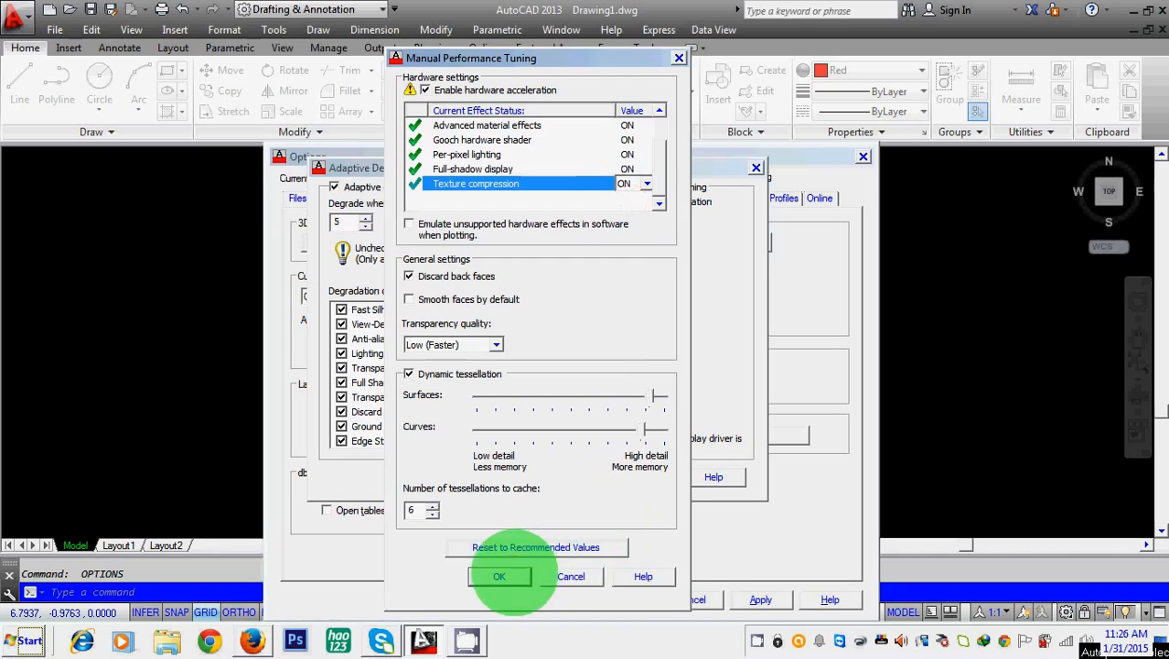
{"action": "left_click", "coordinate": [501, 575]}
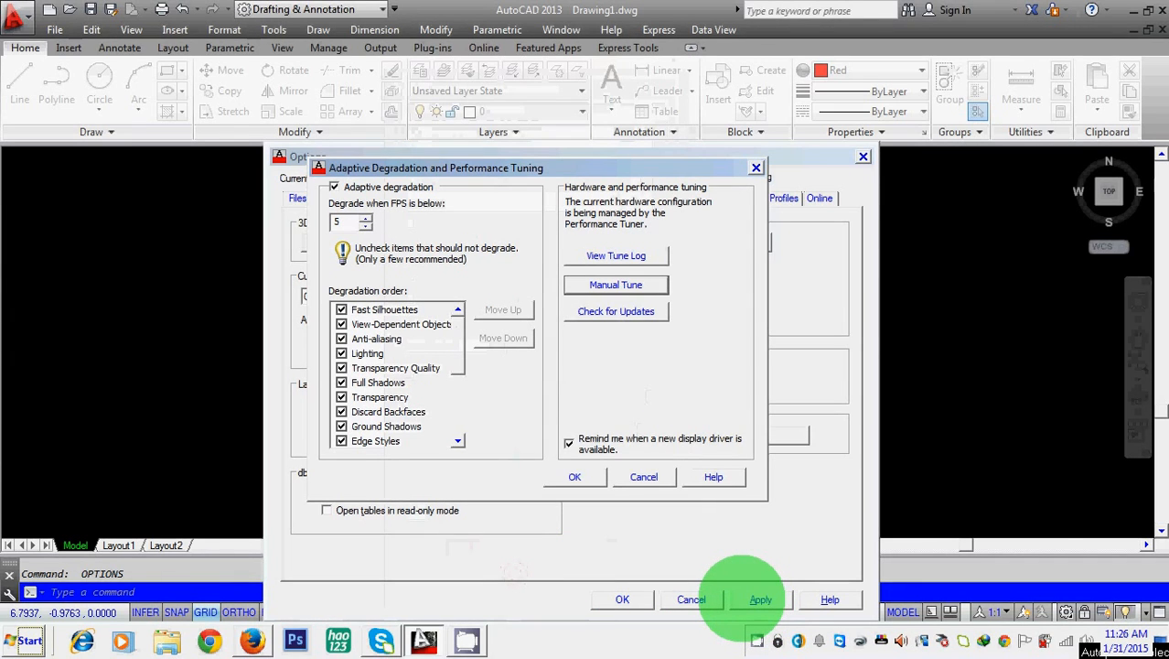
{"action": "left_click", "coordinate": [575, 477]}
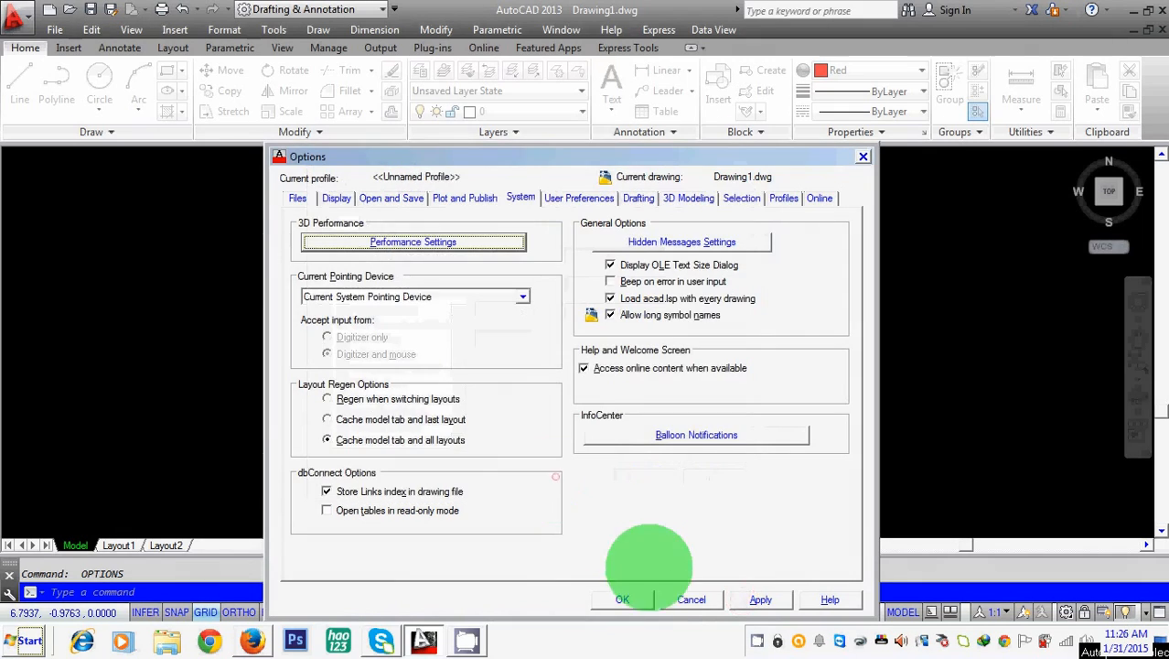
{"action": "left_click", "coordinate": [622, 599]}
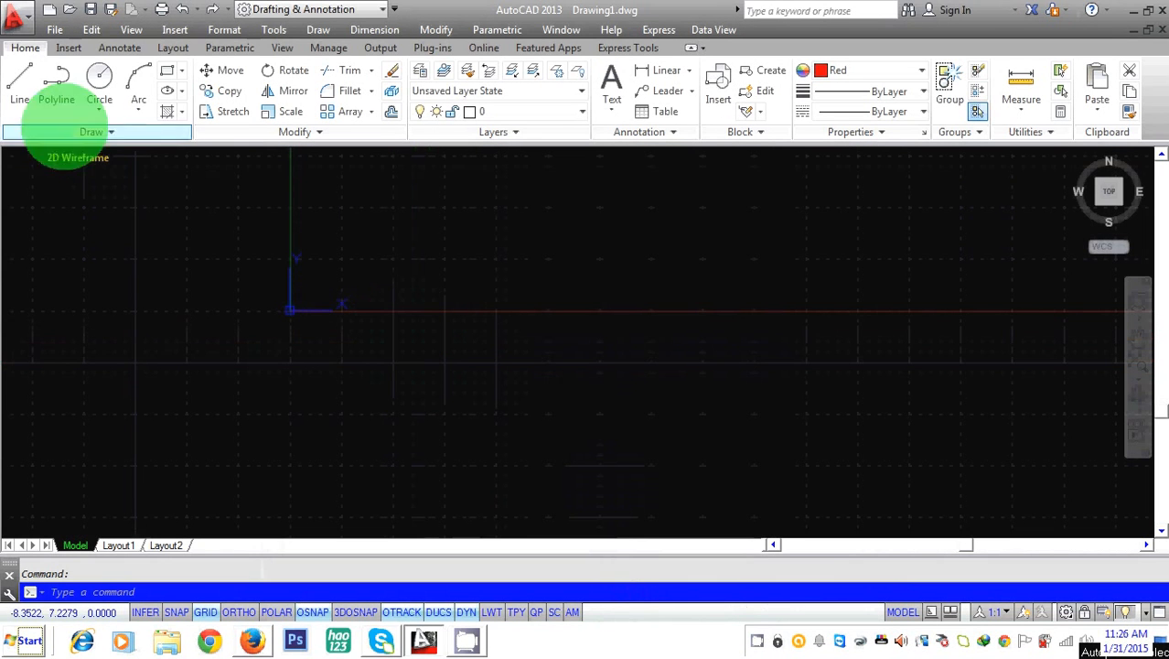
Draw a zigzag of three connected line segments to the right of the origin
{"action": "left_click", "coordinate": [21, 87]}
{"action": "left_click", "coordinate": [330, 379]}
{"action": "left_click", "coordinate": [412, 247]}
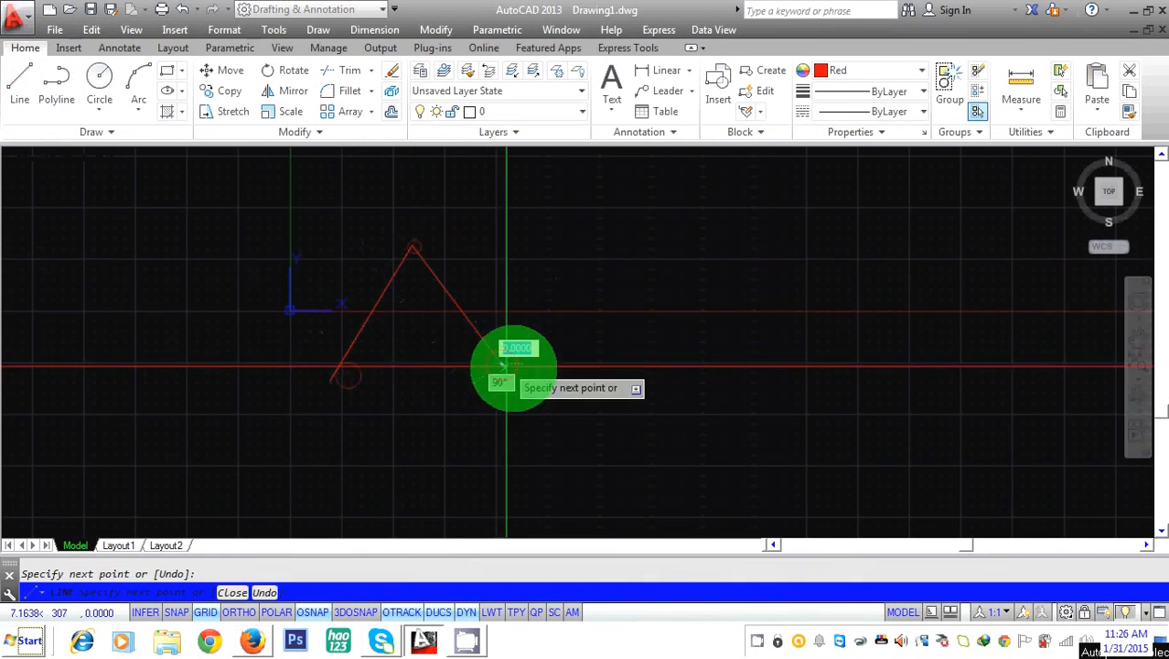
{"action": "left_click", "coordinate": [500, 363]}
Erase all segments of the zigzag line using a crossing selection
{"action": "type", "text": "e"}
{"action": "key", "text": "Return"}
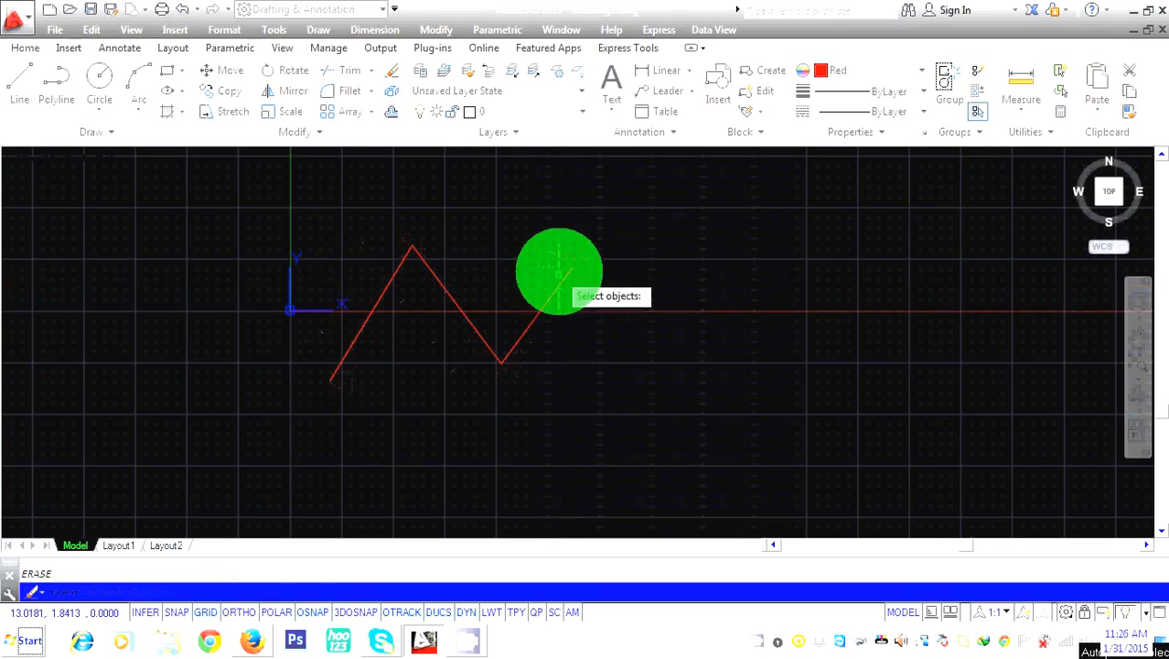
{"action": "left_click", "coordinate": [601, 234]}
{"action": "left_click", "coordinate": [310, 455]}
{"action": "key", "text": "Return"}
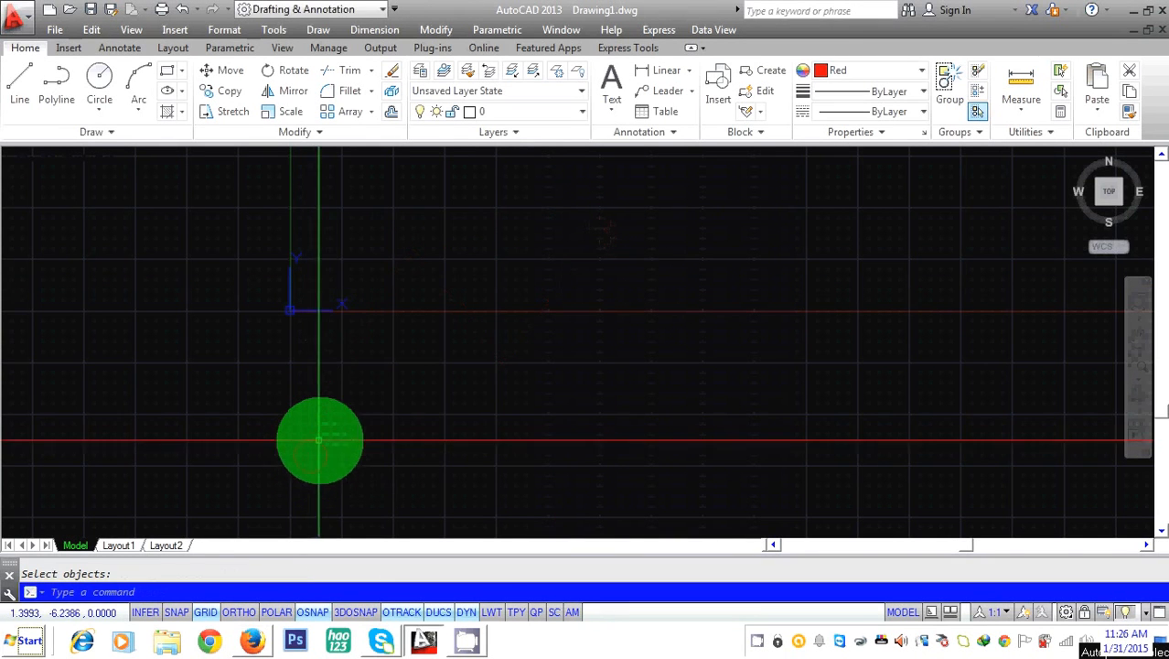
Review the user preferences, drafting, 3D modeling, selection, profiles, online, and open and save options, and close the Options dialog
{"action": "right_click", "coordinate": [459, 260]}
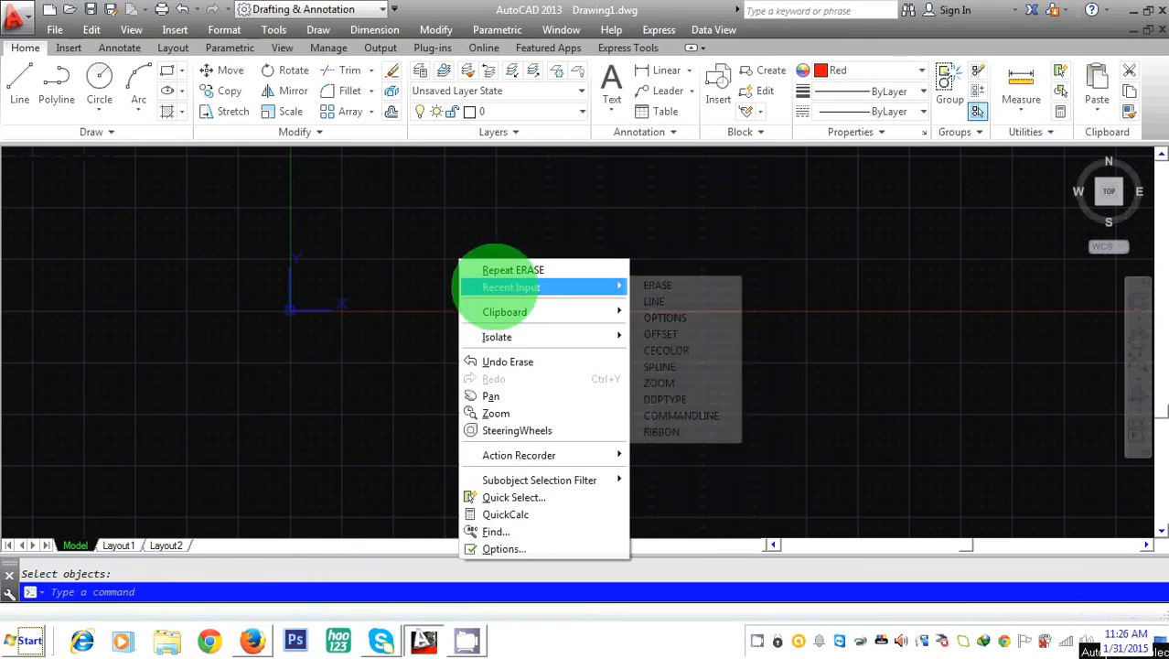
{"action": "mouse_move", "coordinate": [594, 285]}
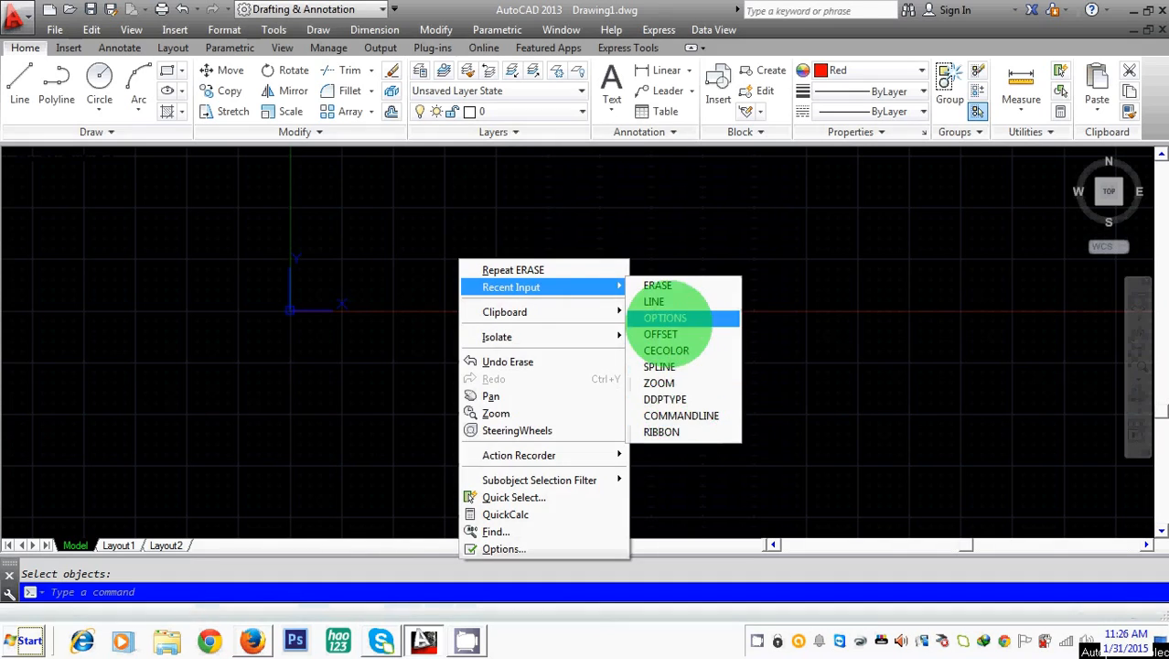
{"action": "left_click", "coordinate": [673, 317]}
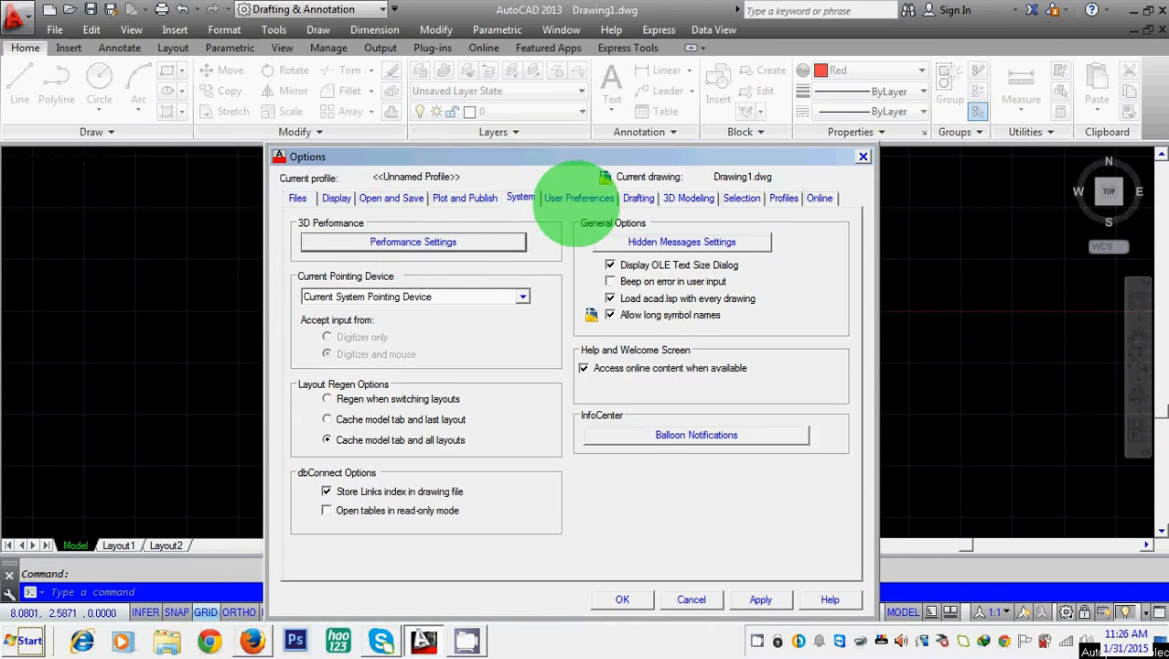
{"action": "left_click", "coordinate": [579, 198]}
{"action": "left_click", "coordinate": [638, 197]}
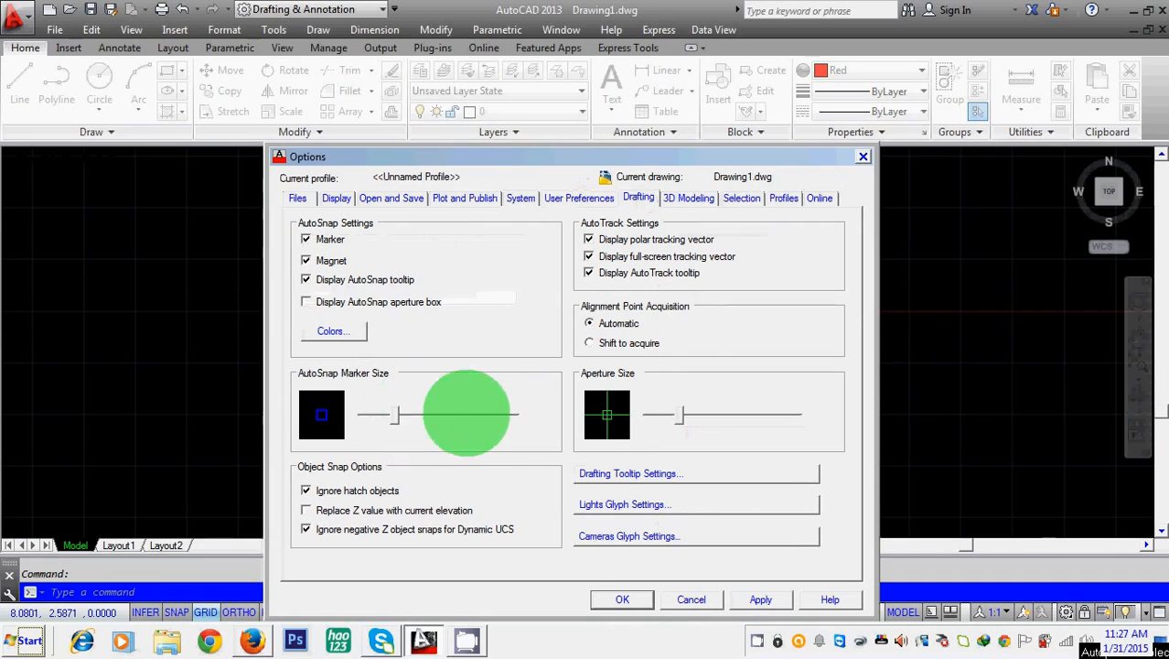
{"action": "left_click", "coordinate": [688, 197]}
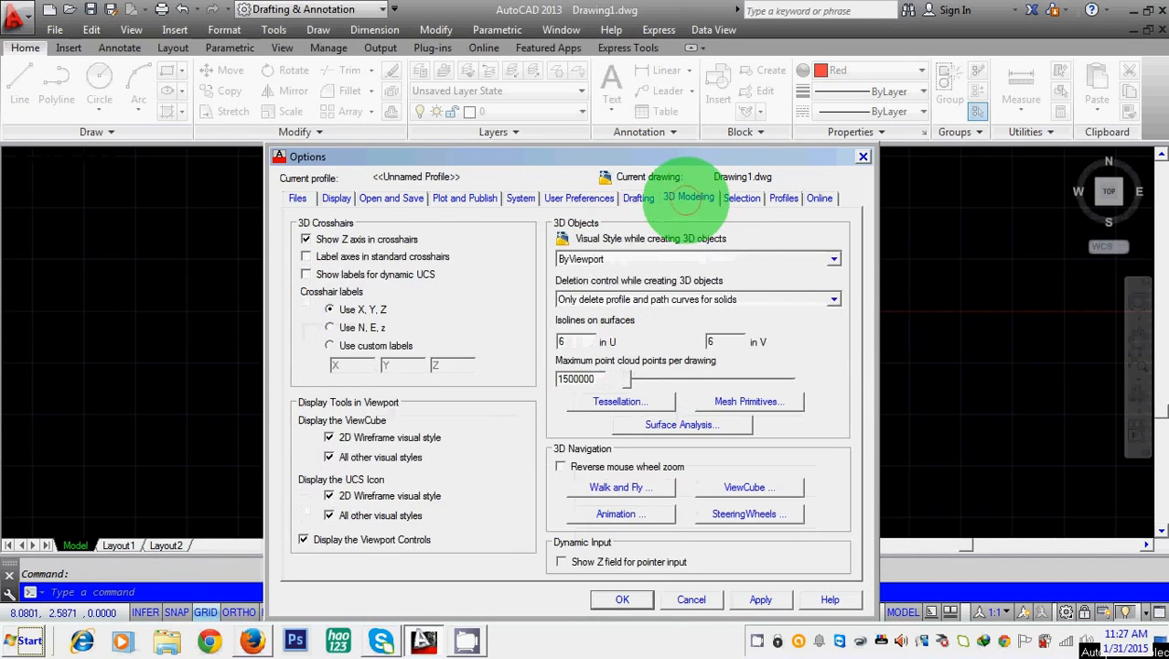
{"action": "left_click", "coordinate": [742, 197]}
{"action": "left_click", "coordinate": [784, 197]}
{"action": "left_click", "coordinate": [819, 197]}
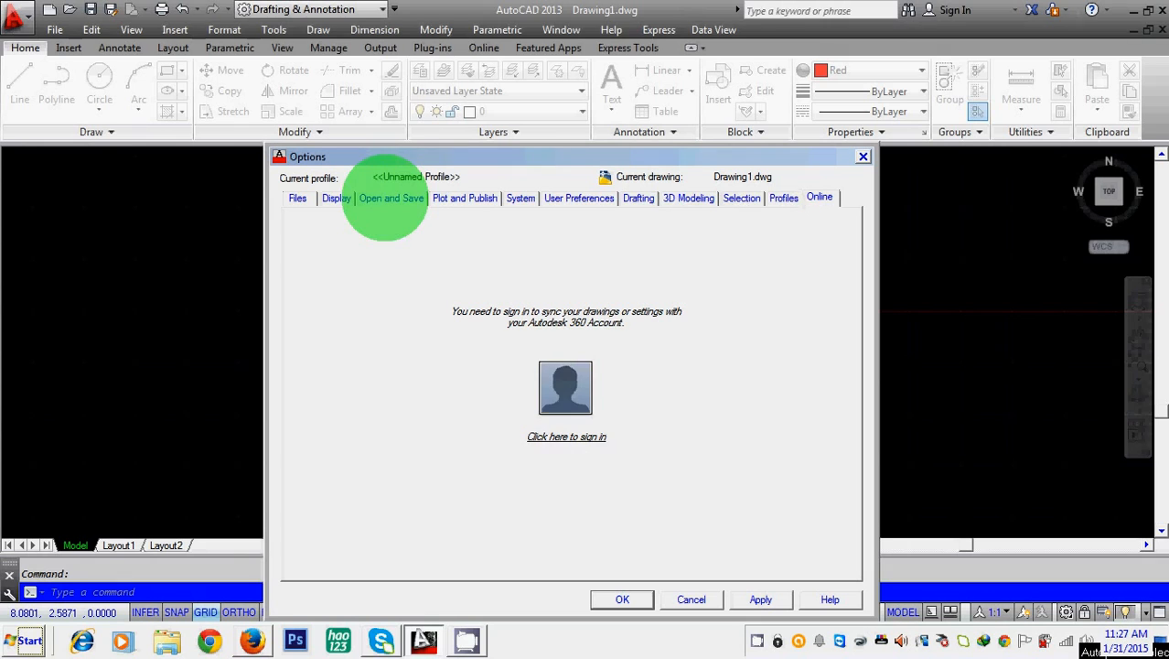
{"action": "left_click", "coordinate": [389, 198]}
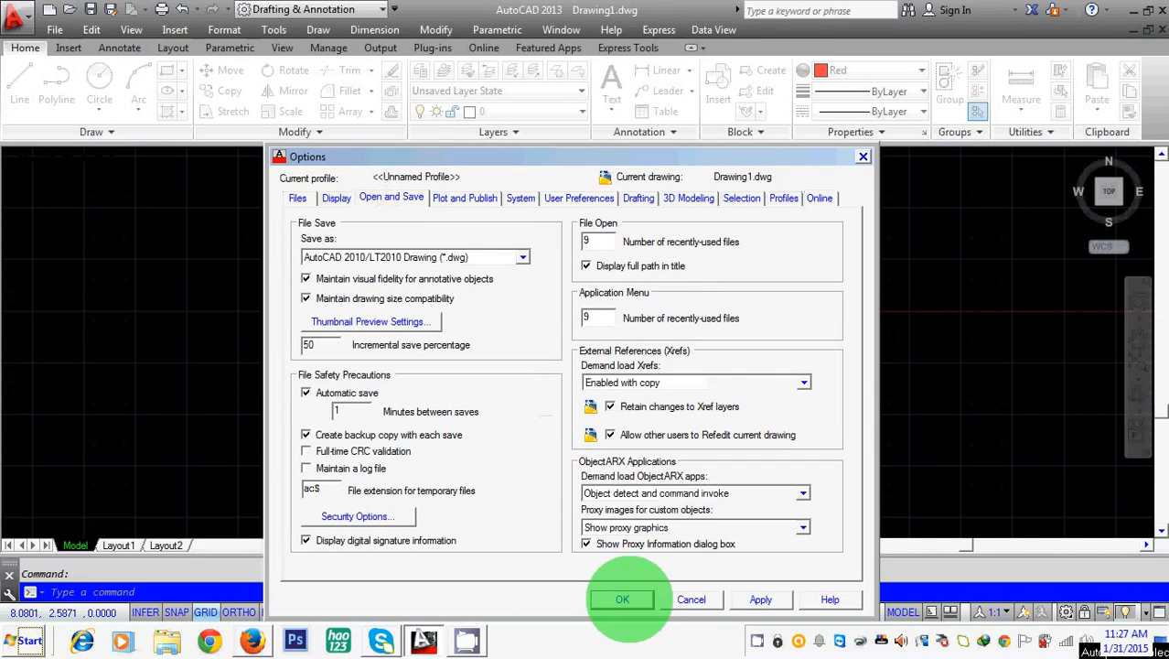
{"action": "left_click", "coordinate": [622, 599]}
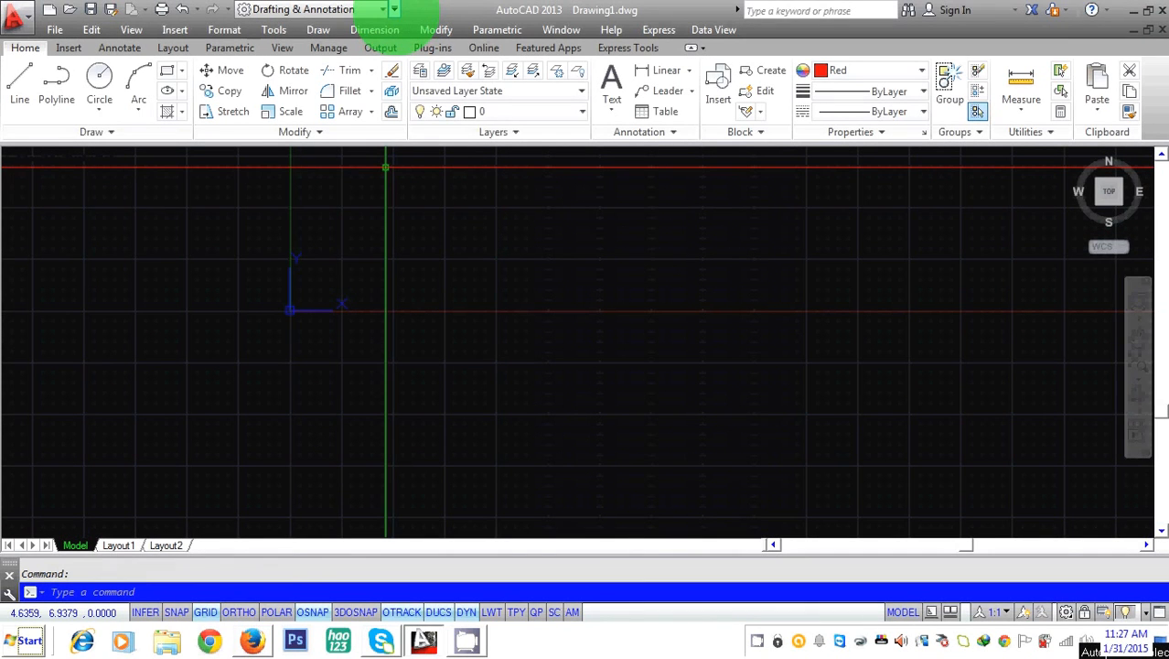
Hide the menu bar and show it again
{"action": "left_click", "coordinate": [393, 9]}
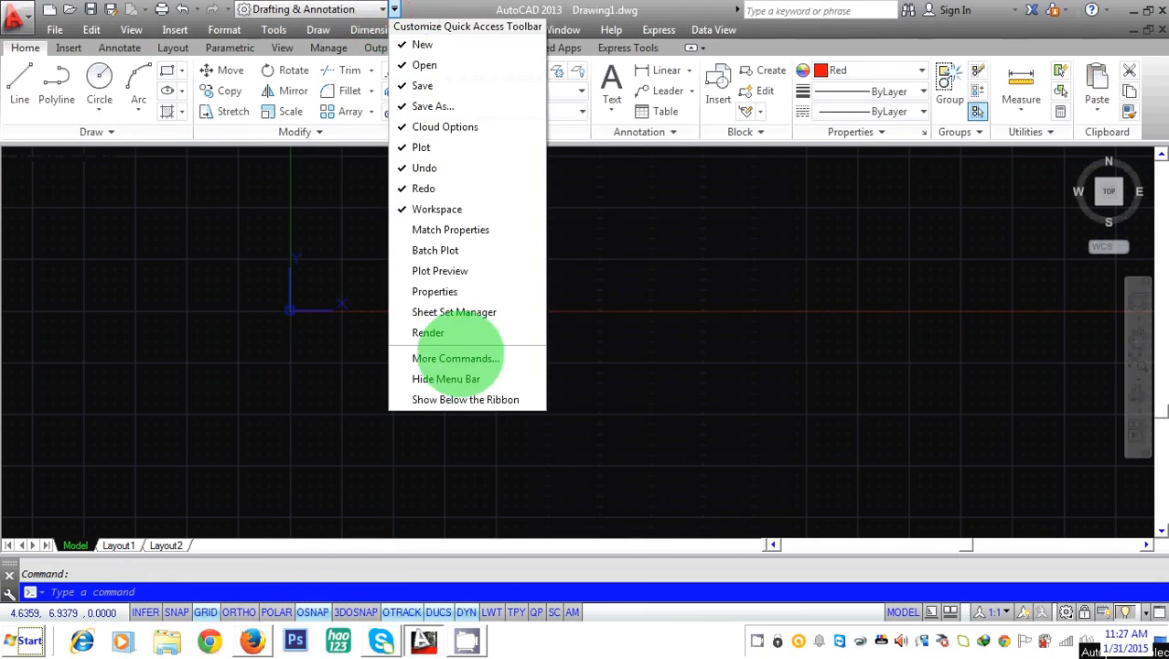
{"action": "left_click", "coordinate": [446, 379]}
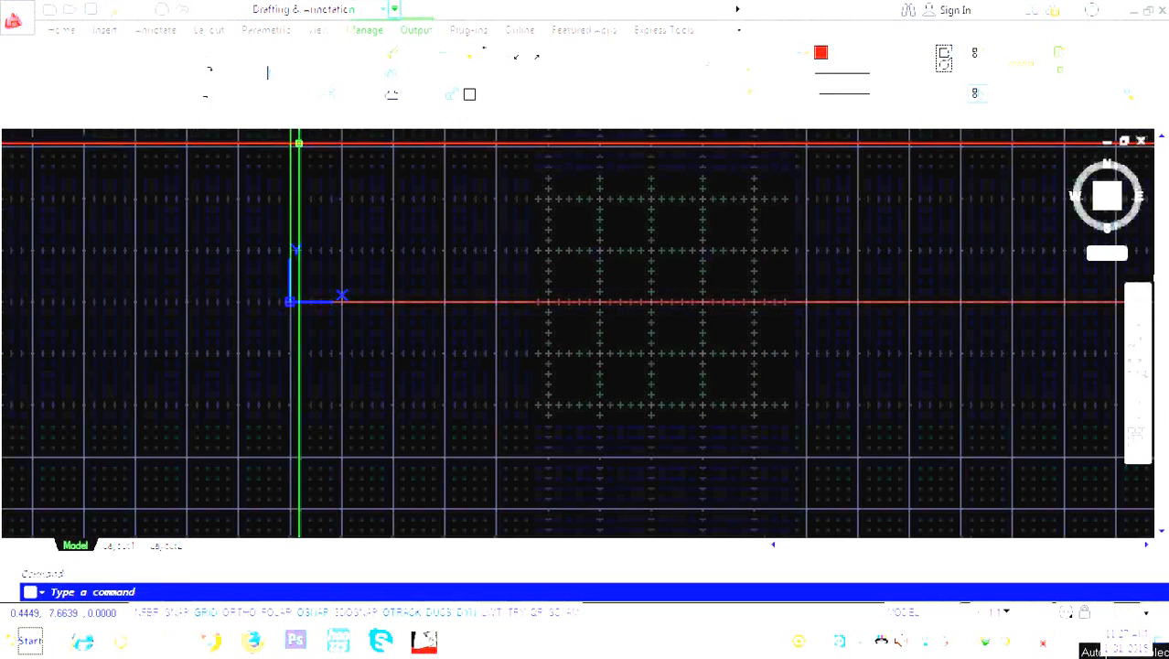
{"action": "left_click", "coordinate": [312, 9]}
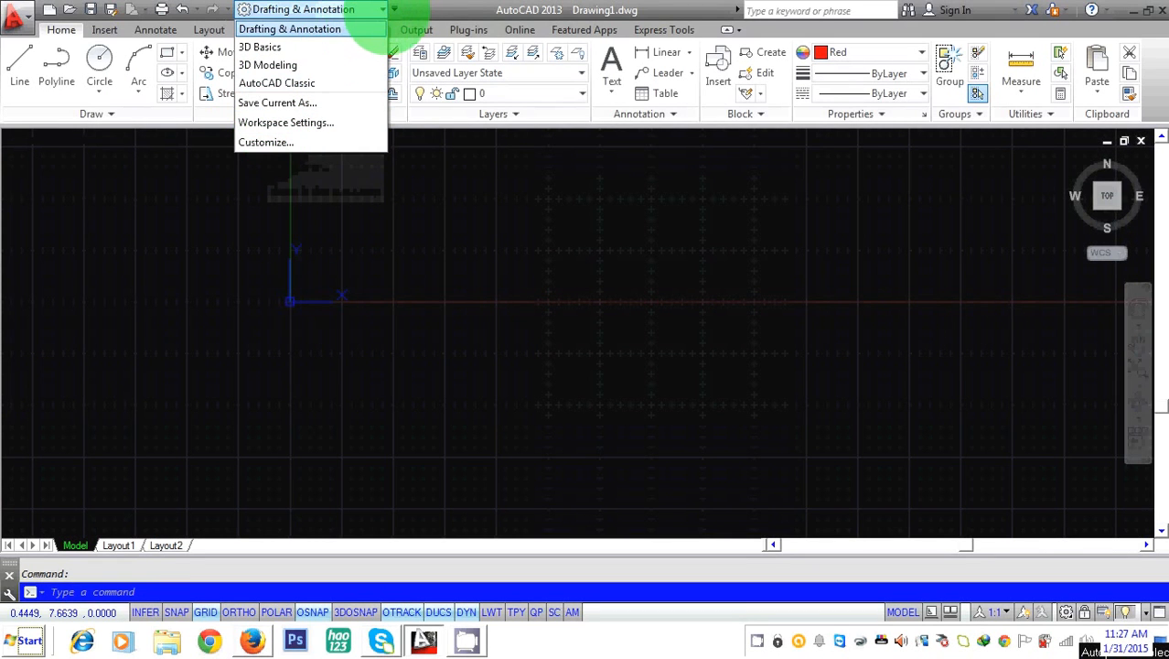
{"action": "left_click", "coordinate": [393, 11]}
{"action": "left_click", "coordinate": [393, 10]}
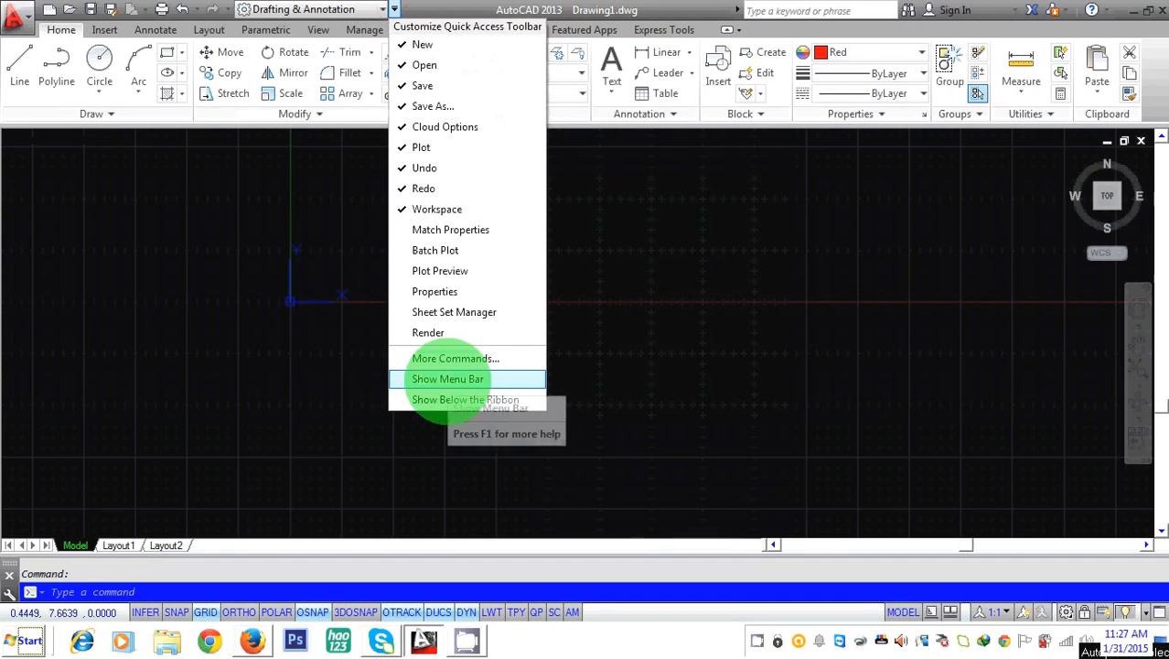
{"action": "left_click", "coordinate": [450, 379]}
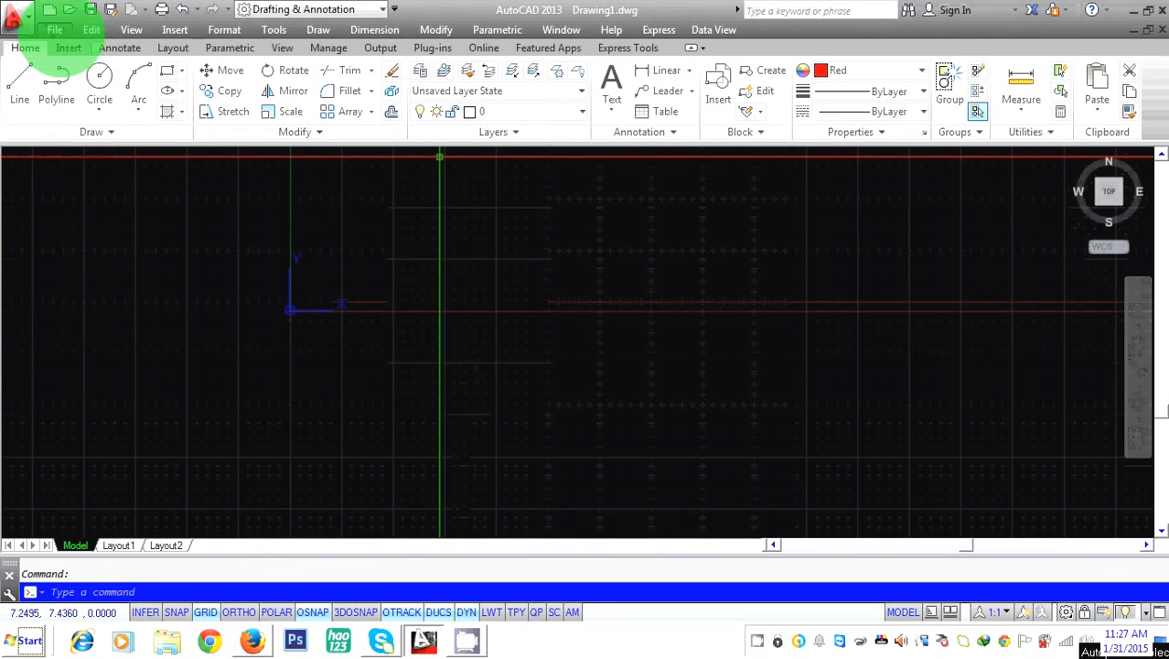
{"action": "left_click", "coordinate": [54, 29]}
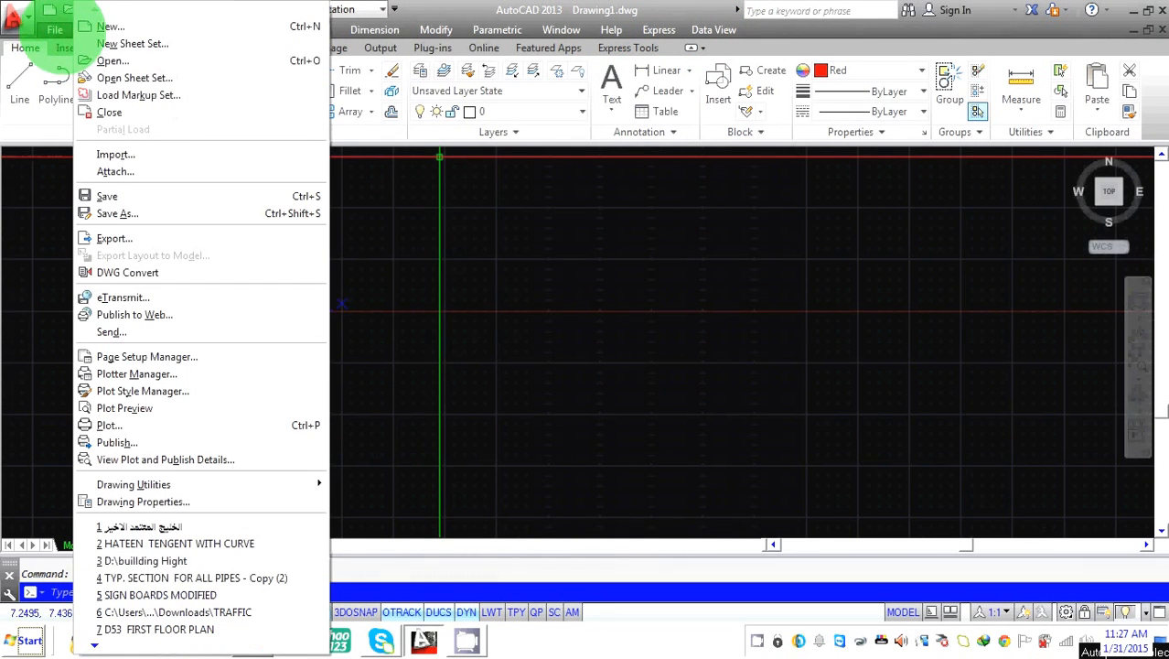
{"action": "left_click", "coordinate": [40, 195]}
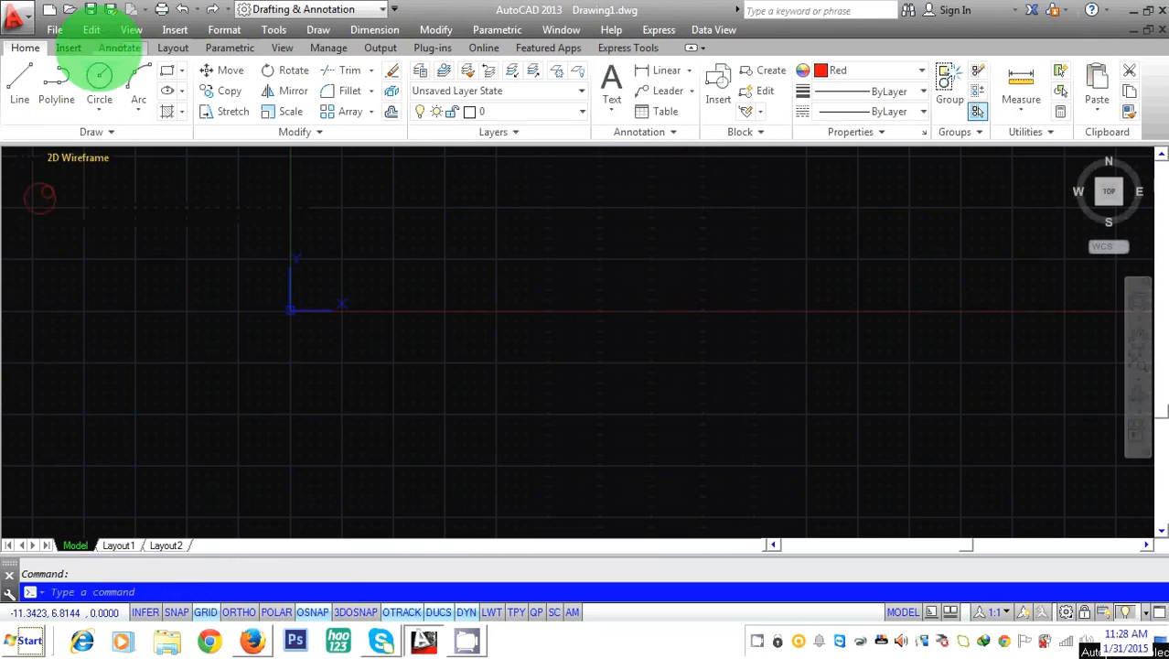
{"action": "left_click", "coordinate": [91, 29]}
{"action": "left_click", "coordinate": [131, 29]}
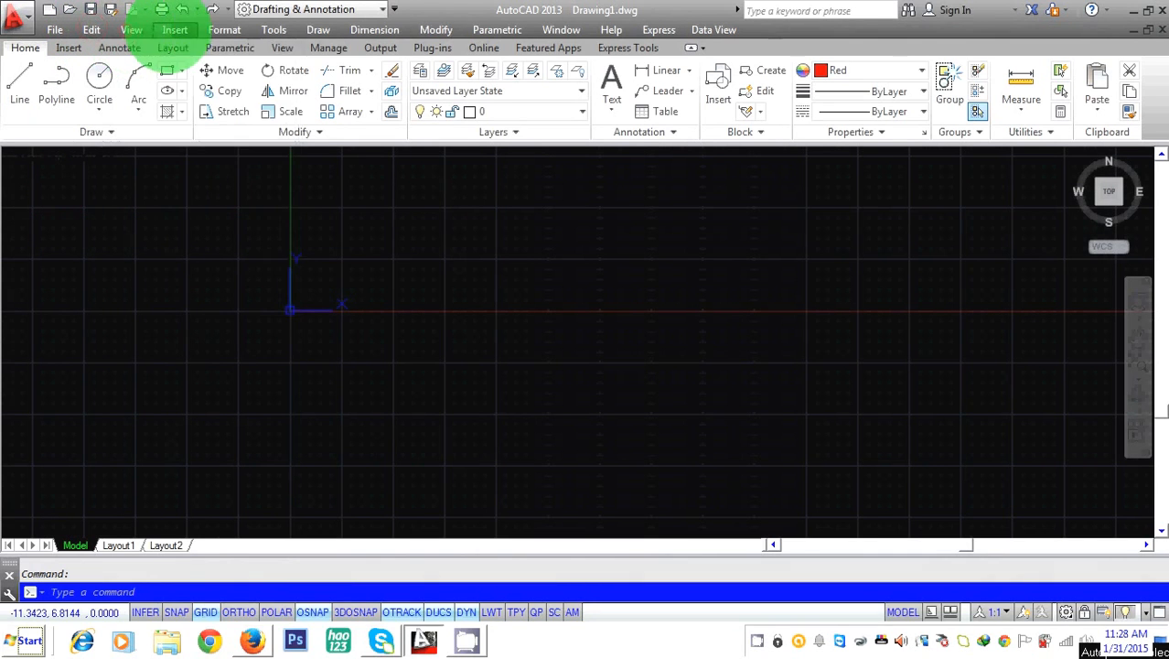
{"action": "left_click", "coordinate": [225, 29]}
{"action": "left_click", "coordinate": [274, 30]}
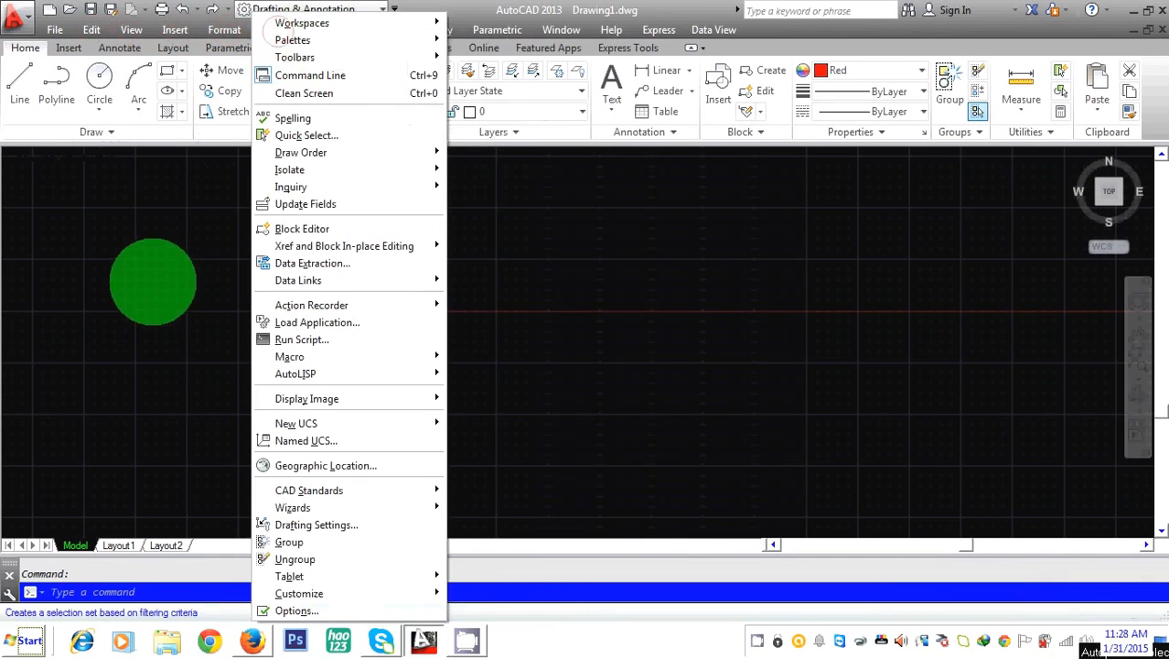
{"action": "left_click", "coordinate": [153, 281]}
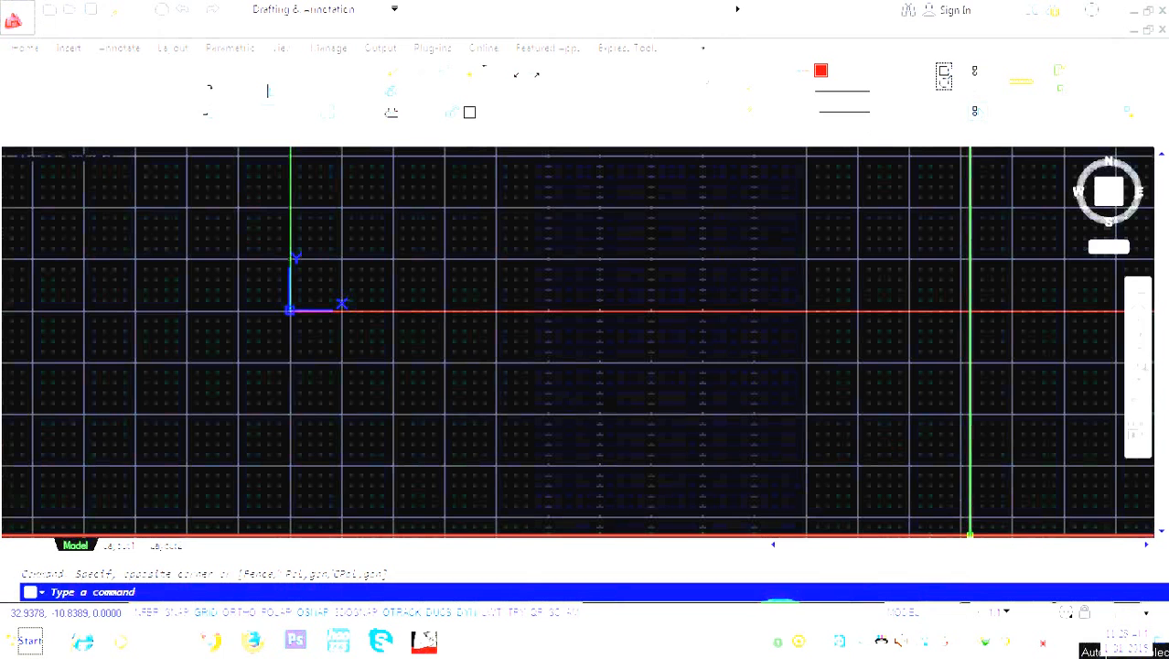
{"action": "right_click", "coordinate": [756, 632]}
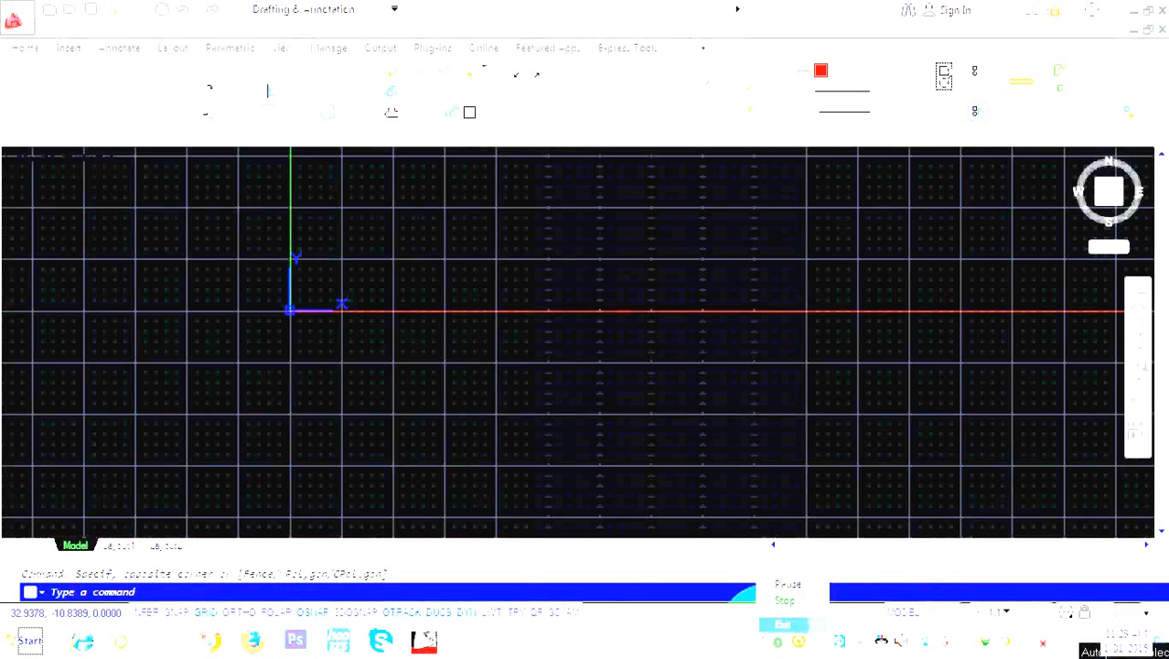